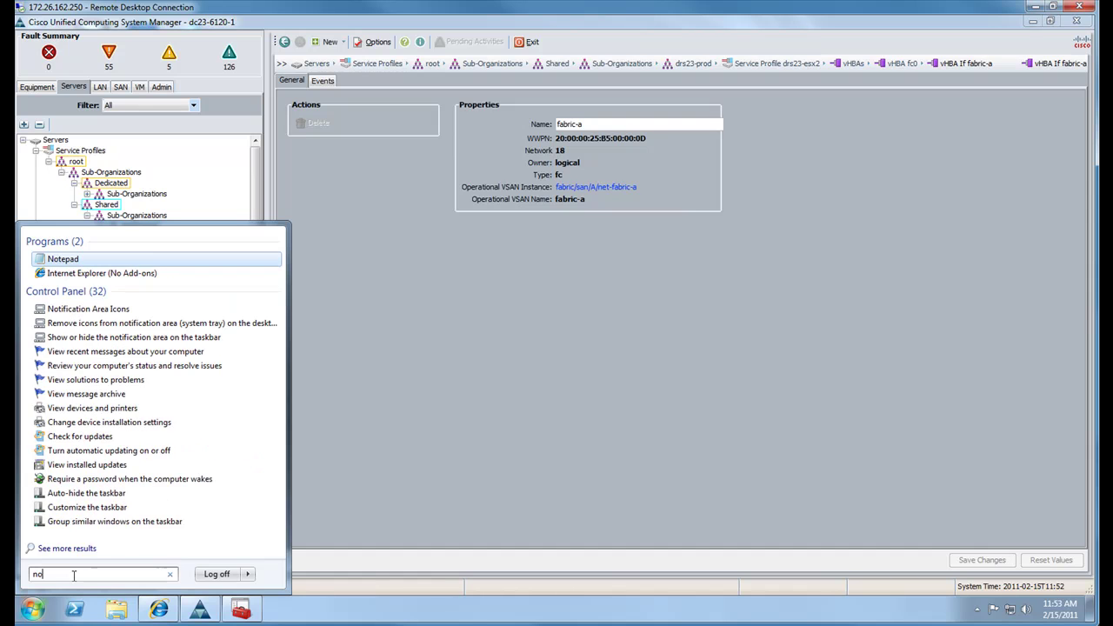
Open Notepad and record WWPN 20:00:00:25:B5:00:00:0D labelled drs23-esx2a
type("epad")
key("Return")
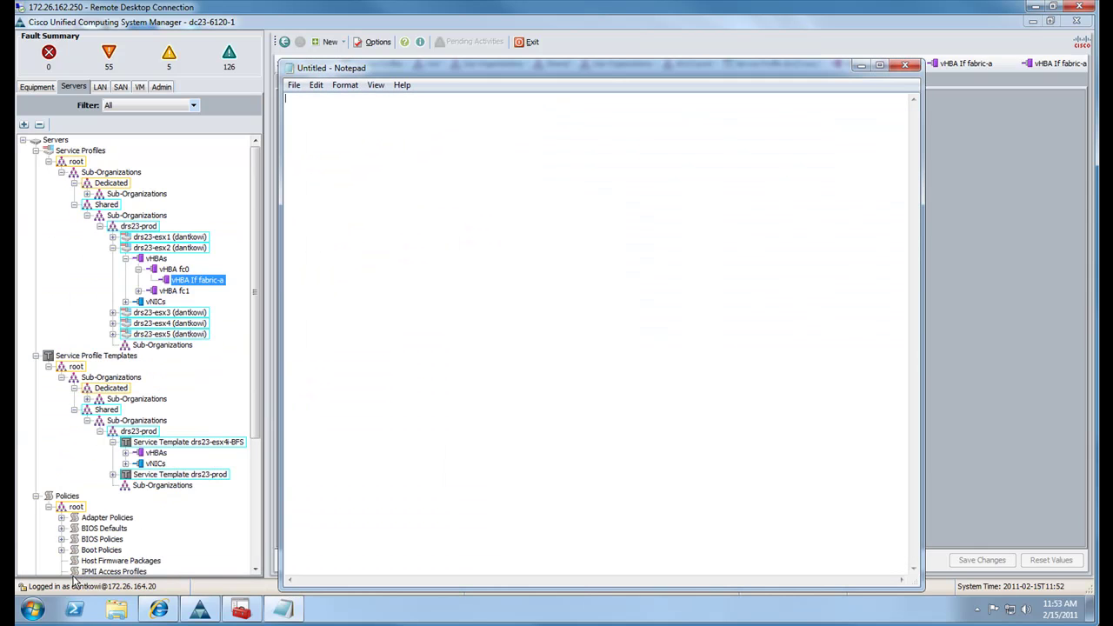
type("20:00:00:25:B5:00:00:0D")
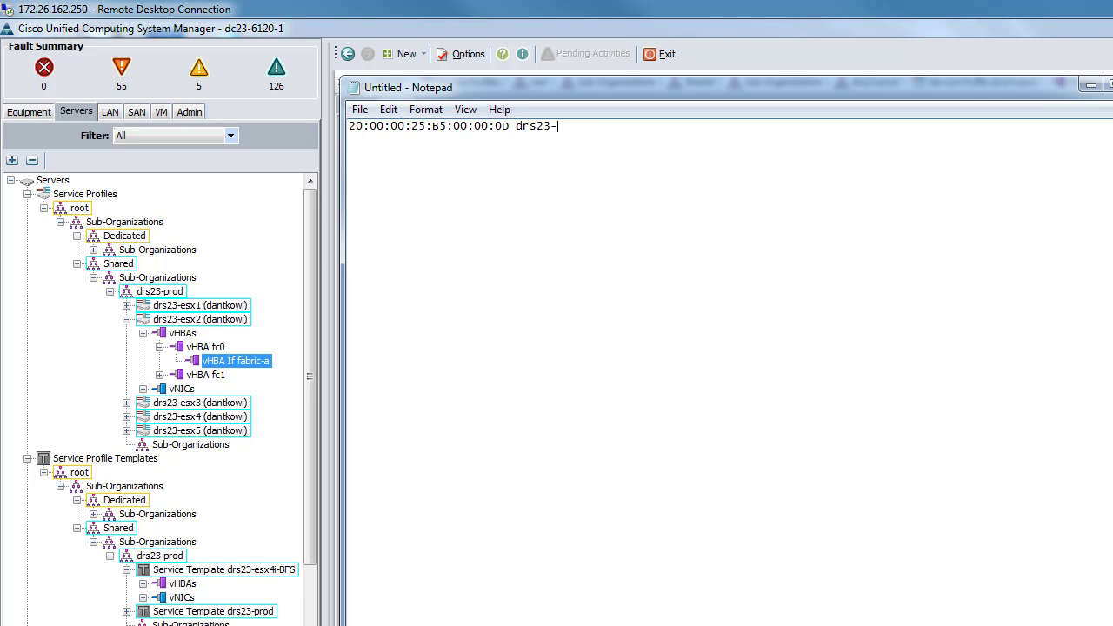
type("drs23-esx2a")
Add the fabric-b WWPN 20:00:00:25:B5:00:00:1E as drs23-esx2b, then minimize UCS Manager
left_click(160, 375)
left_click(235, 388)
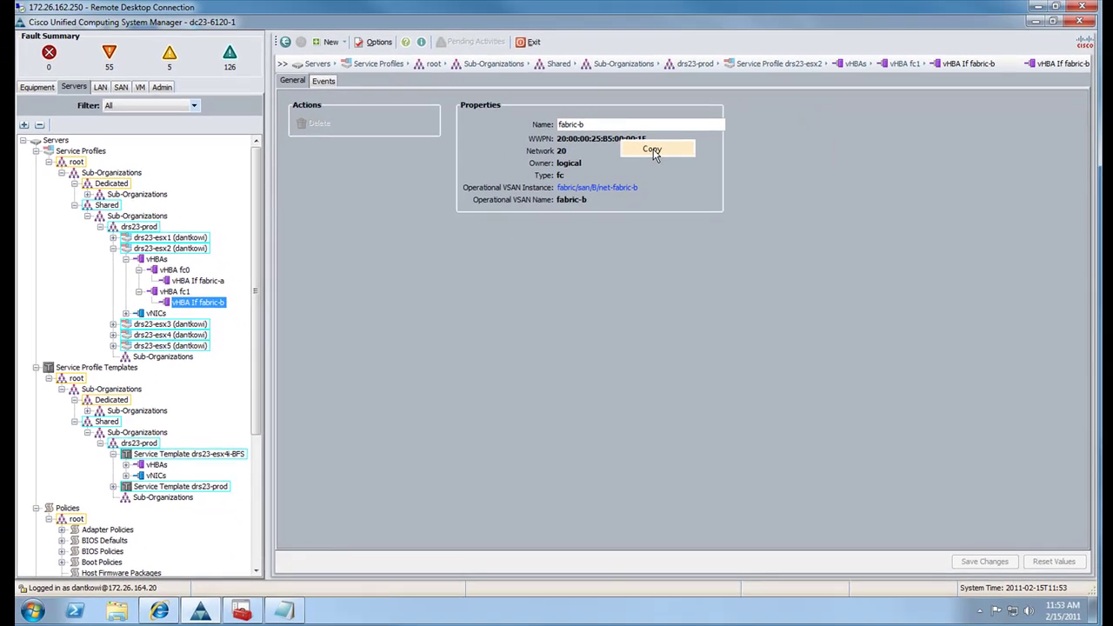
left_click(283, 609)
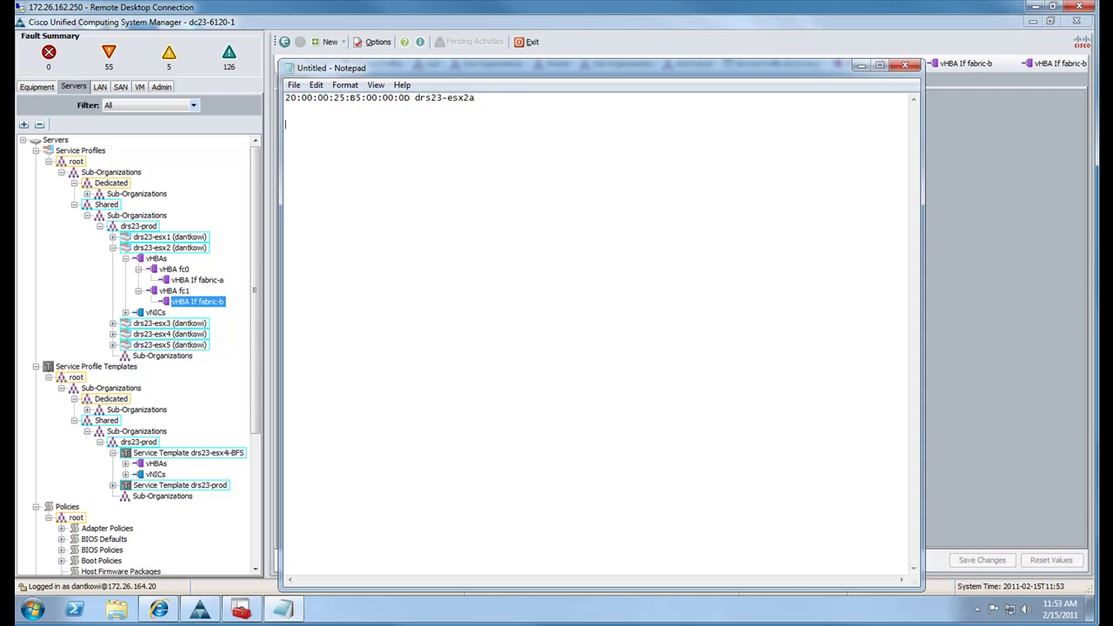
type("20:00:00:25:B5:00:00:1E")
type("drs23-")
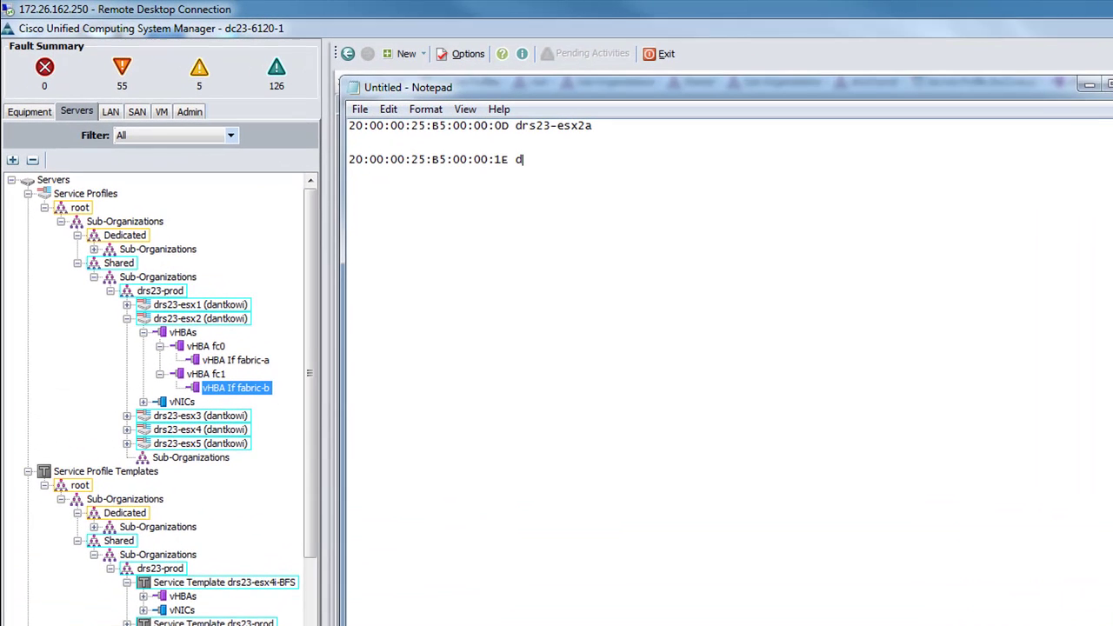
type("esx2b")
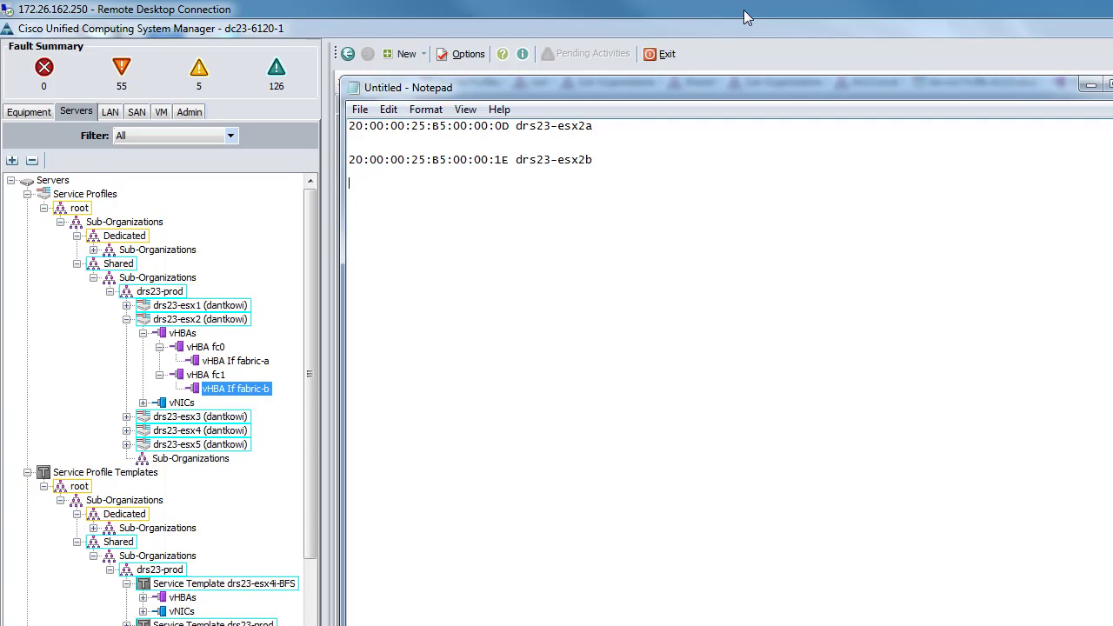
left_click(127, 321)
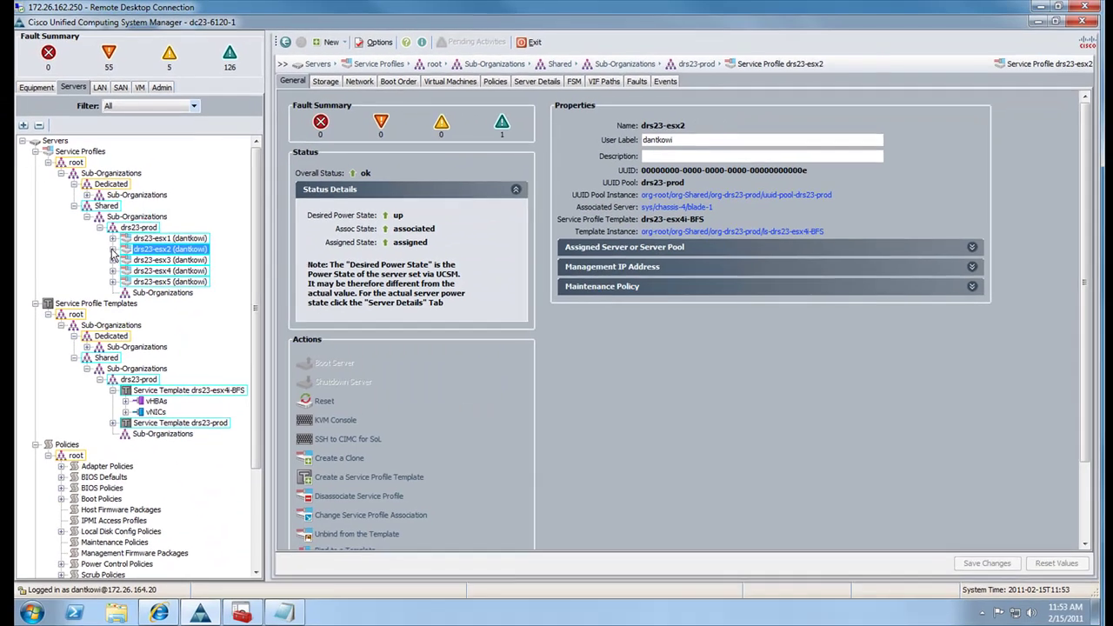
left_click(1032, 23)
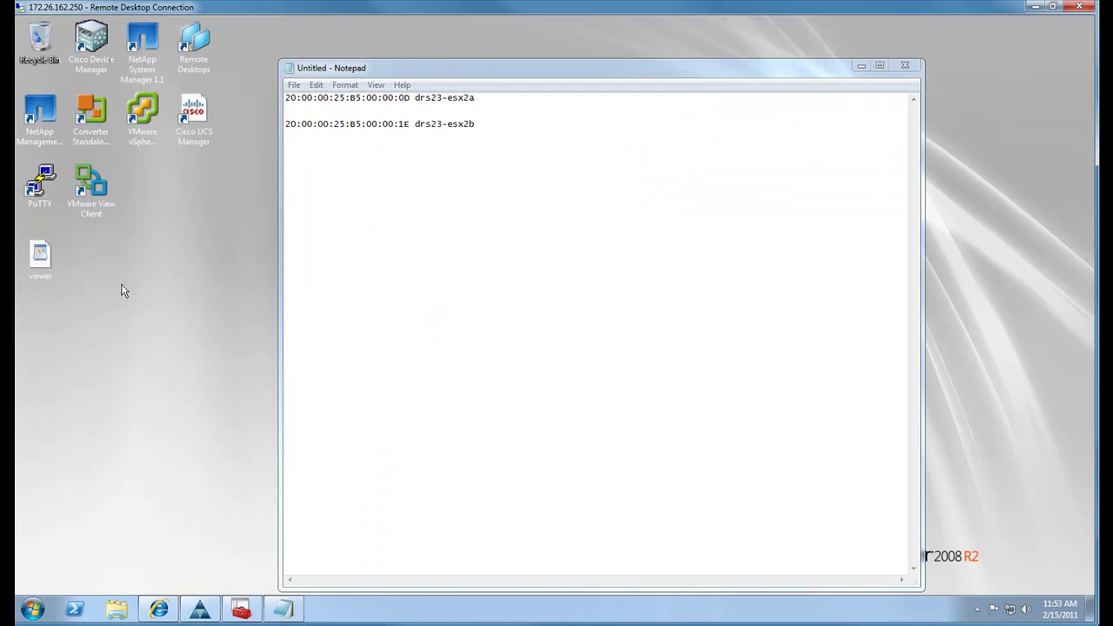
Open the saved PuTTY session dc24-n5k-1 and log in as admin
right_click(37, 200)
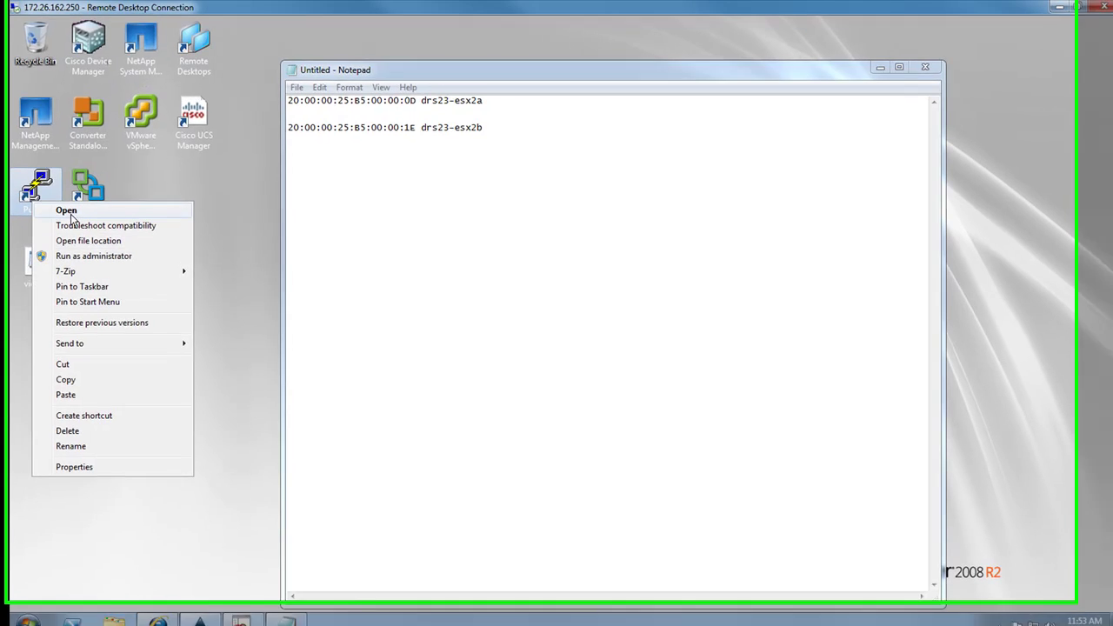
left_click(46, 205)
left_click(565, 393)
left_click(714, 363)
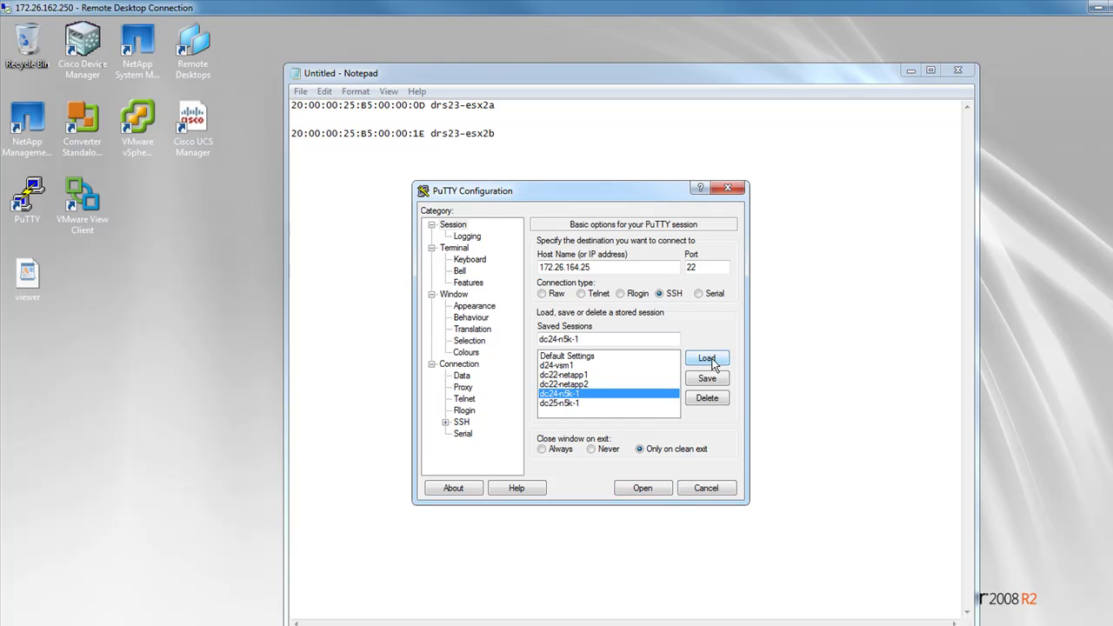
left_click(643, 488)
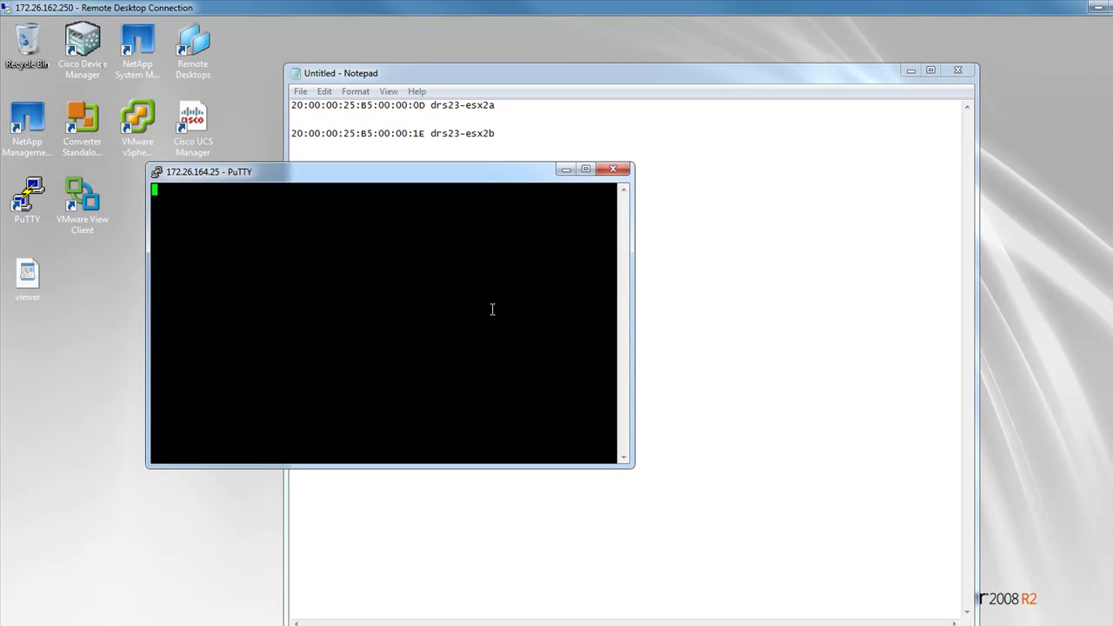
type("admin")
key("Return")
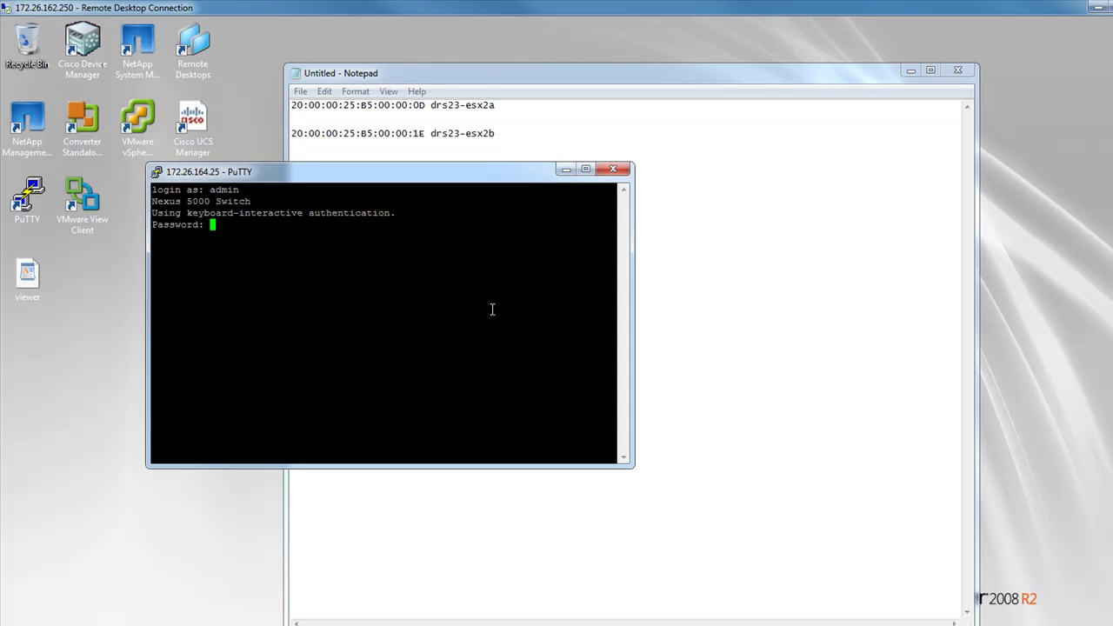
key("Return")
Open a second PuTTY session dc25-n5k-1 on the right and log in as admin
right_click(37, 198)
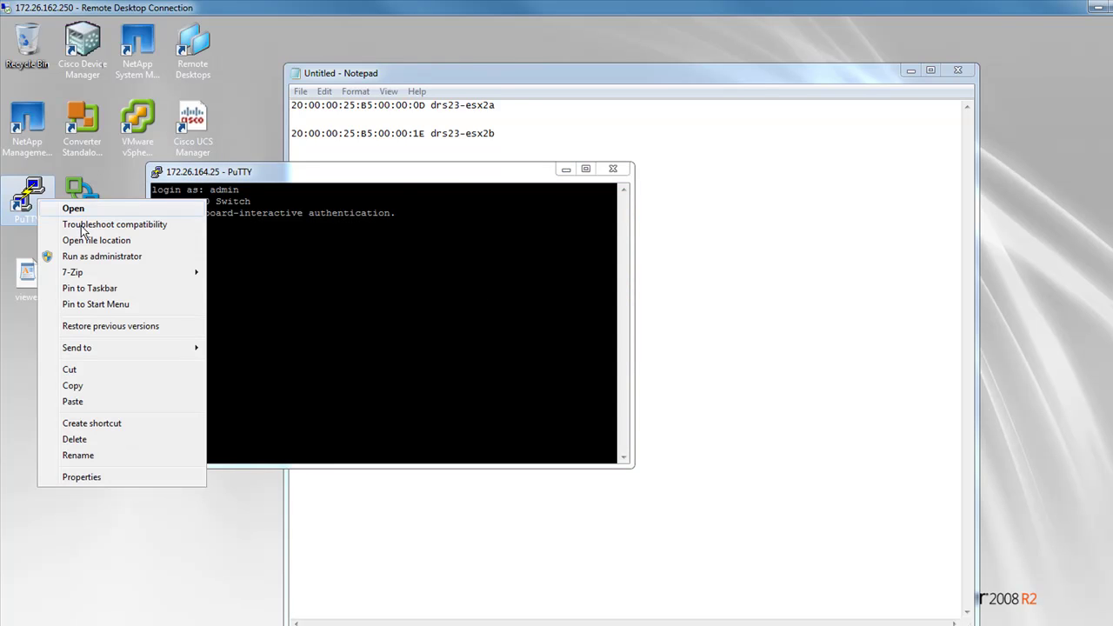
left_click(76, 210)
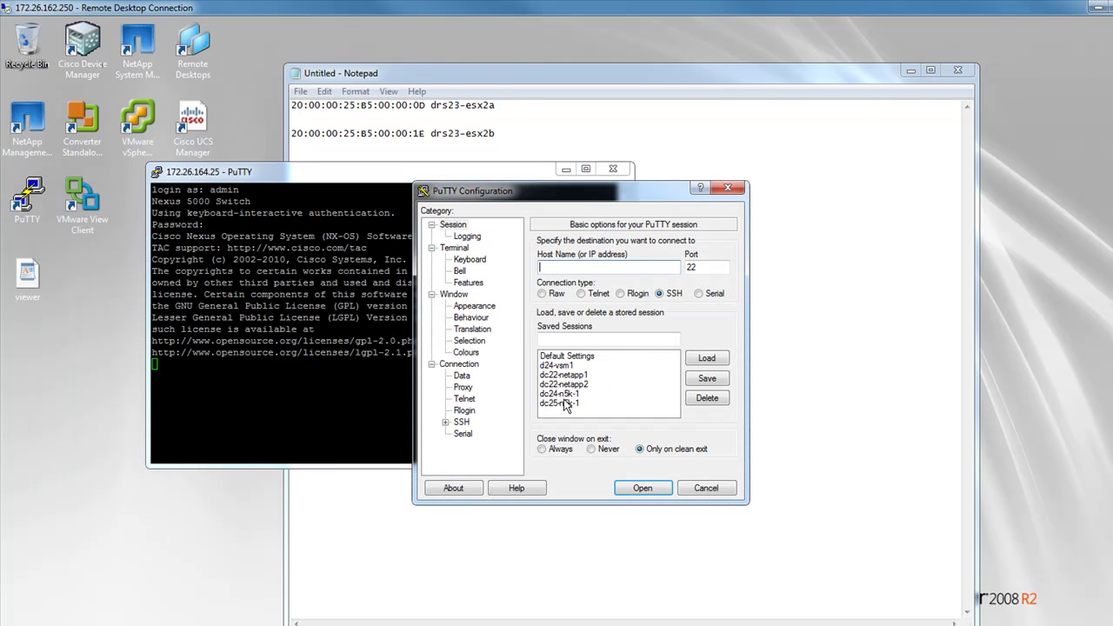
left_click(564, 403)
left_click(719, 360)
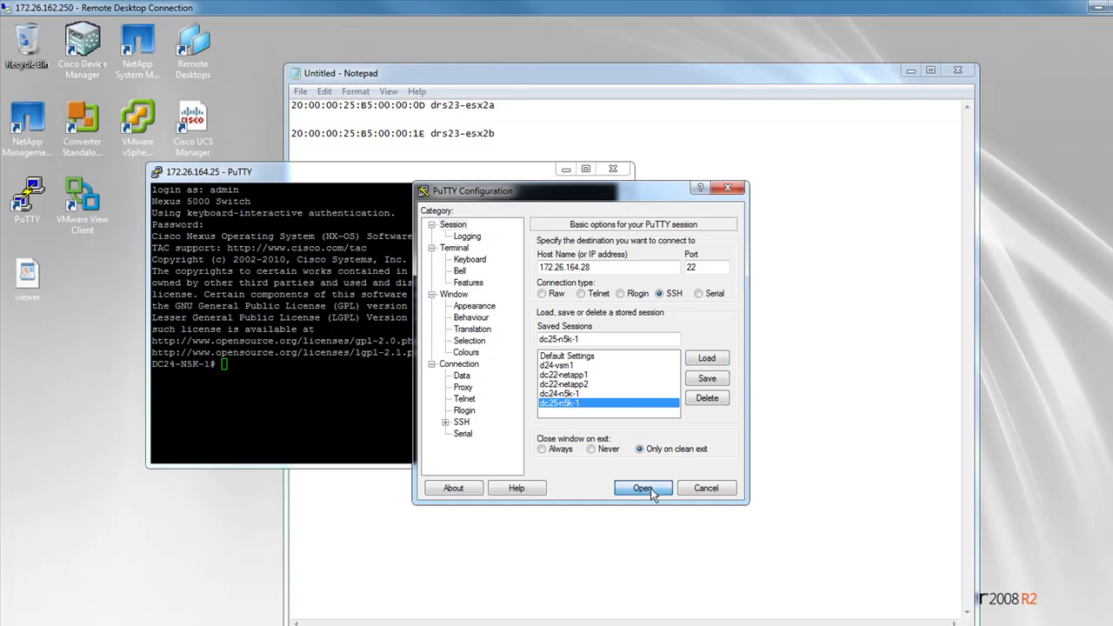
left_click(648, 488)
left_click_drag(199, 50, 810, 171)
type("admin")
key("Return")
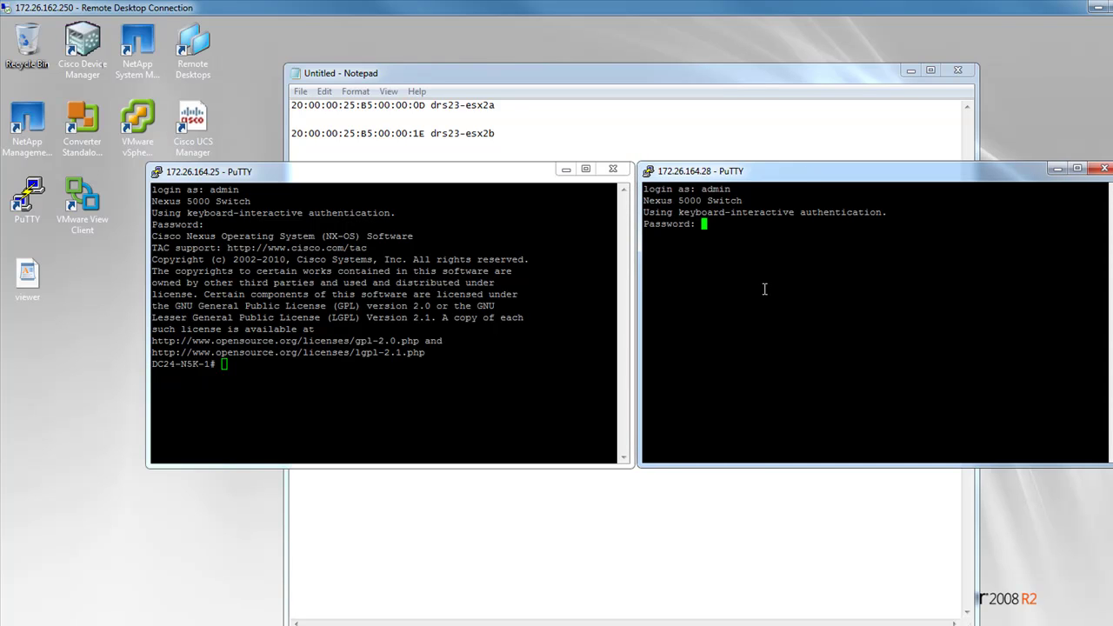
key("Return")
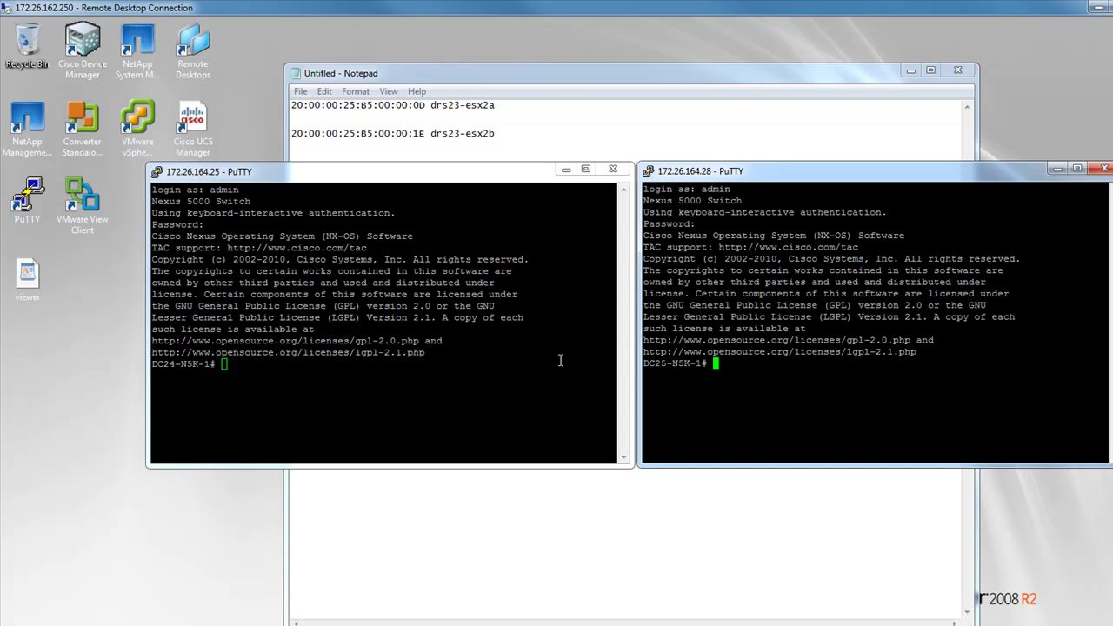
left_click(479, 362)
Run 'sh flogi database' on both DC24-N5K-1 and DC25-N5K-1
type("sh f")
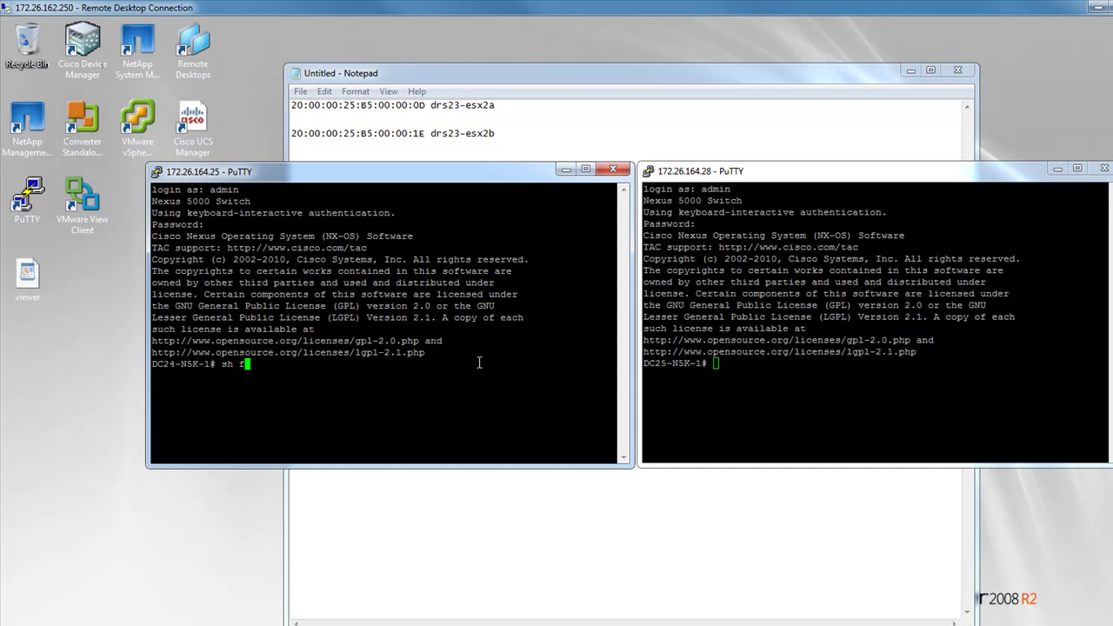
type("logi database")
key("Return")
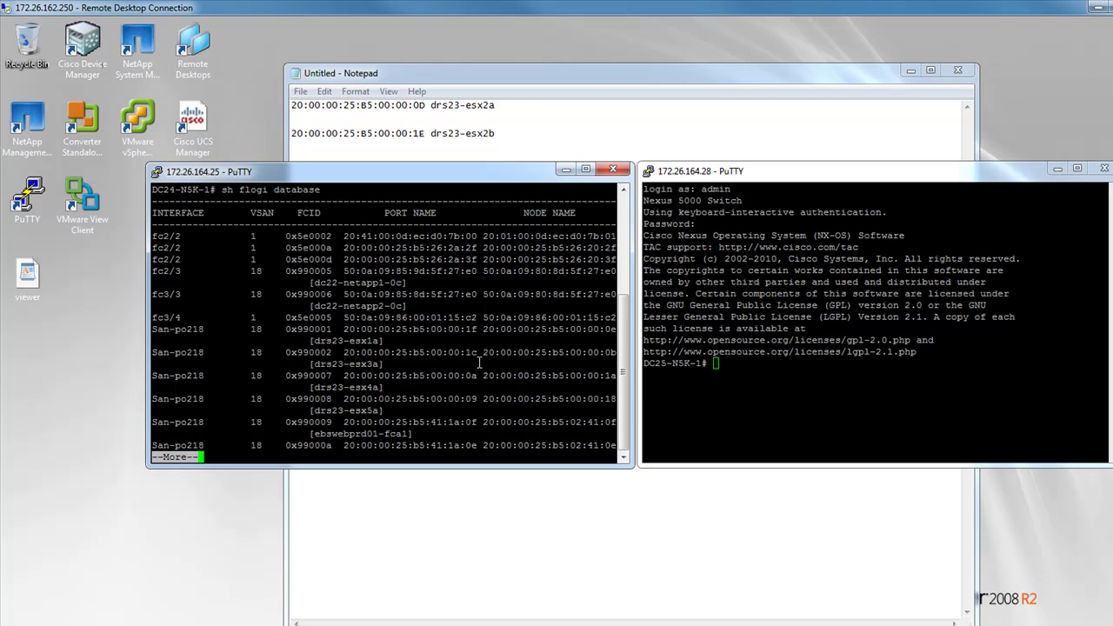
left_click(804, 399)
type("sh ")
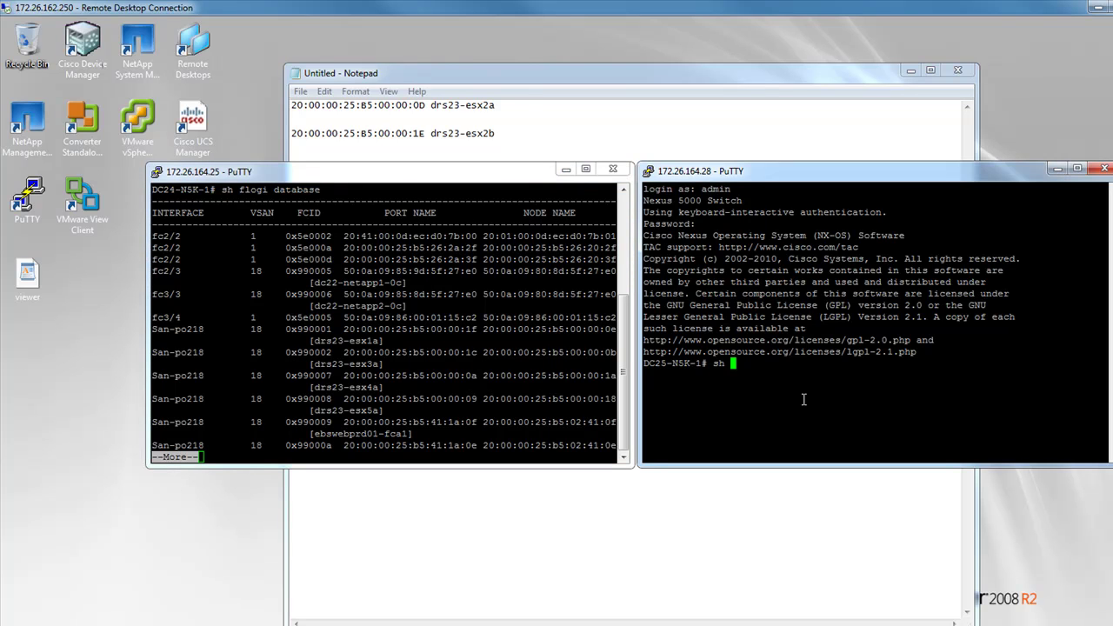
type("flogi database")
key("Return")
Page through DC24's FLOGI output and copy port name 20:00:00:25:b5:00:00:0d
double_click(523, 352)
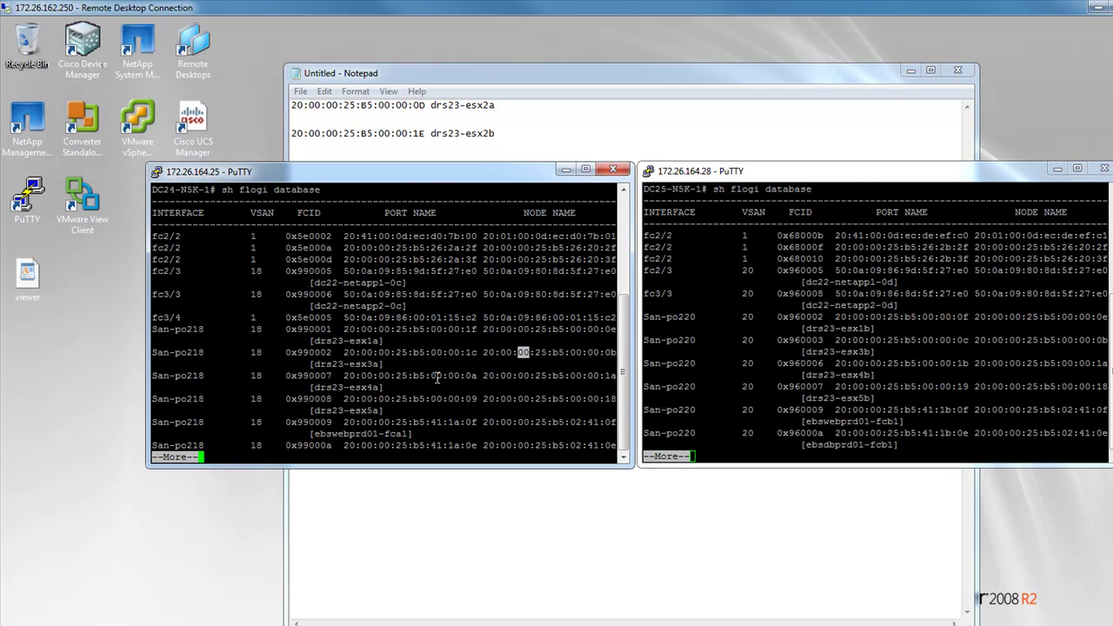
key("space")
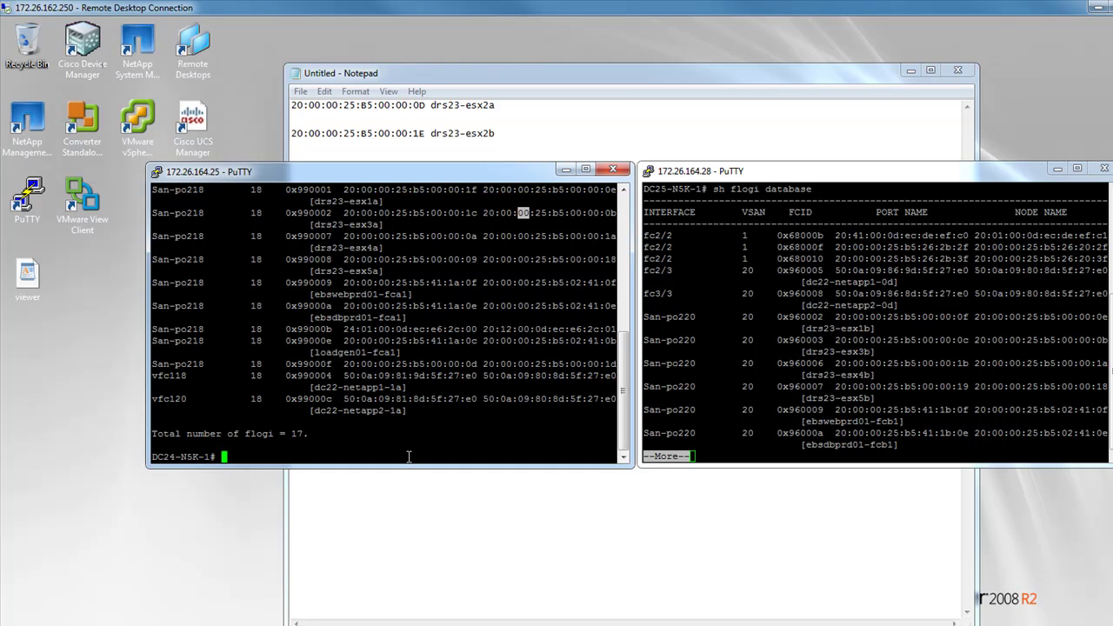
left_click(478, 364)
left_click_drag(479, 364, 346, 358)
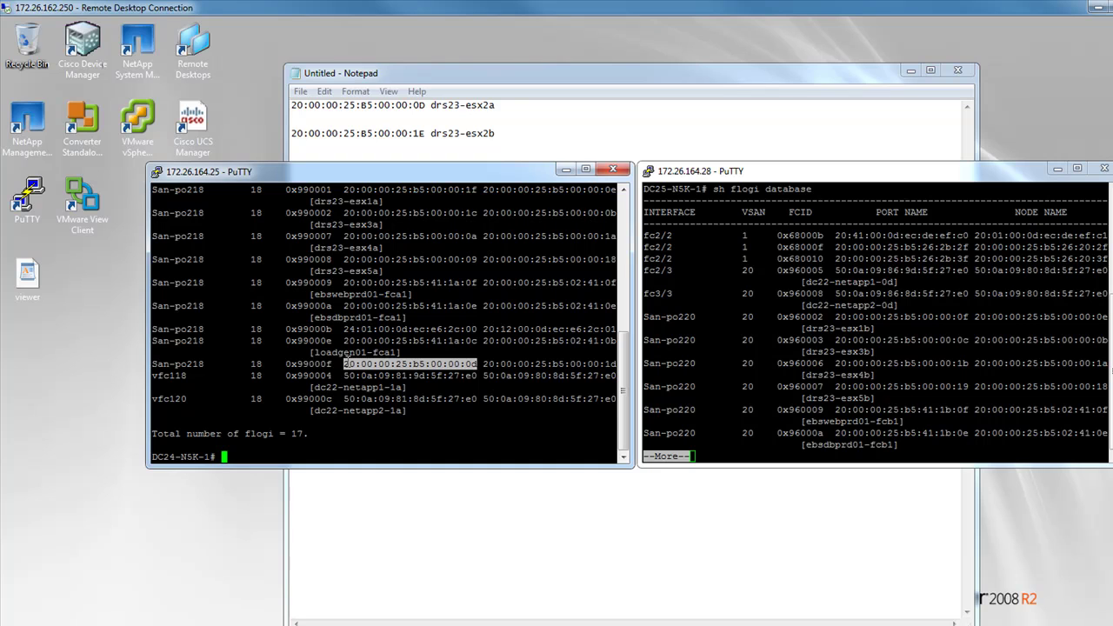
key("ctrl+c")
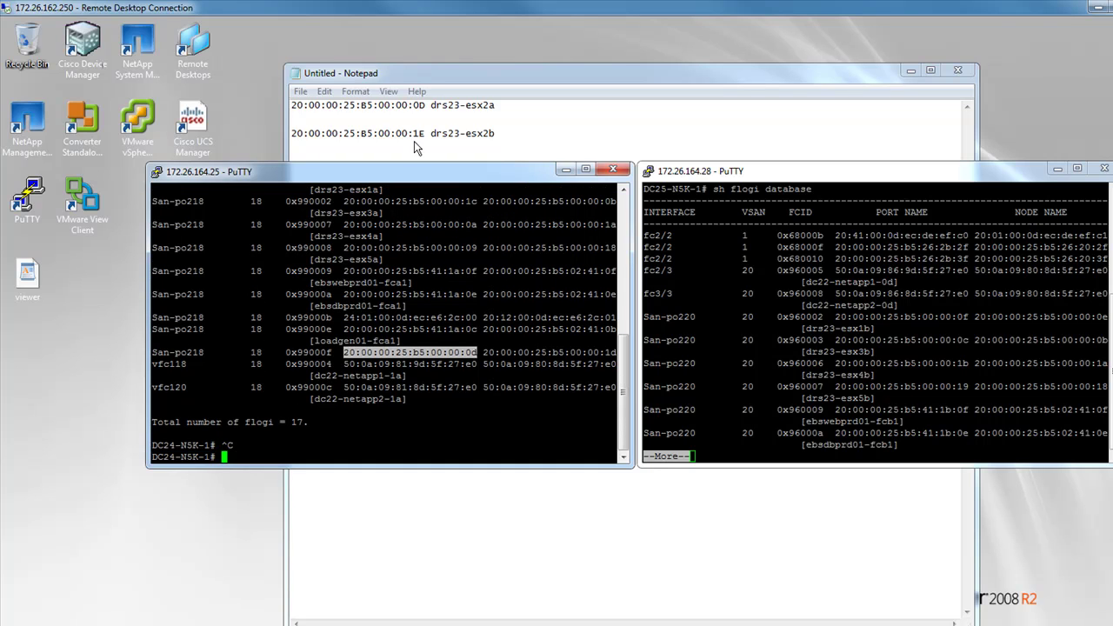
left_click(426, 104)
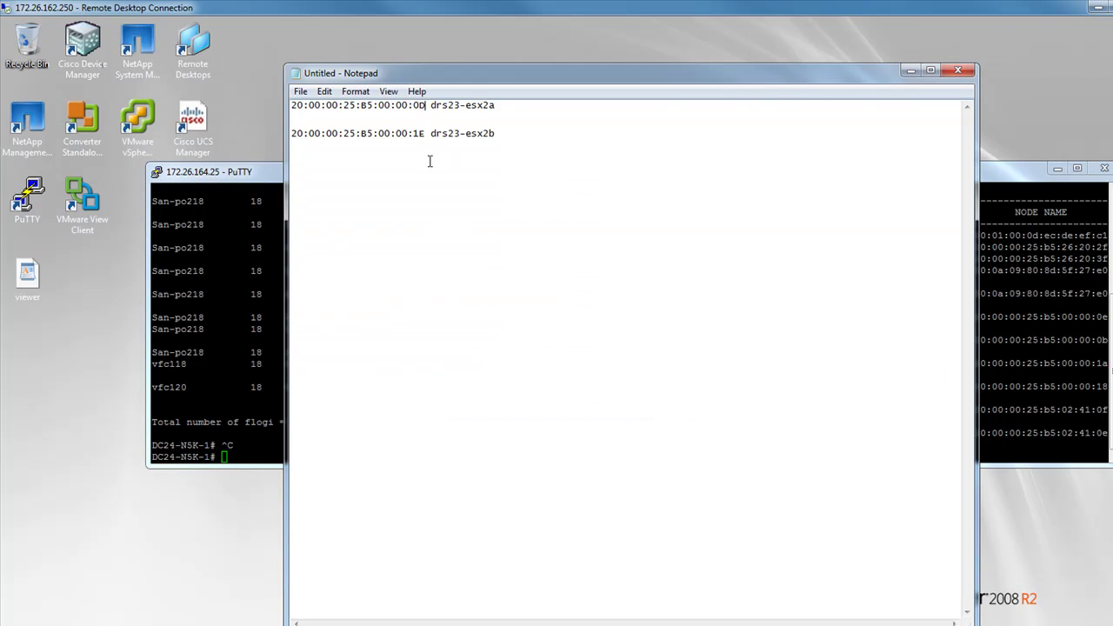
Paste DC24's port name 20:00:00:25:b5:00:00:0d into the note and page DC25's FLOGI listing
key("Return")
key("ctrl+v")
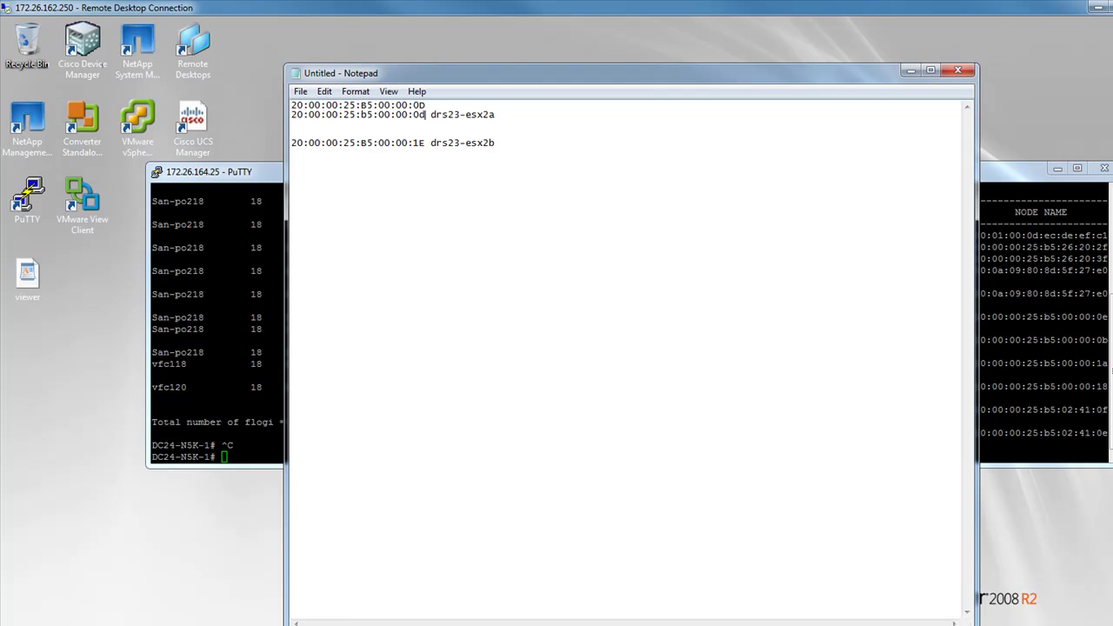
left_click(1069, 329)
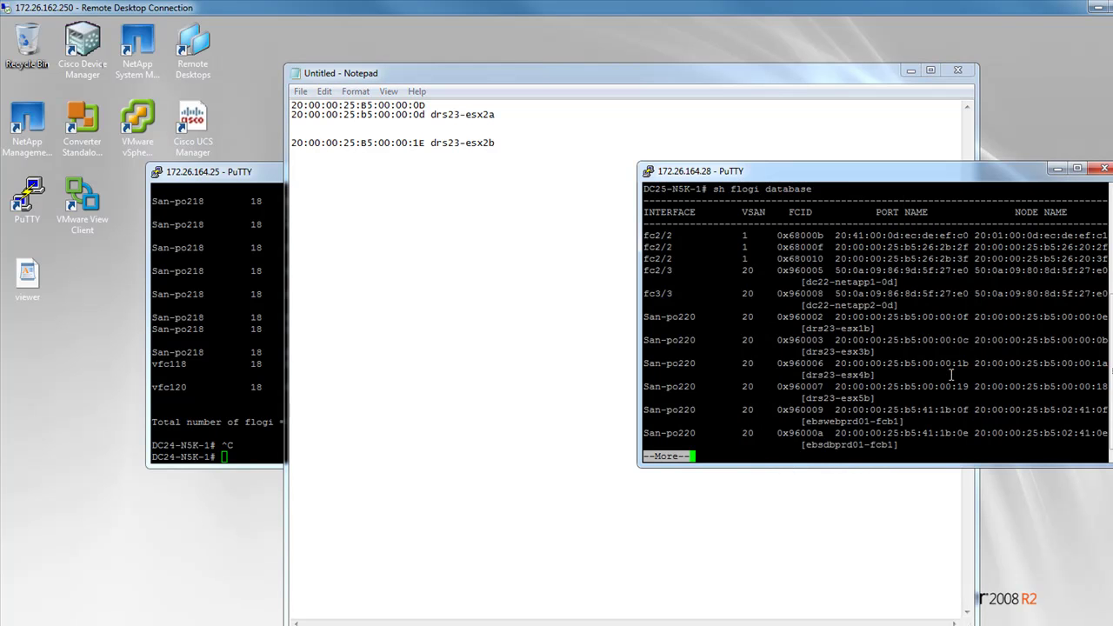
key("space")
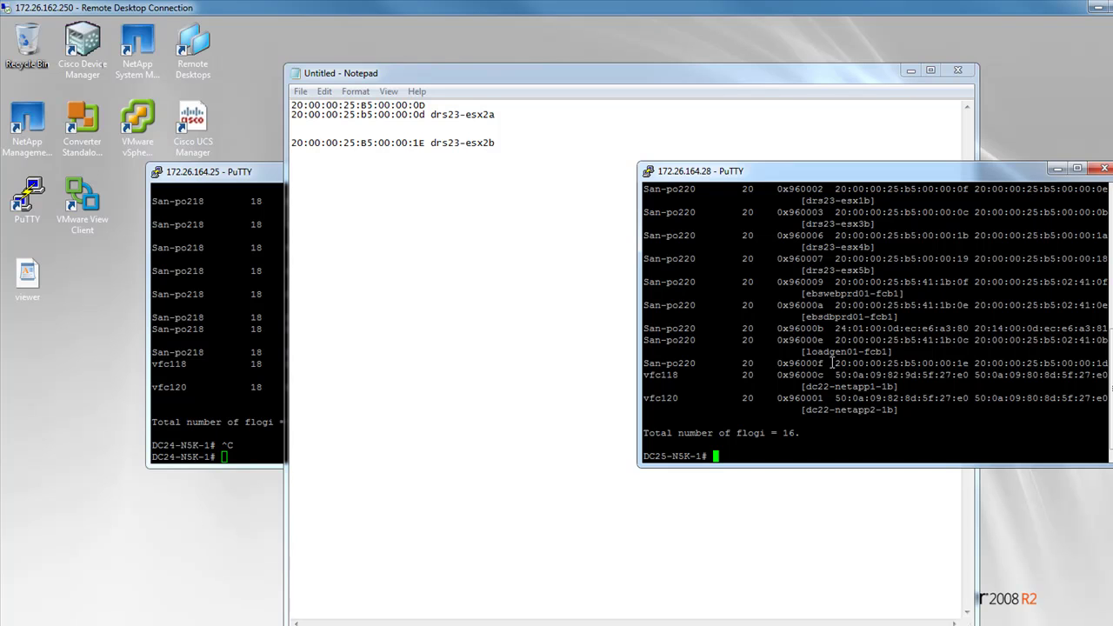
Copy DC25's port name 20:00:00:25:b5:00:00:1e into the note below the fabric-b WWPN
left_click_drag(968, 364, 836, 364)
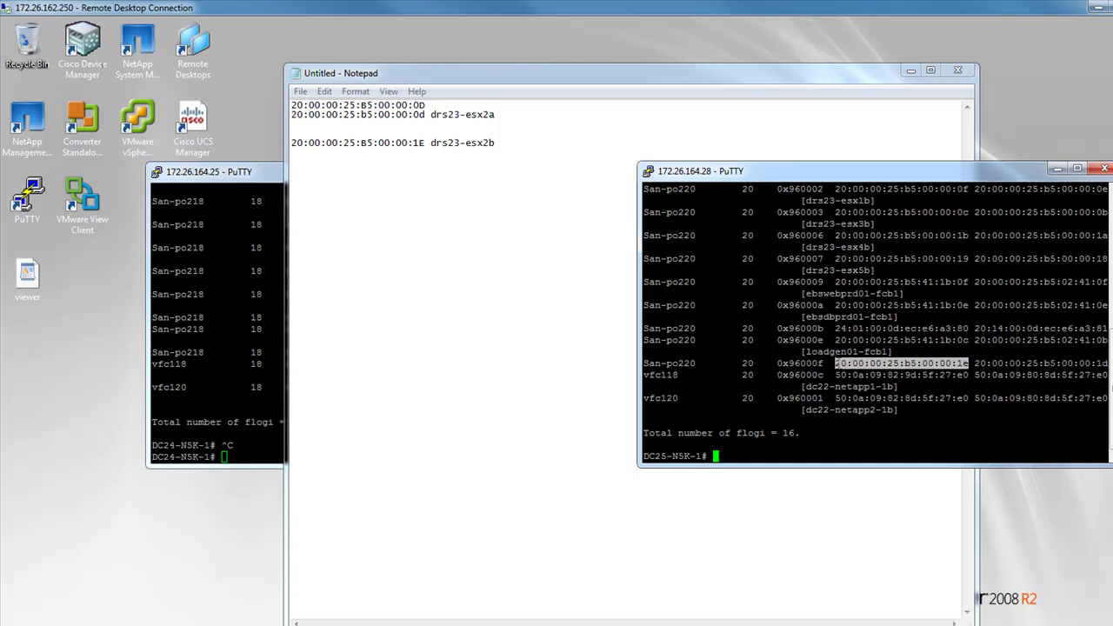
key("ctrl+c")
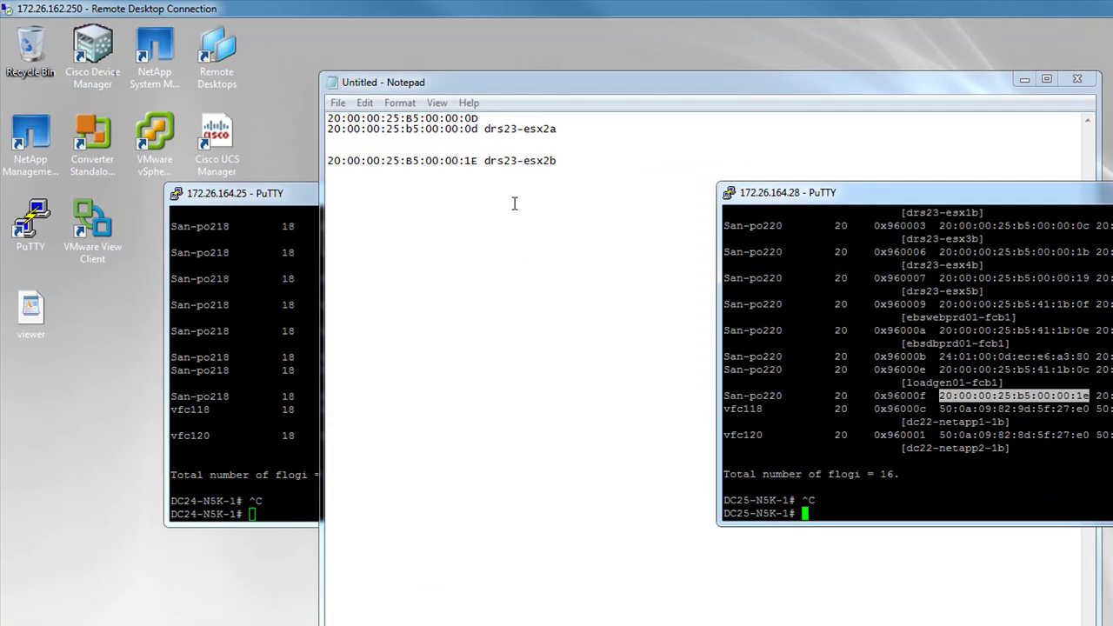
left_click(514, 204)
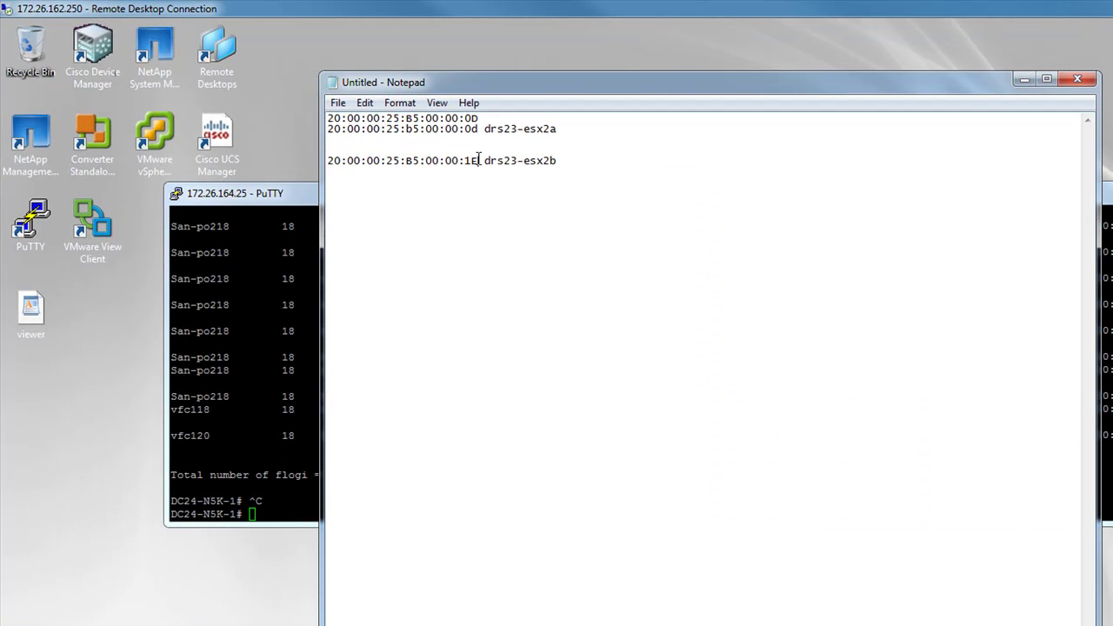
key("Return")
key("ctrl+v")
left_click(507, 193)
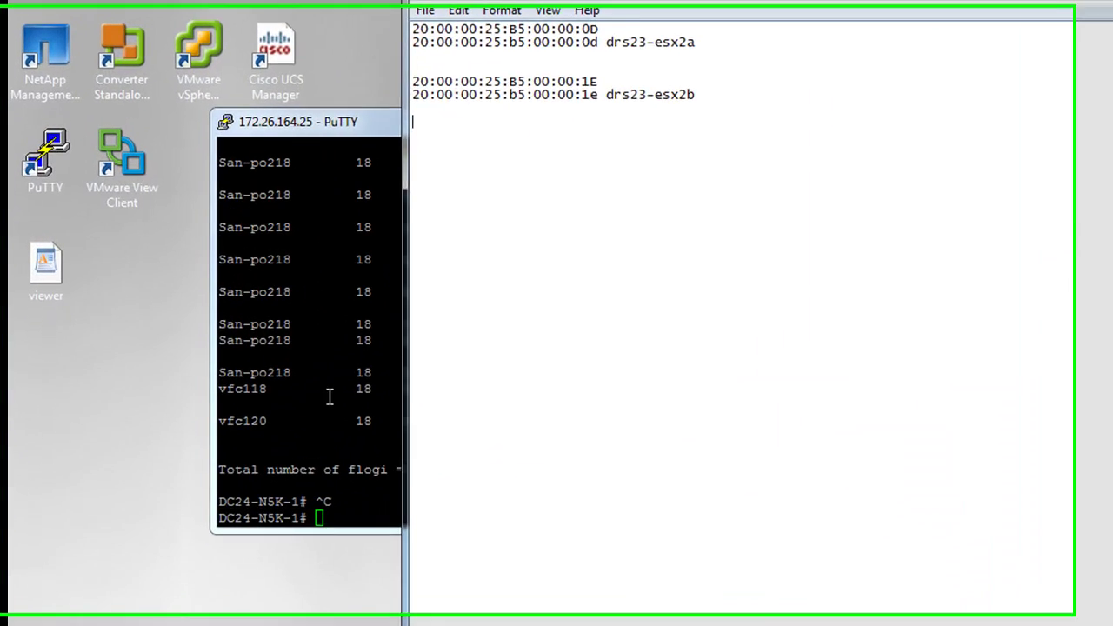
double_click(236, 349)
Run 'sh zoneset' on both fabric A and fabric B switches
type("sh zonese")
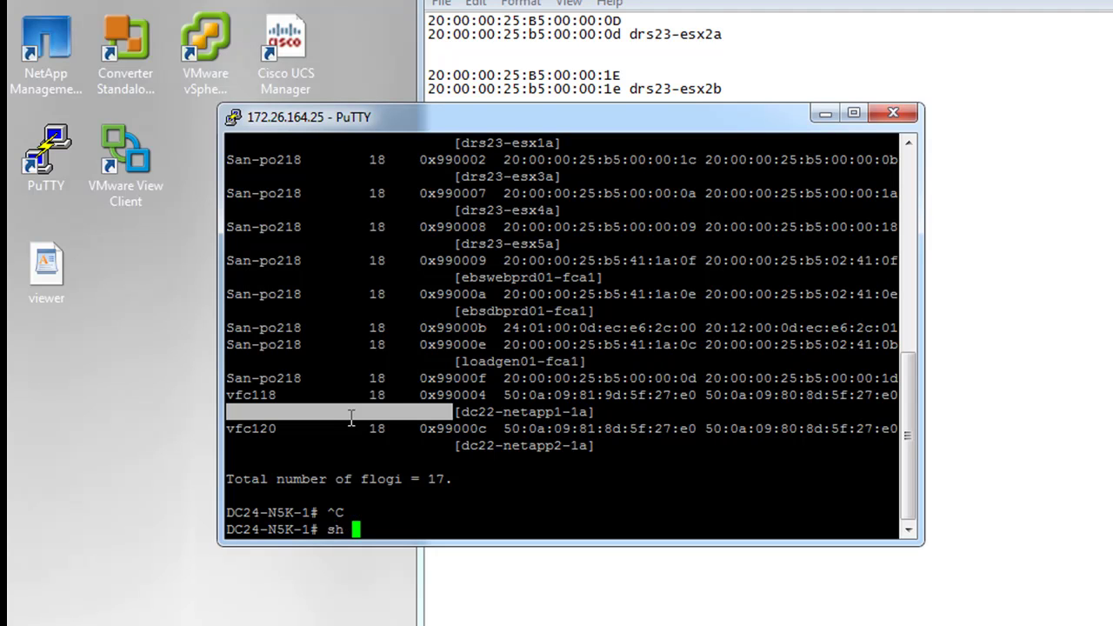
type("t")
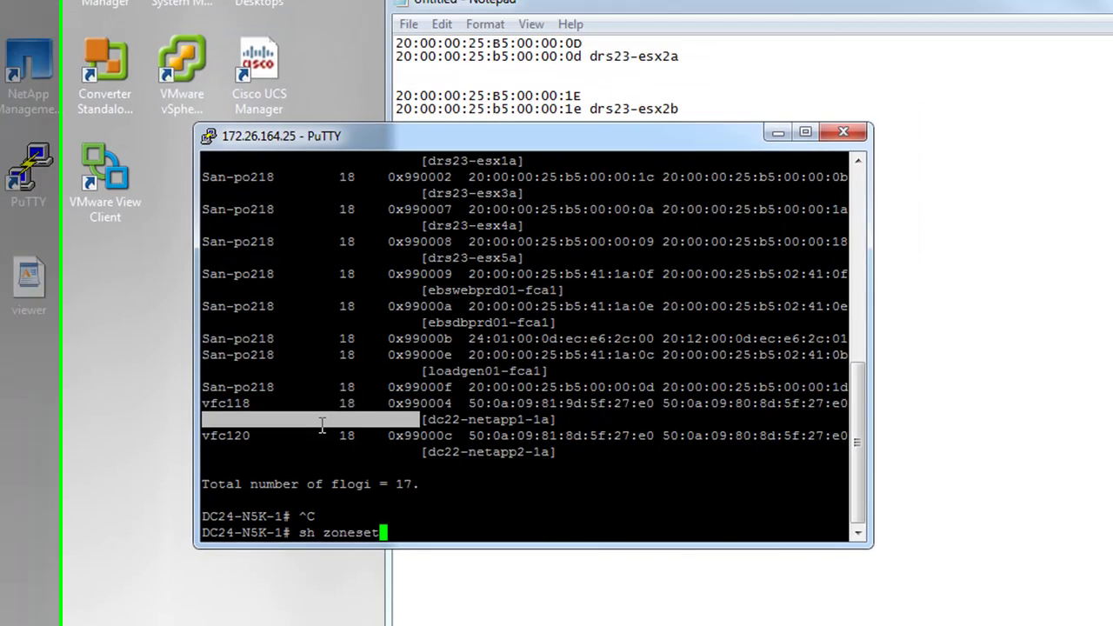
key("Return")
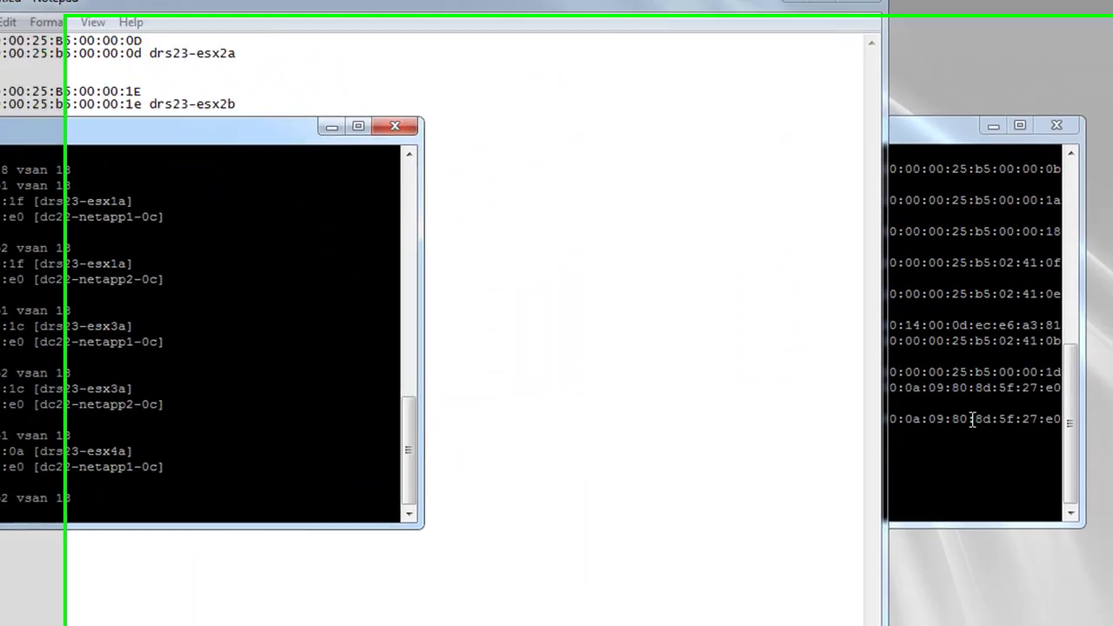
type("sh zon")
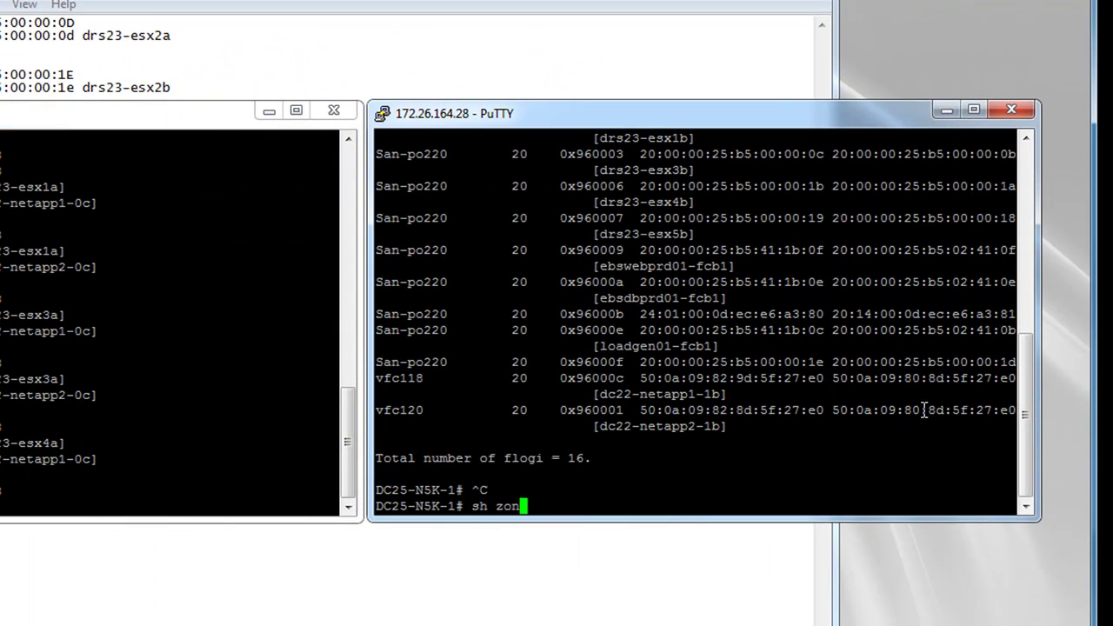
type("eset")
key("Return")
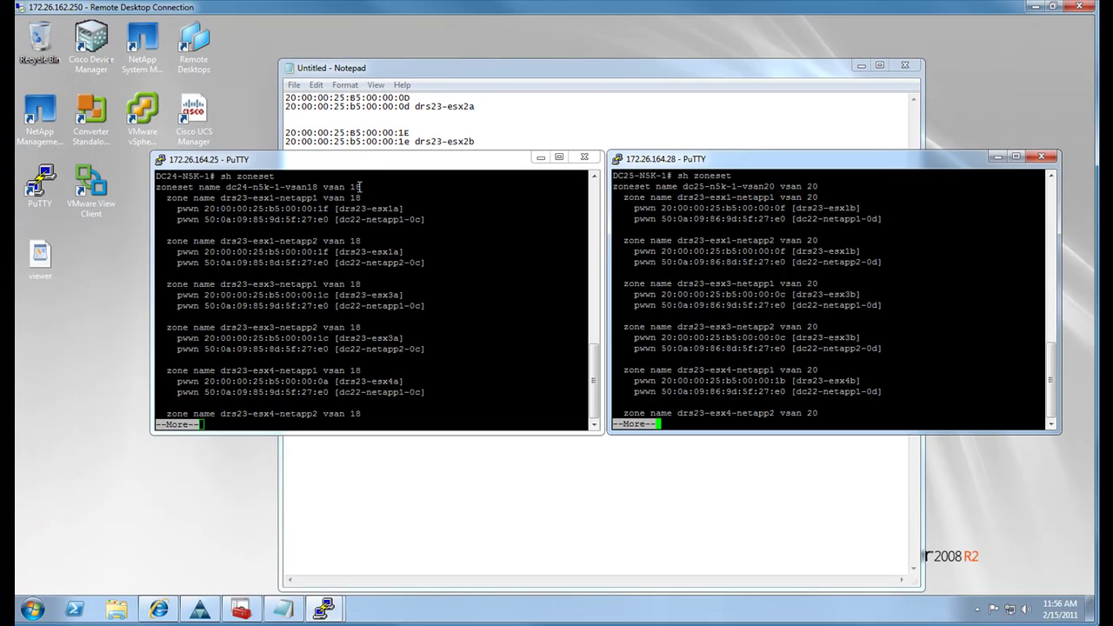
Copy the zoneset name dc24-n5k-1-vsan18 vsan 18 into the note and select fabric B's zoneset line
left_click_drag(297, 181, 157, 187)
key("q")
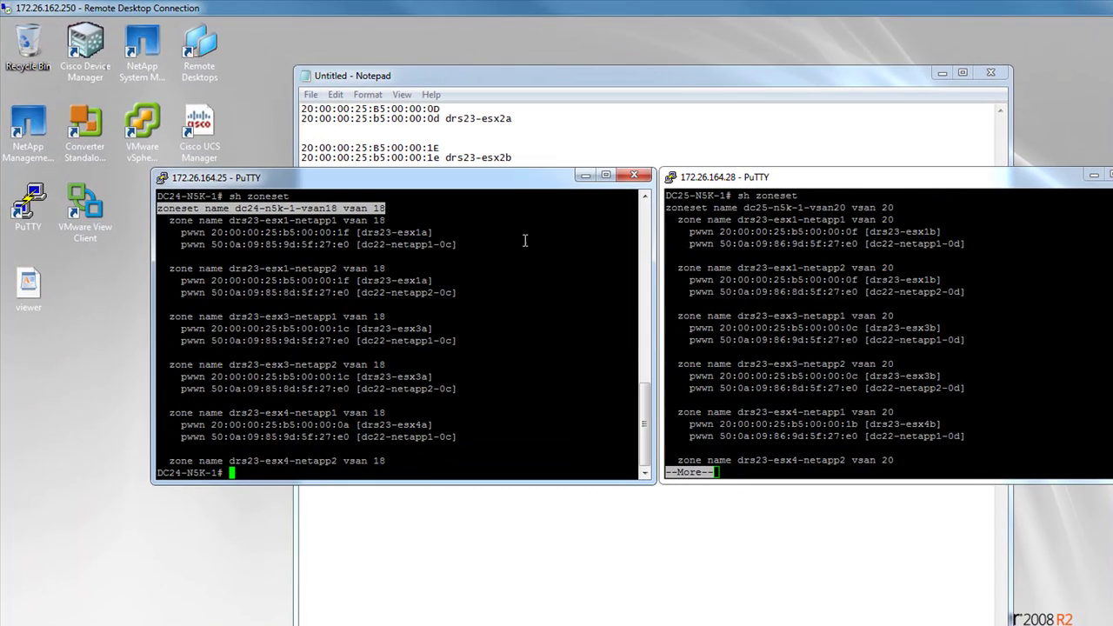
left_click(642, 164)
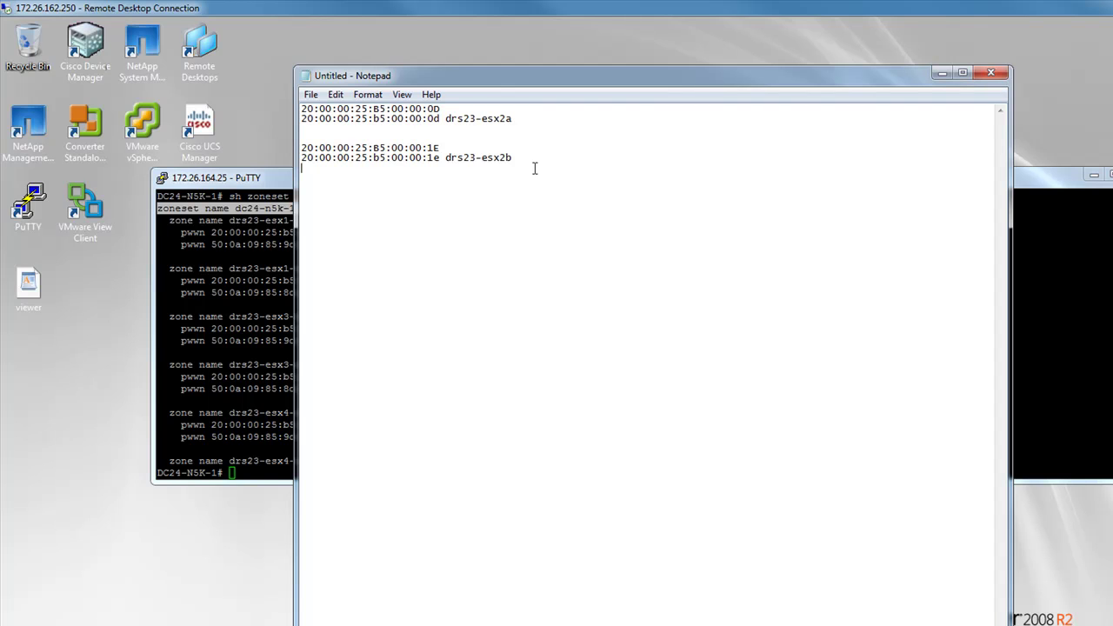
right_click(524, 207)
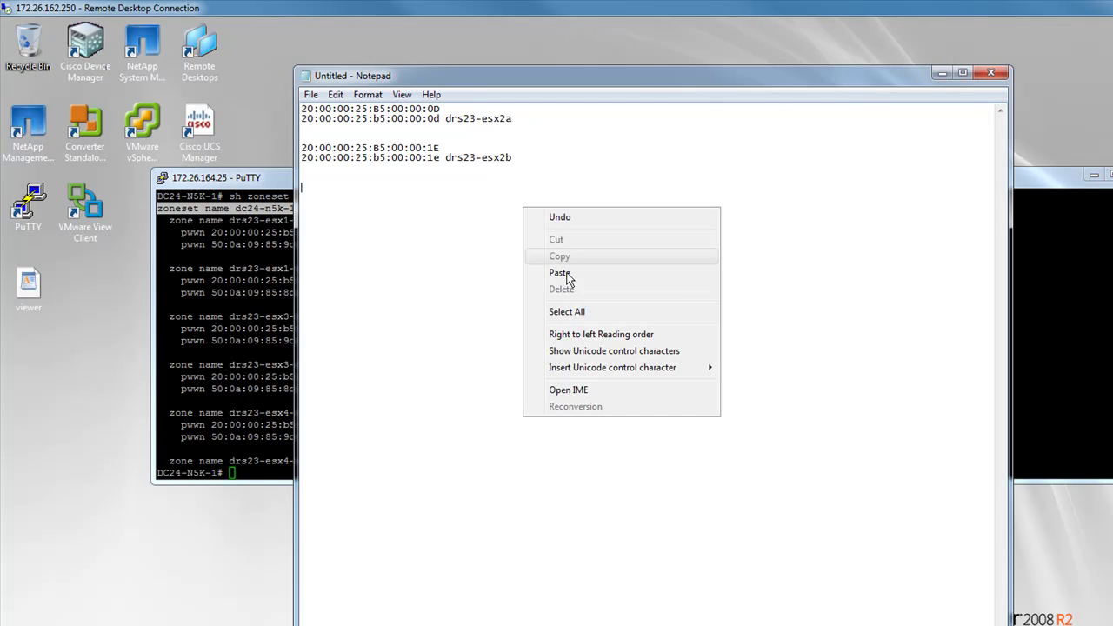
left_click(566, 273)
left_click(1060, 389)
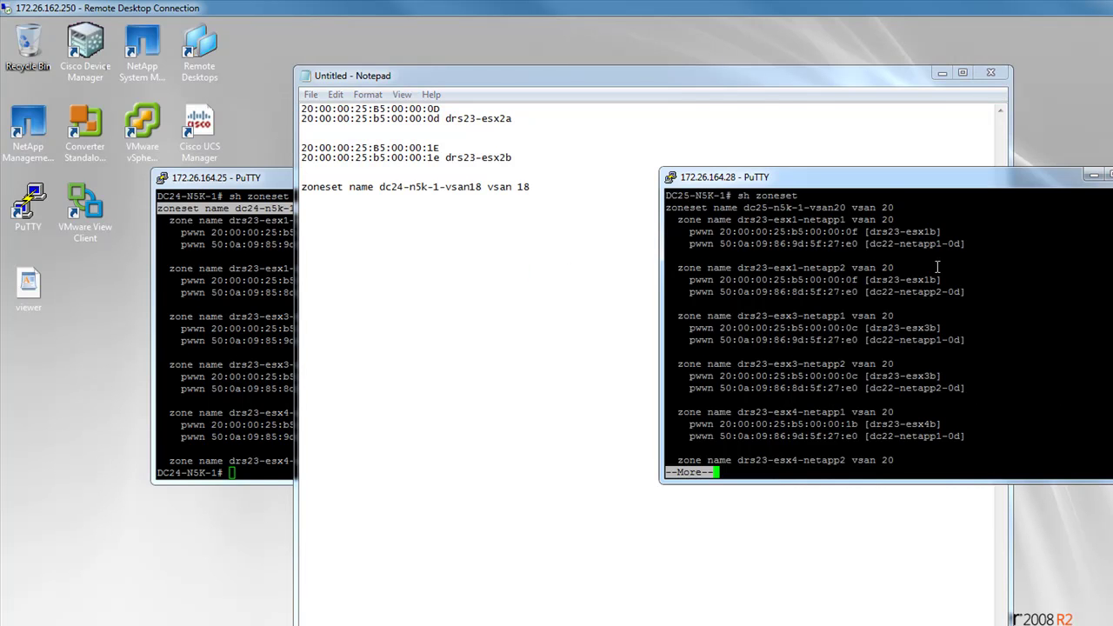
left_click_drag(894, 207, 694, 208)
left_click_drag(694, 207, 668, 207)
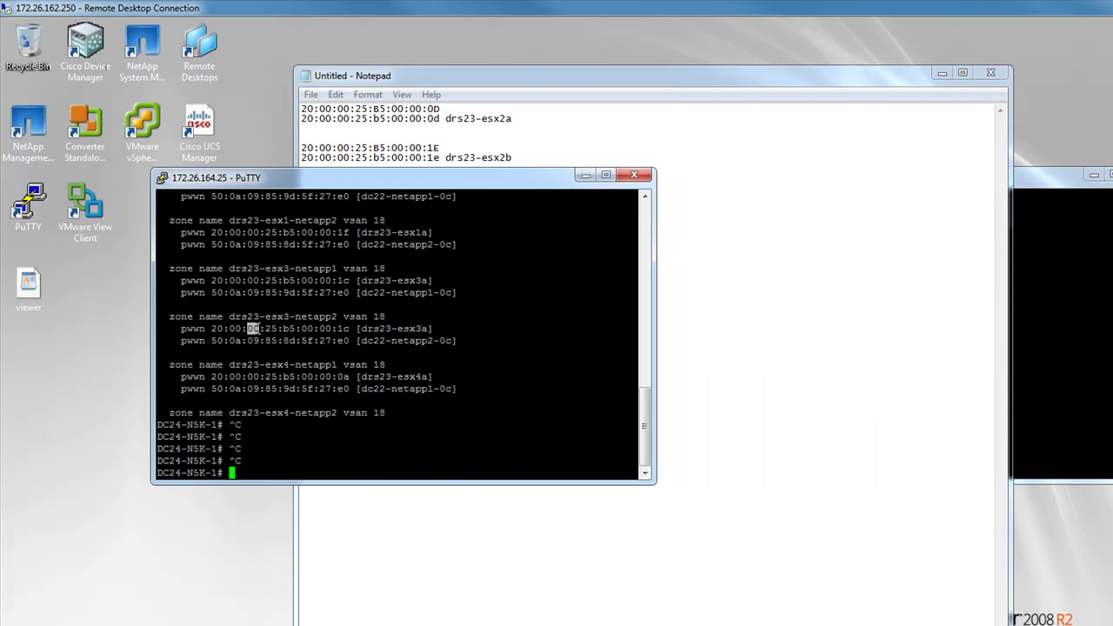
List the device-alias database on fabric A with 'sh device-alias database'
type("sh dev")
key("Tab")
type("database")
key("Return")
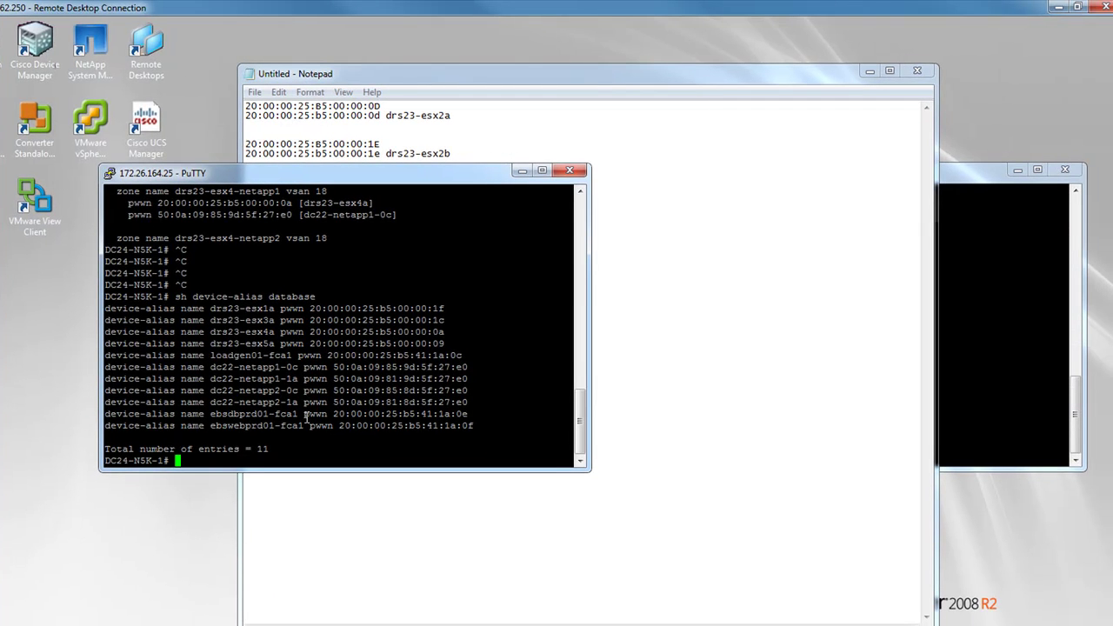
Enter 'config t' on DC24, list DC25's device-alias database, then enter 'config t' on DC25
type("config t")
key("Return")
left_click(1066, 345)
type("sh device-alias databse")
key("BackSpace")
key("BackSpace")
type("ase")
key("Return")
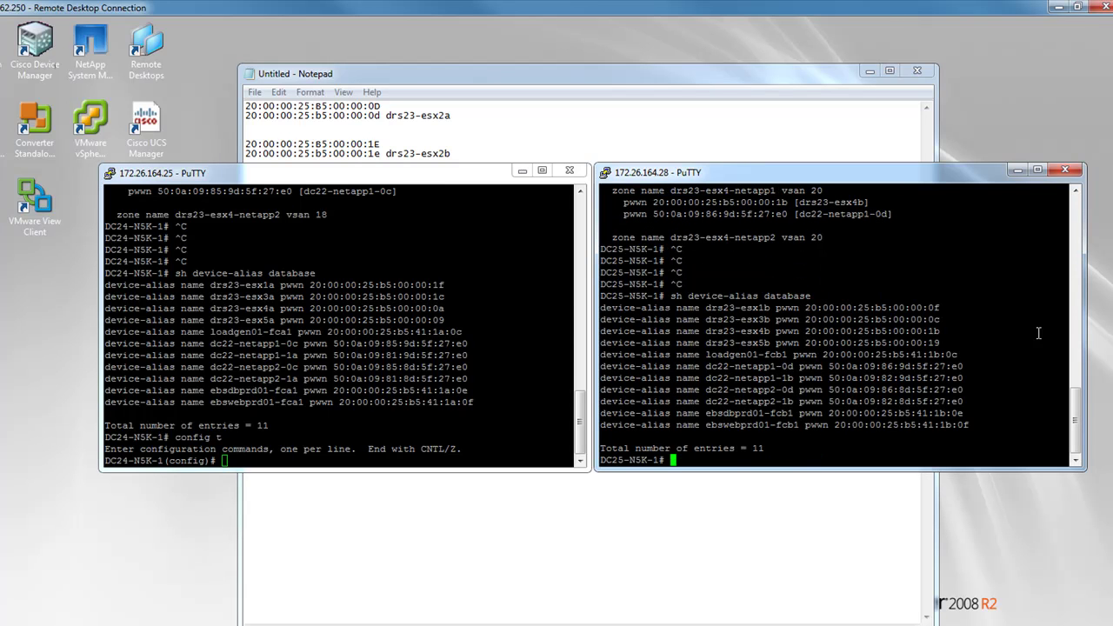
type("config t")
key("Return")
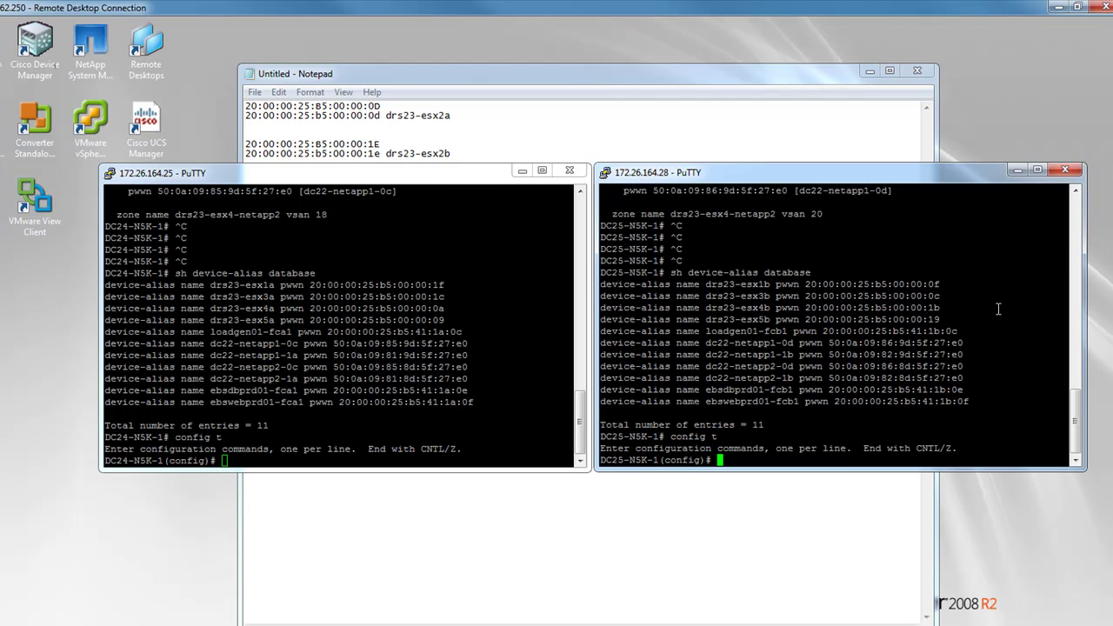
left_click(531, 340)
type("device-alias ")
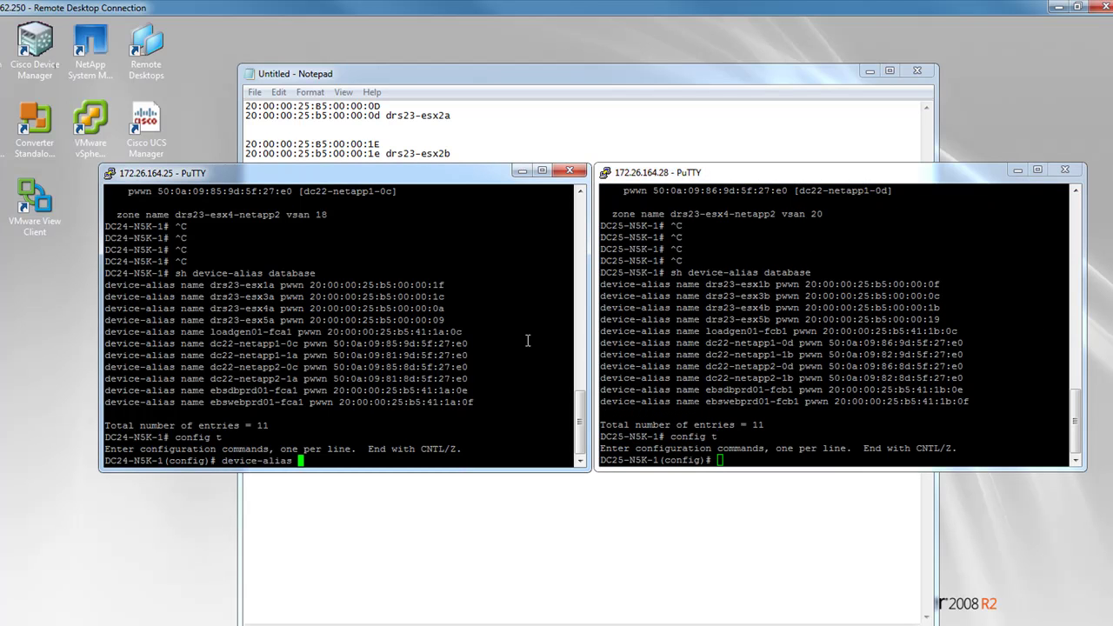
type("database")
Enter device-alias database mode on both DC24 and DC25
key("Return")
left_click(891, 355)
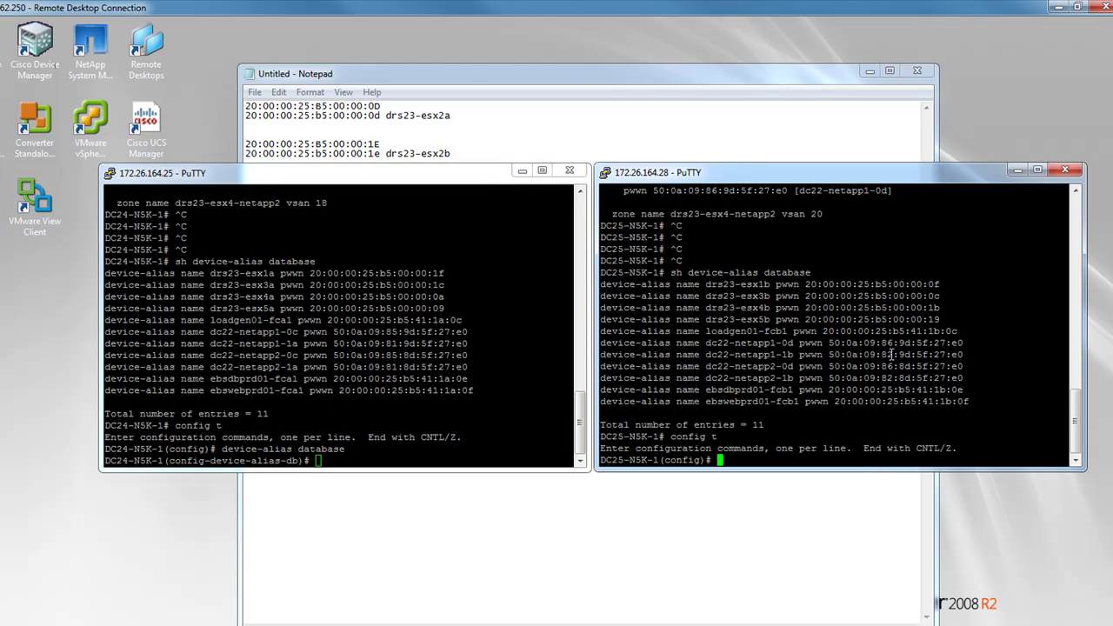
type("device-alias database")
key("Return")
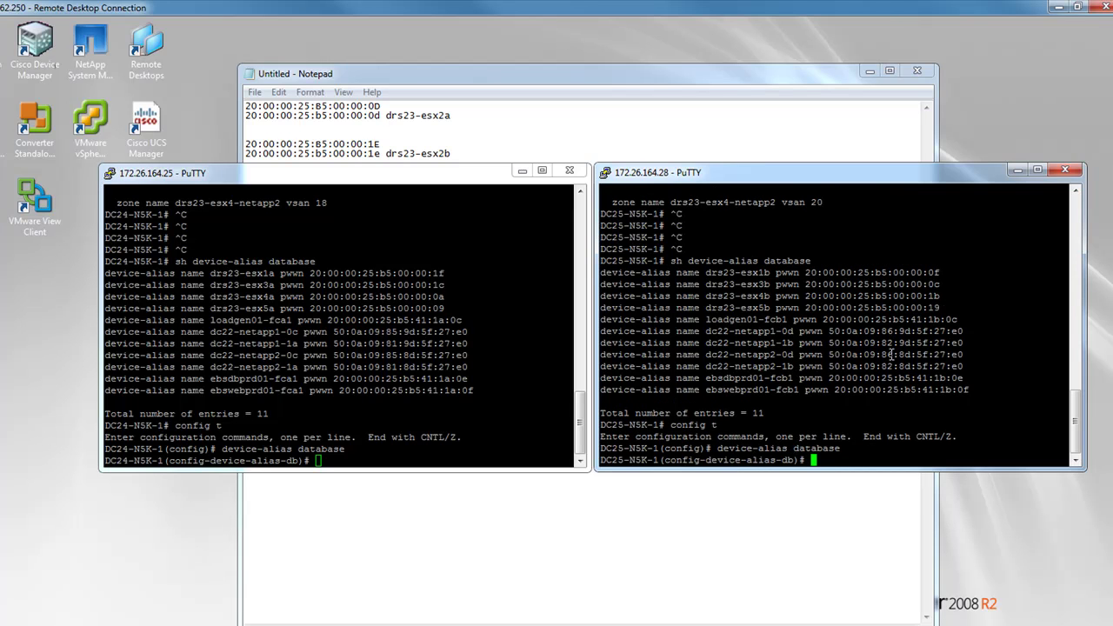
On DC24, start 'device-alias name' with drs23-esx2a pasted from the note
left_click(487, 313)
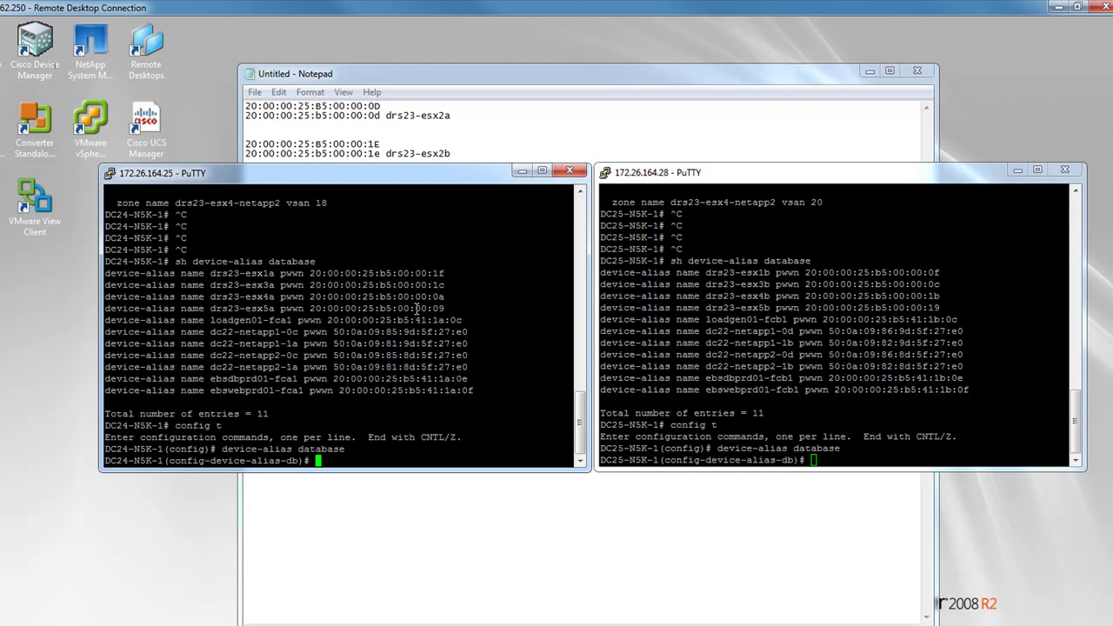
type("device-alias name")
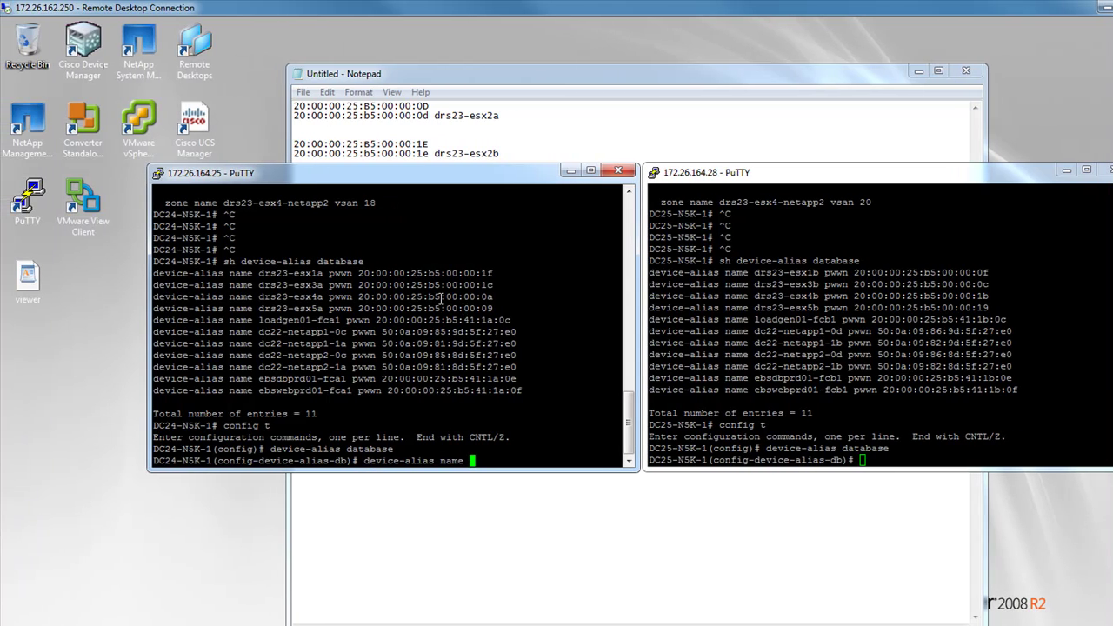
left_click(426, 137)
mouse_move(499, 115)
left_mouse_down()
mouse_move(440, 109)
mouse_move(497, 115)
left_mouse_up()
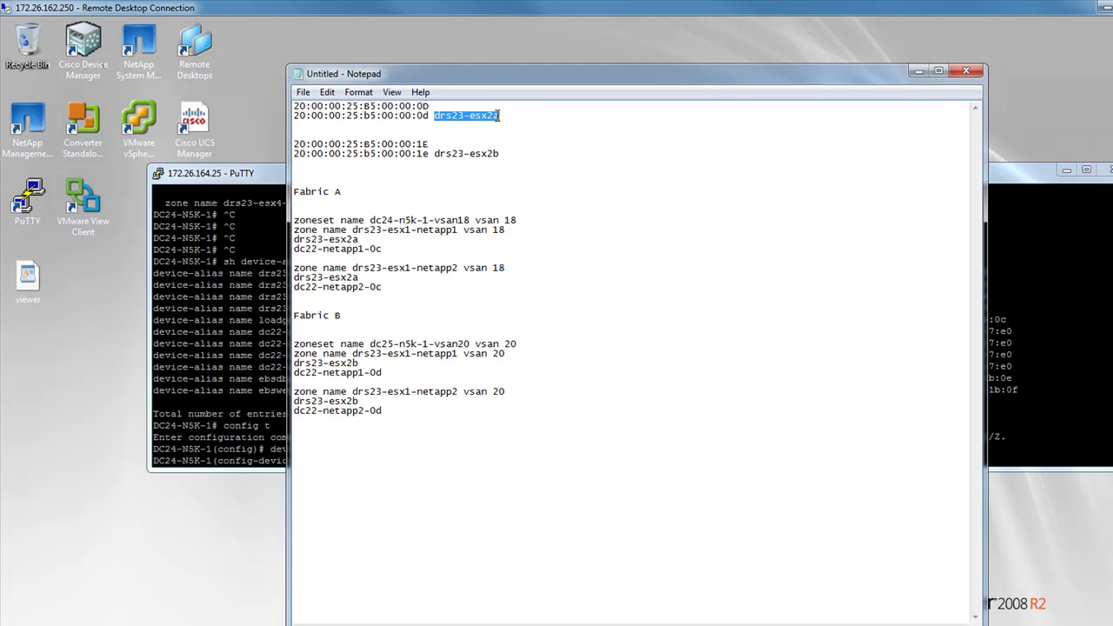
left_click(278, 387)
right_click(480, 454)
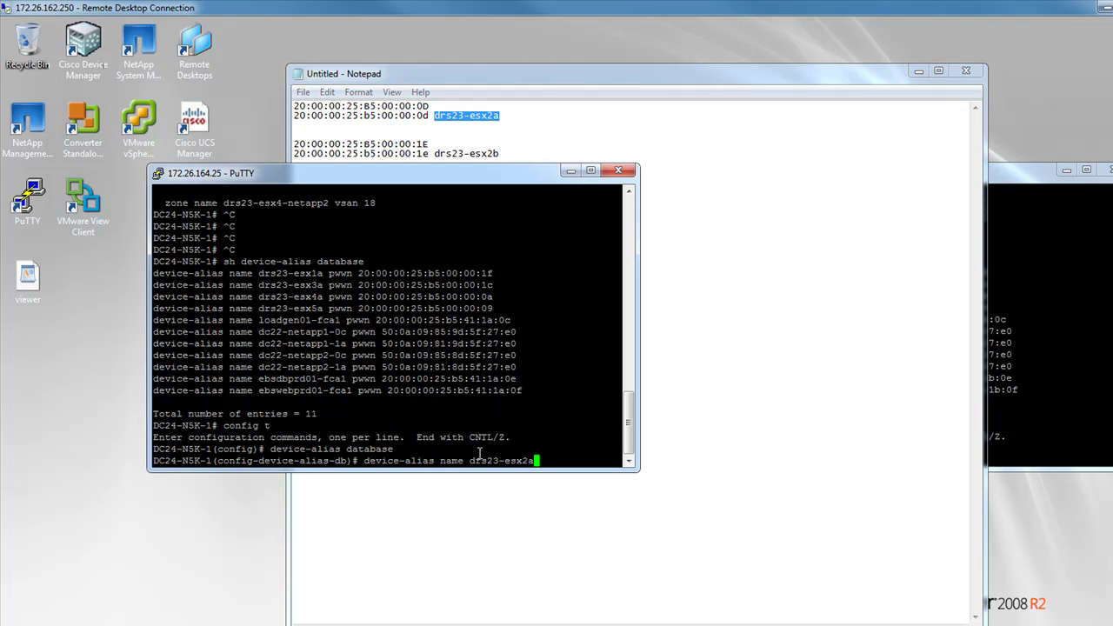
Complete the alias with pwwn 20:00:00:25:b5:00:00:0d pasted from Notepad and submit it
type("pwwn")
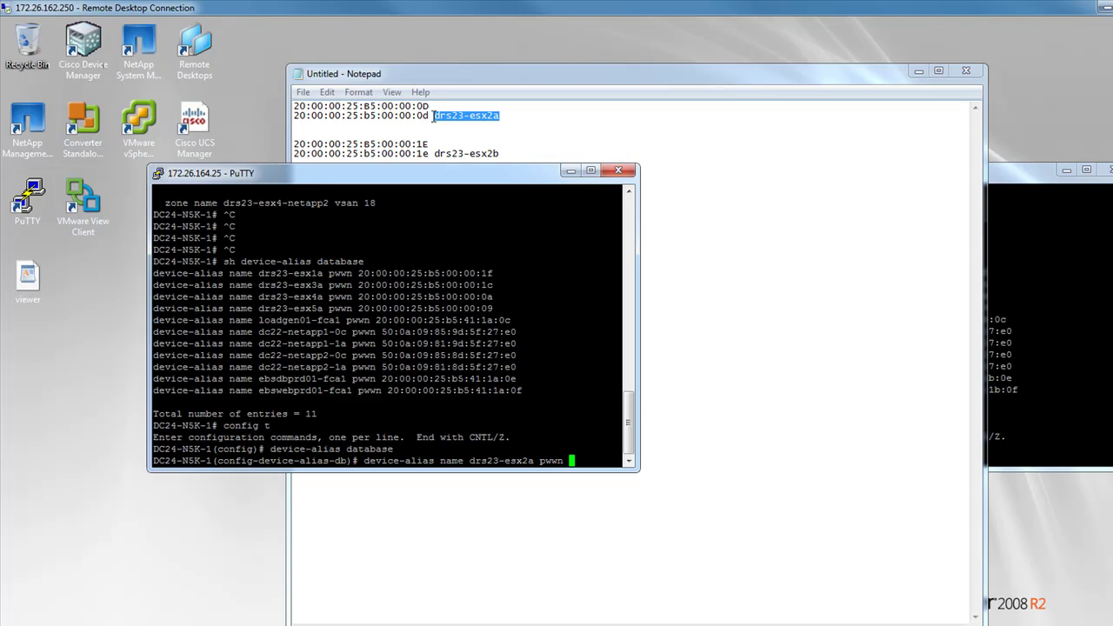
left_click_drag(430, 115, 296, 116)
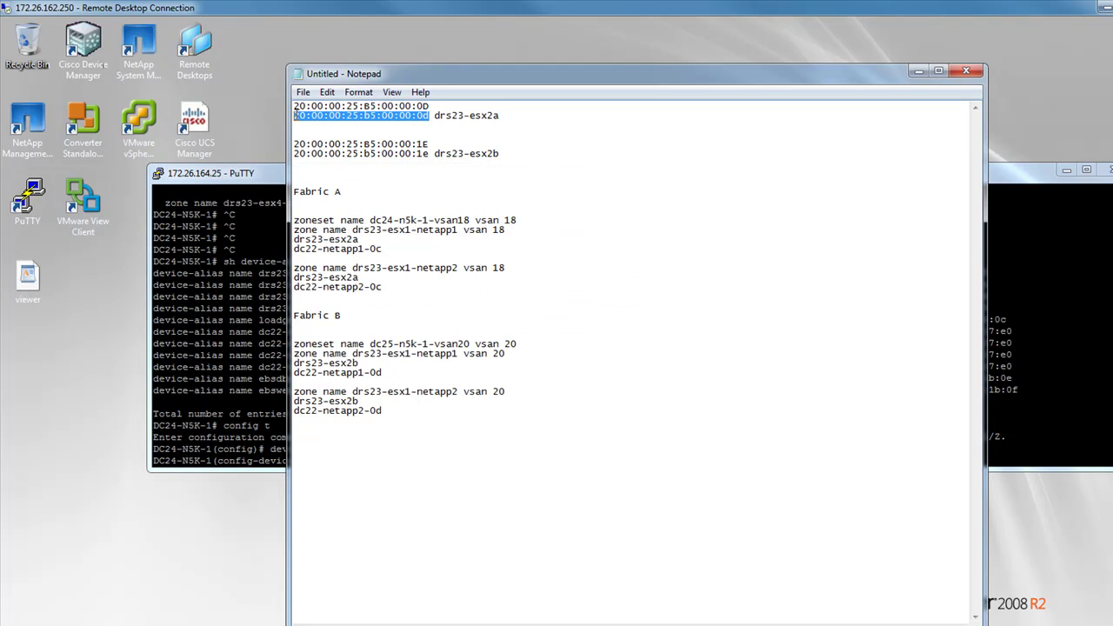
right_click(298, 113)
left_click(340, 165)
left_click(243, 229)
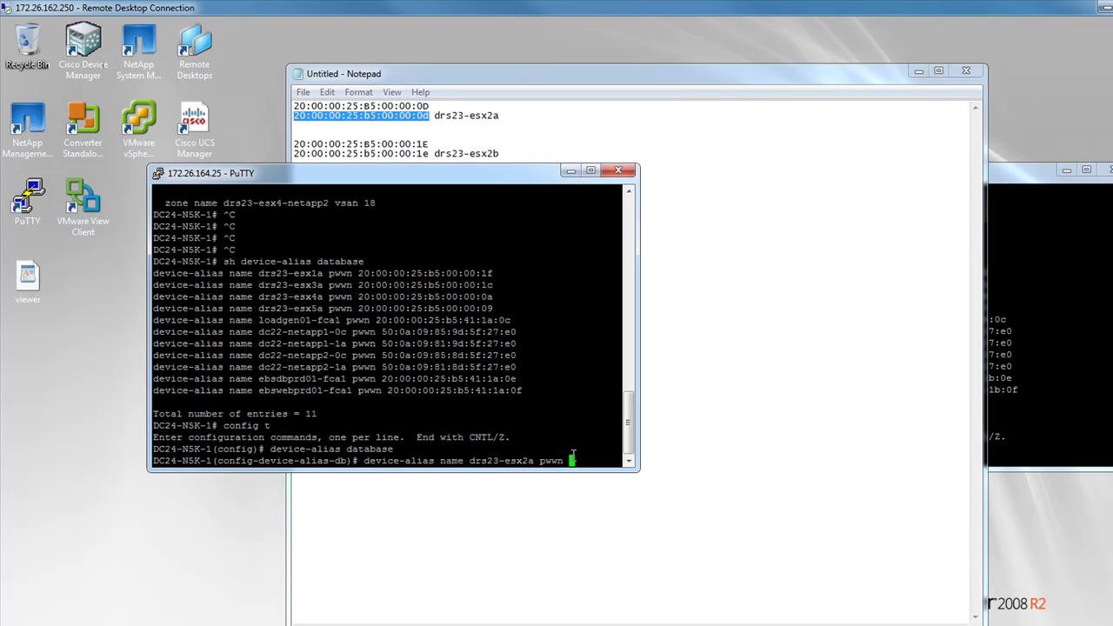
right_click(573, 456)
key("Return")
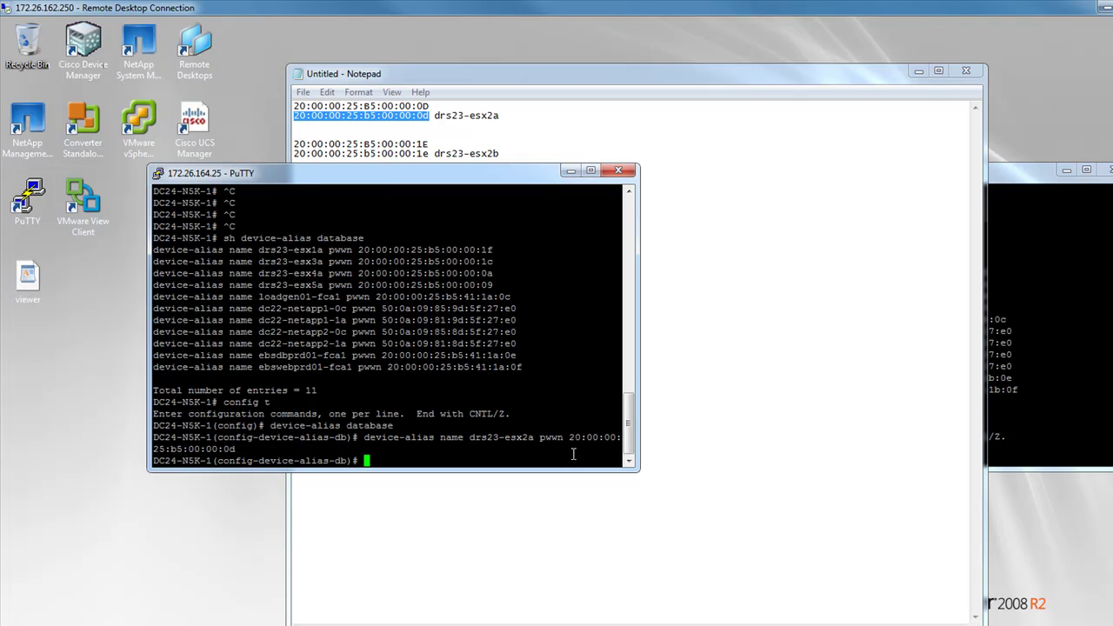
left_click(1009, 383)
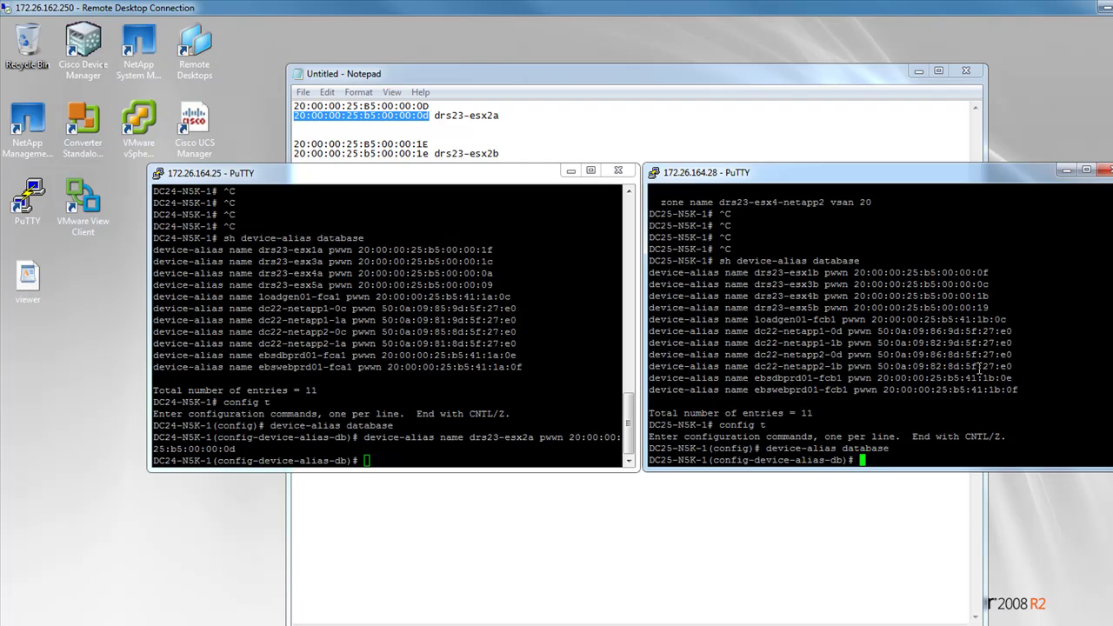
On DC25, define device-alias drs23-esx2b with pwwn 20:00:00:25:b5:00:00:1e from the note
type("device-alias name ")
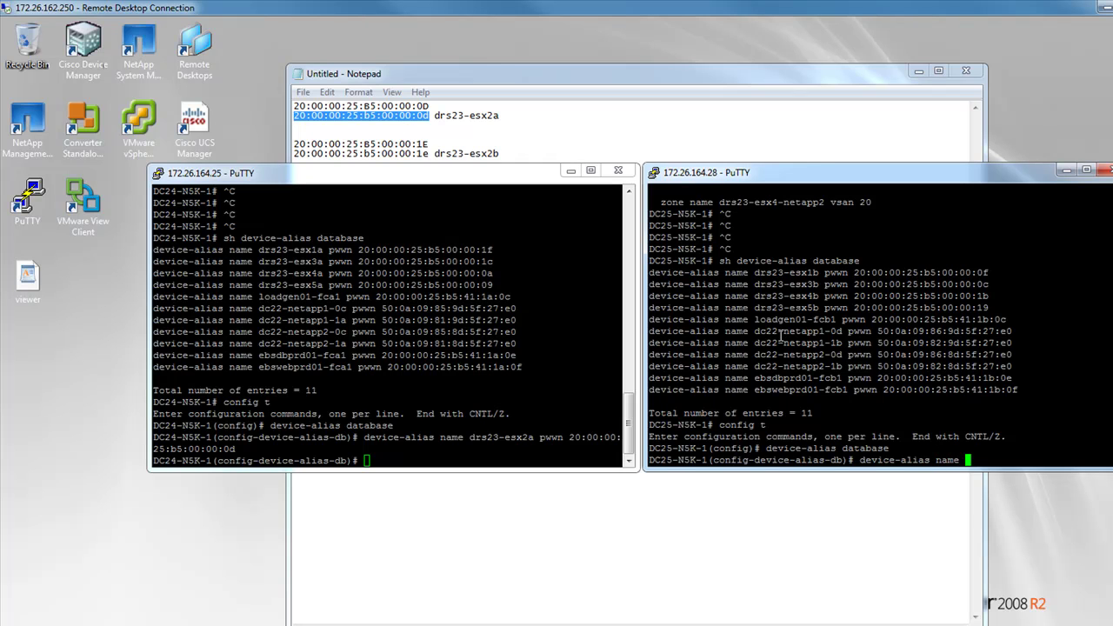
type("drs23-esx2b pwwn")
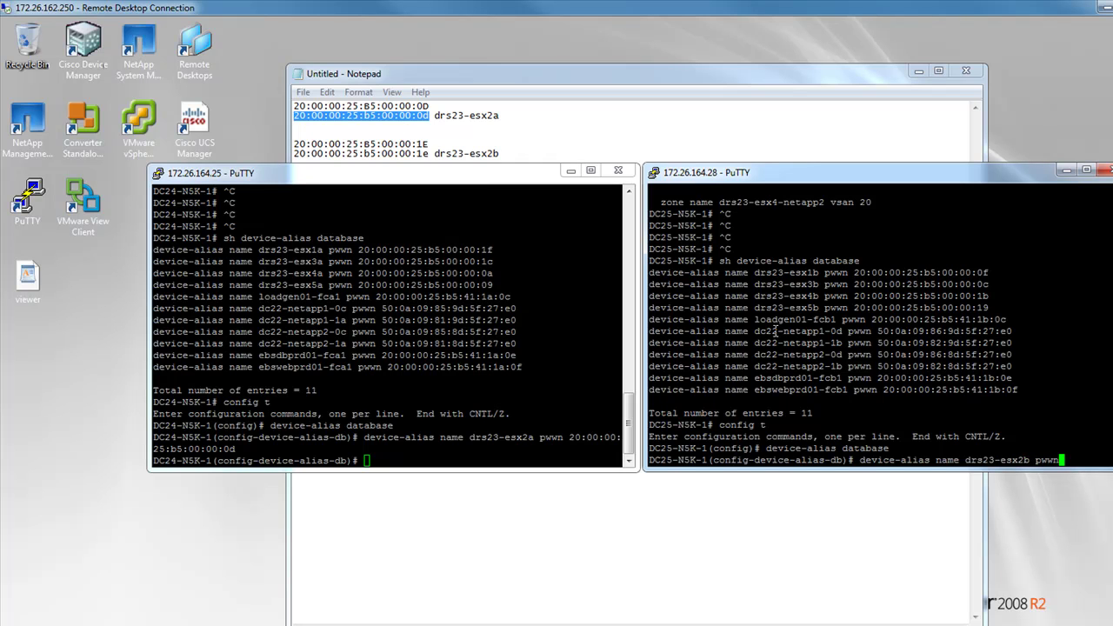
left_click(541, 117)
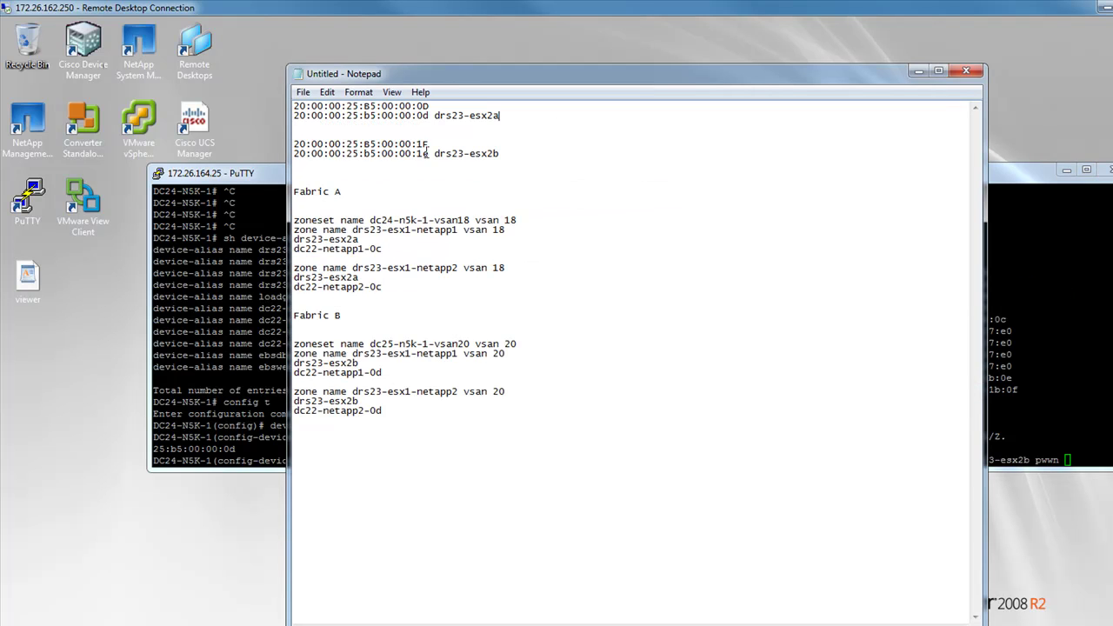
left_click_drag(429, 153, 293, 153)
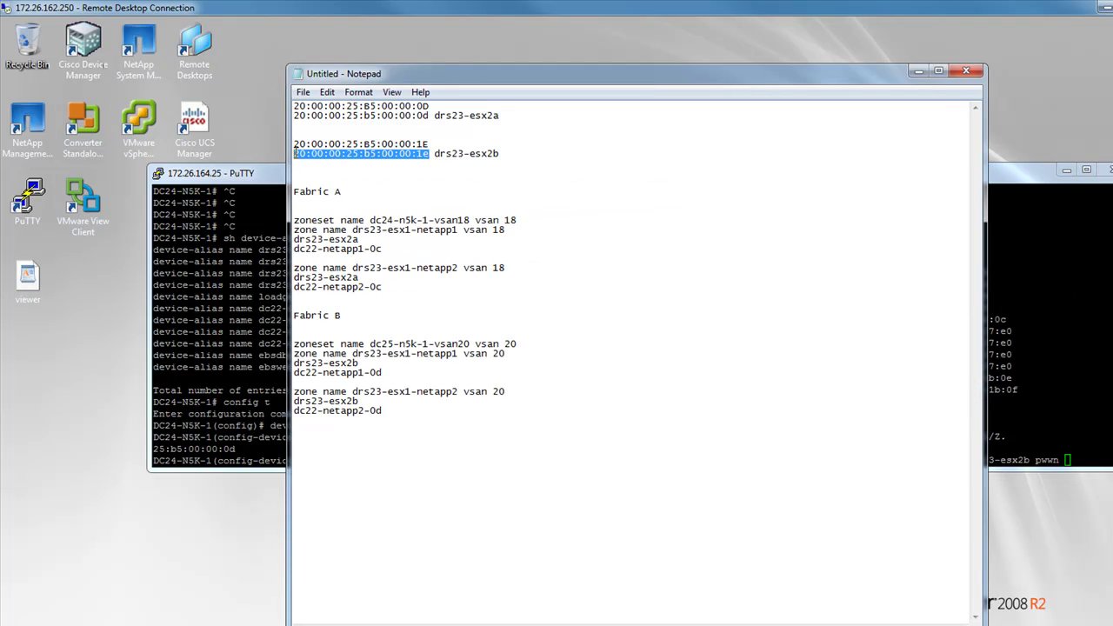
right_click(295, 153)
left_click(326, 193)
left_click(1068, 405)
right_click(1069, 405)
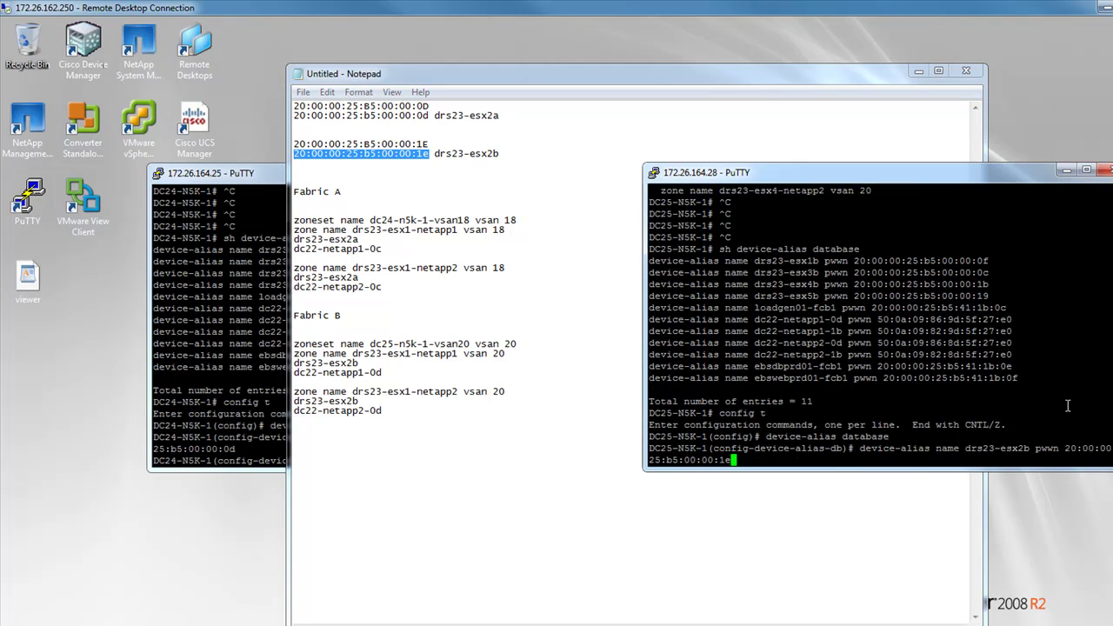
key("Return")
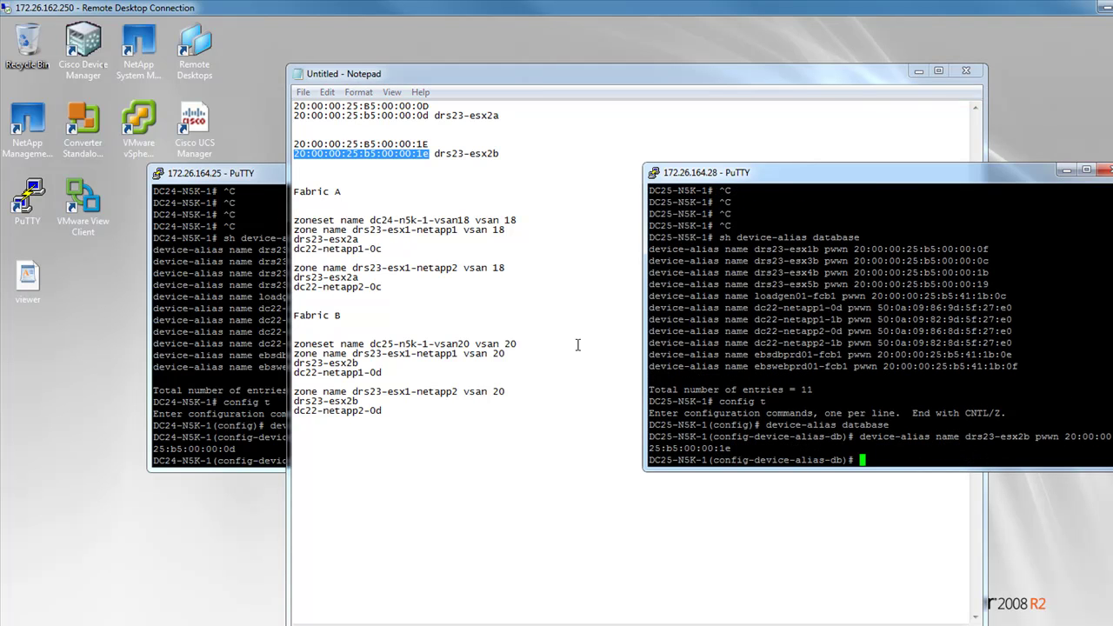
left_click_drag(259, 344, 346, 347)
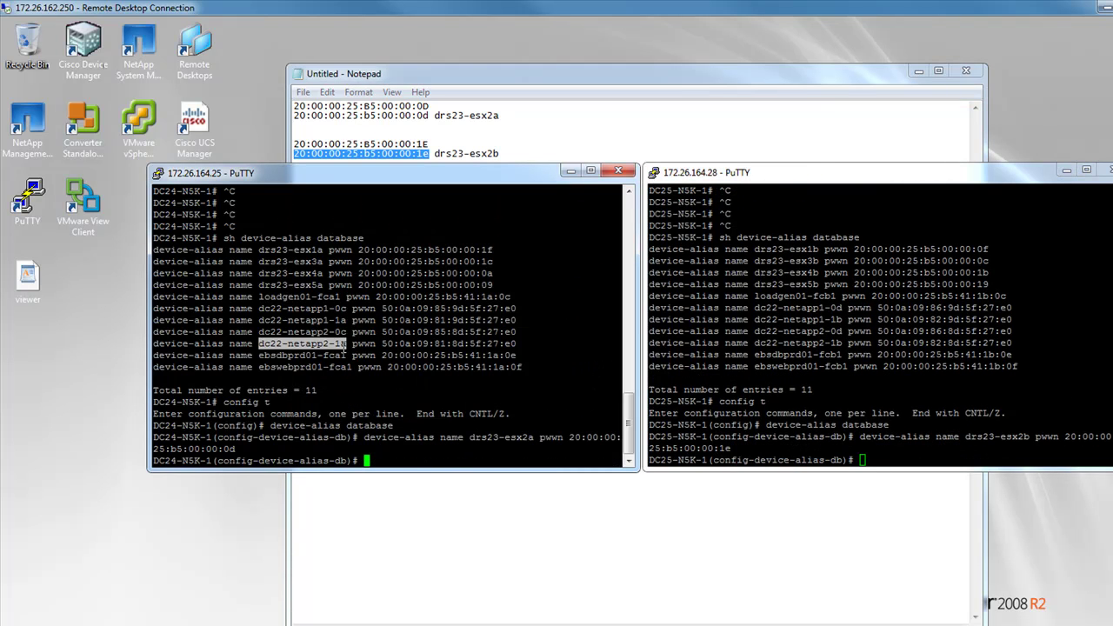
left_click(404, 456)
Run 'device-alias commit' on both DC24 and DC25
type("devic")
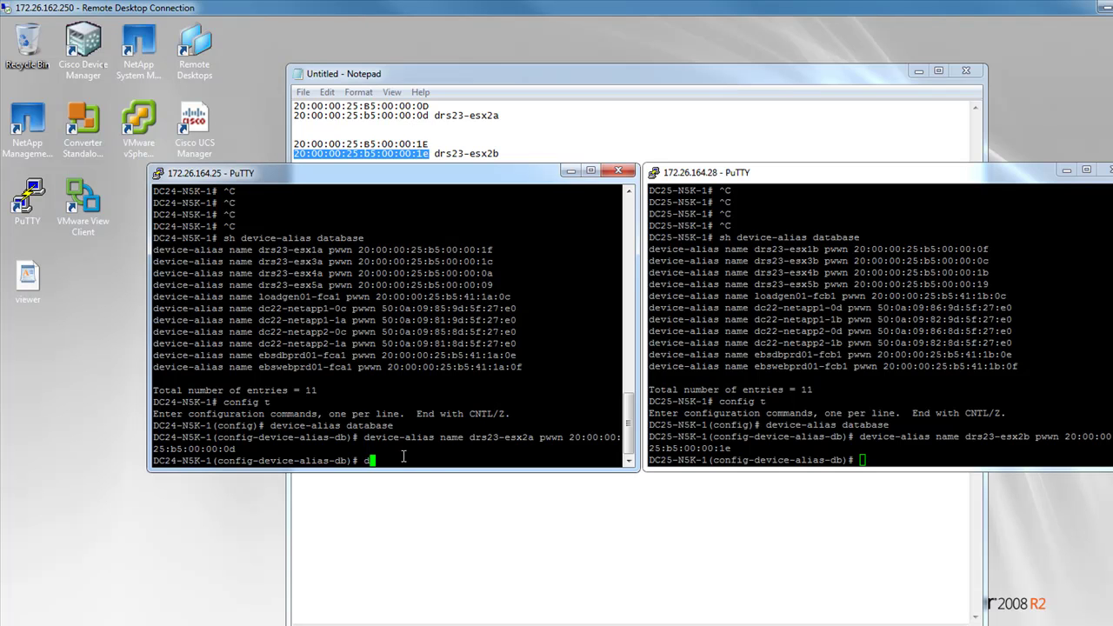
type("e-alias commit")
key("Return")
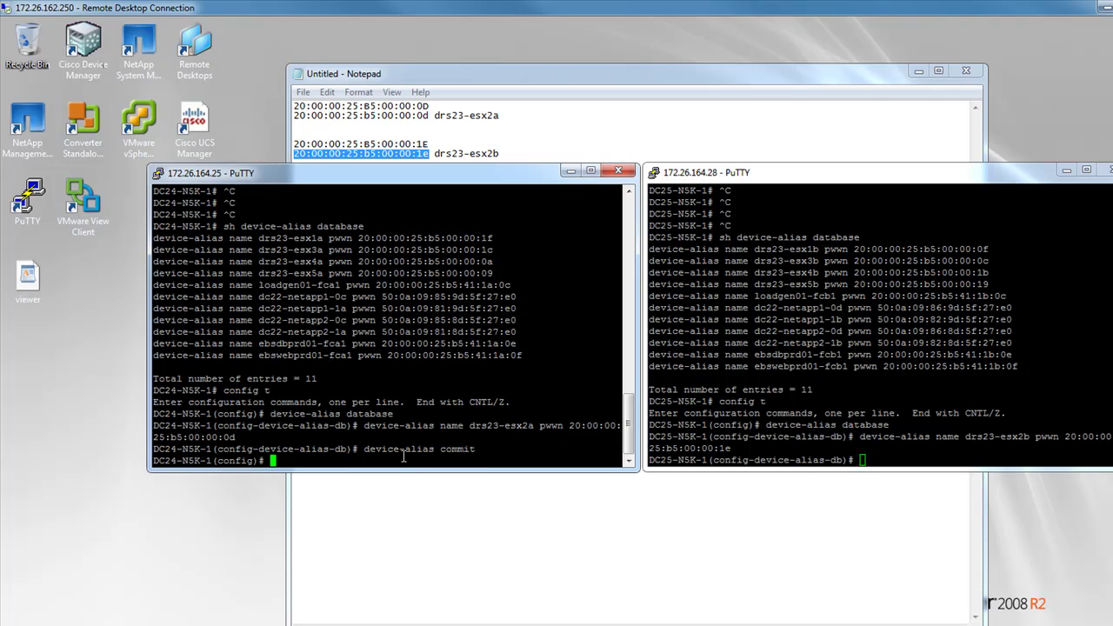
left_click(785, 428)
type("device-alias ")
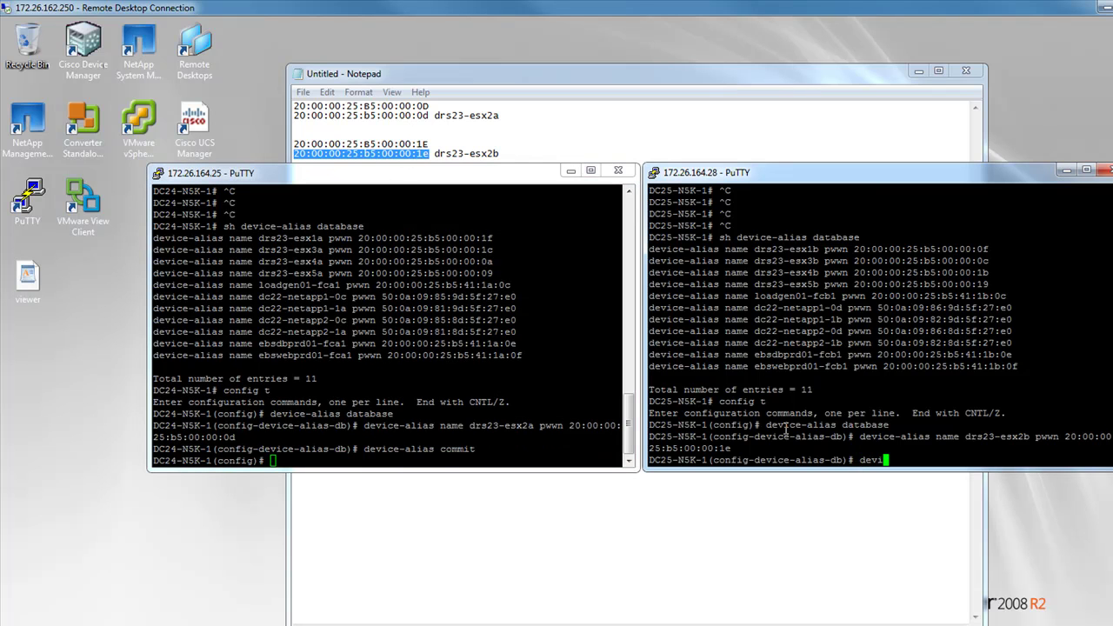
type("commit")
key("Return")
List DC25's device-alias database to confirm 12 entries
type("sh dev")
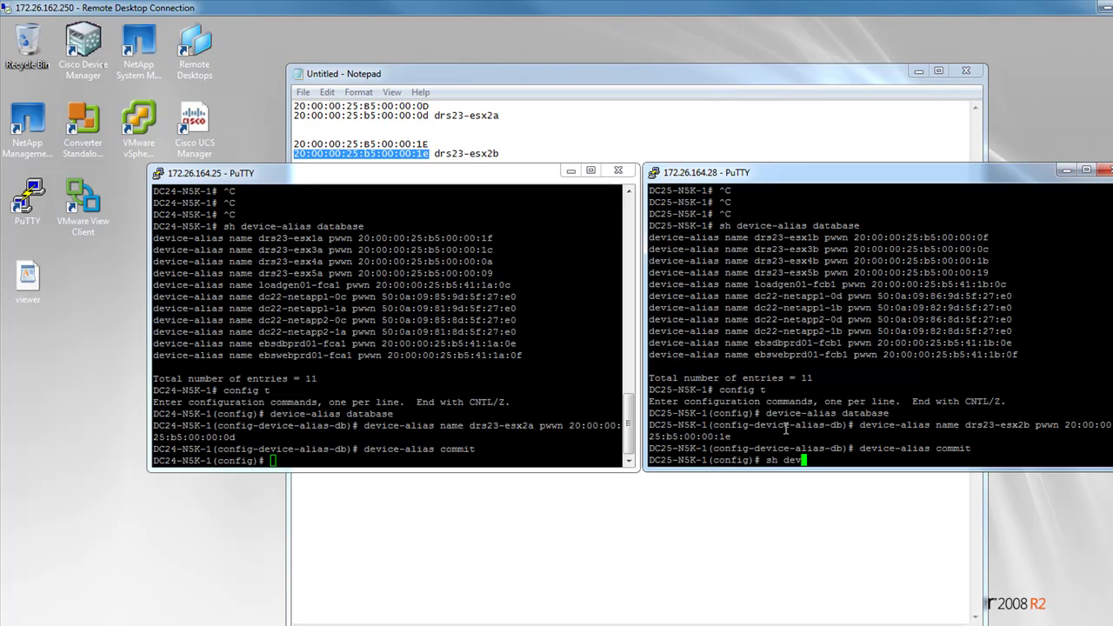
key("Tab")
type("da")
key("Tab")
key("Return")
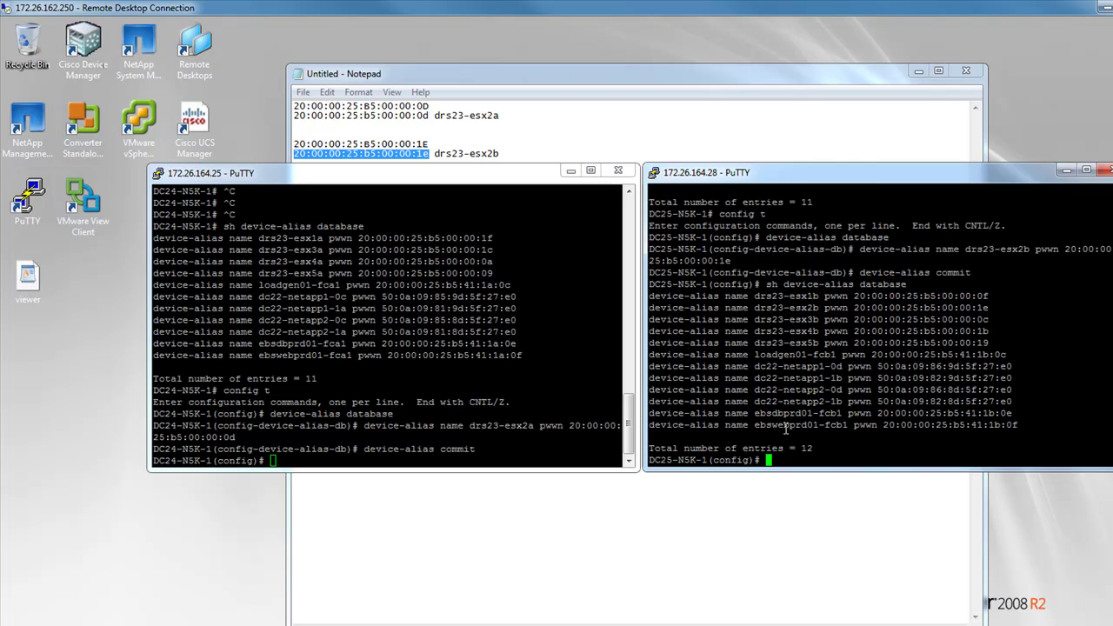
List DC24's device-alias database and highlight the new drs23-esx2a and drs23-esx2b entries
left_click(503, 406)
type("sh dev")
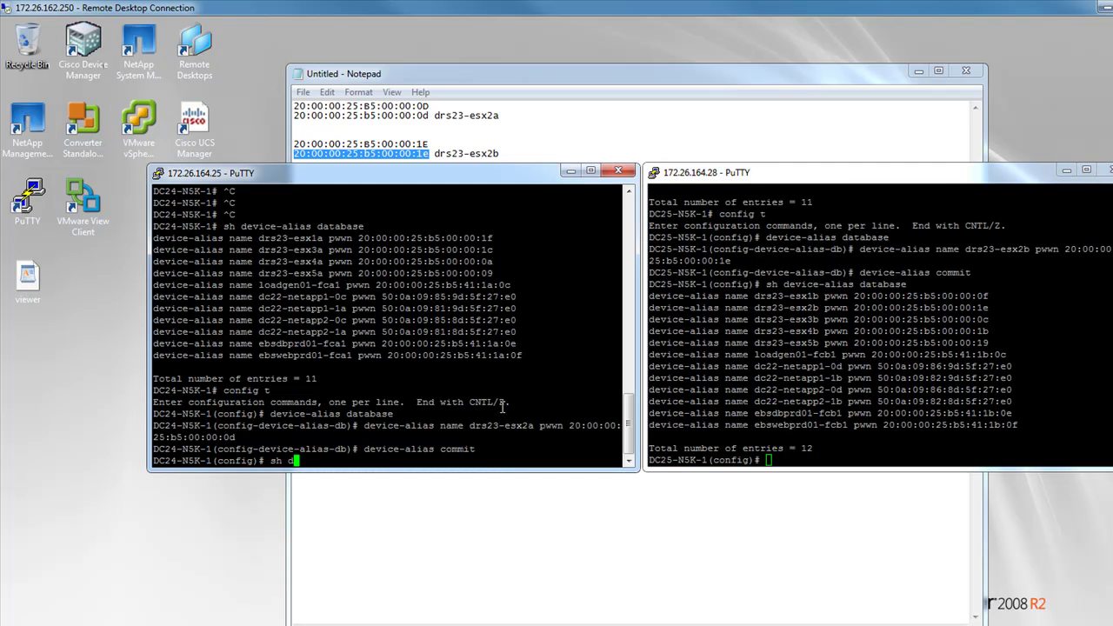
key("Tab")
type("da")
key("Tab")
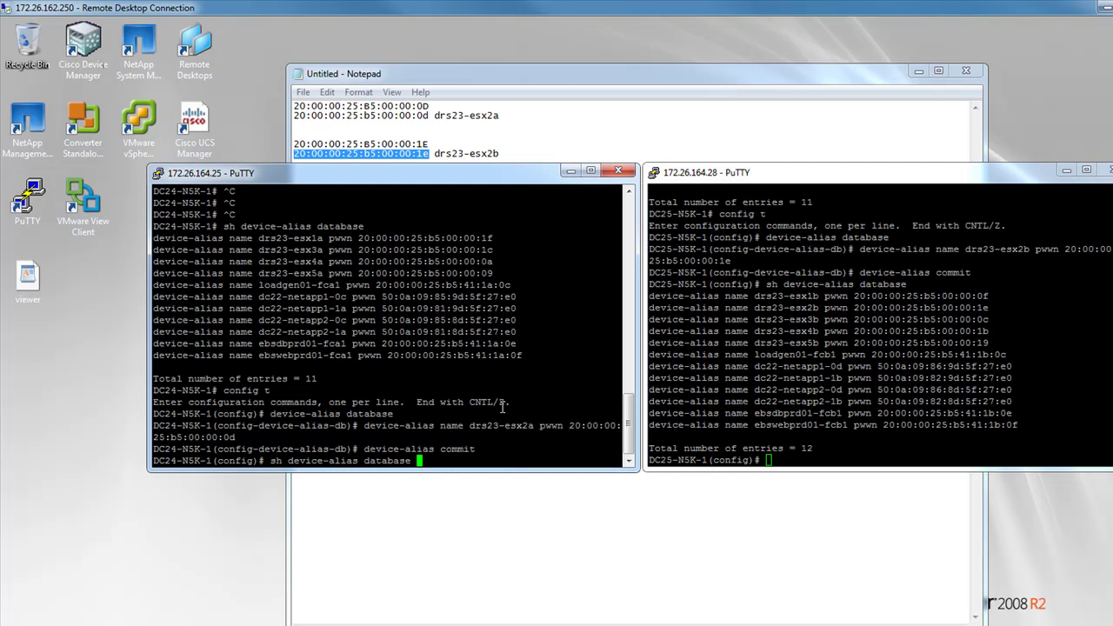
key("Return")
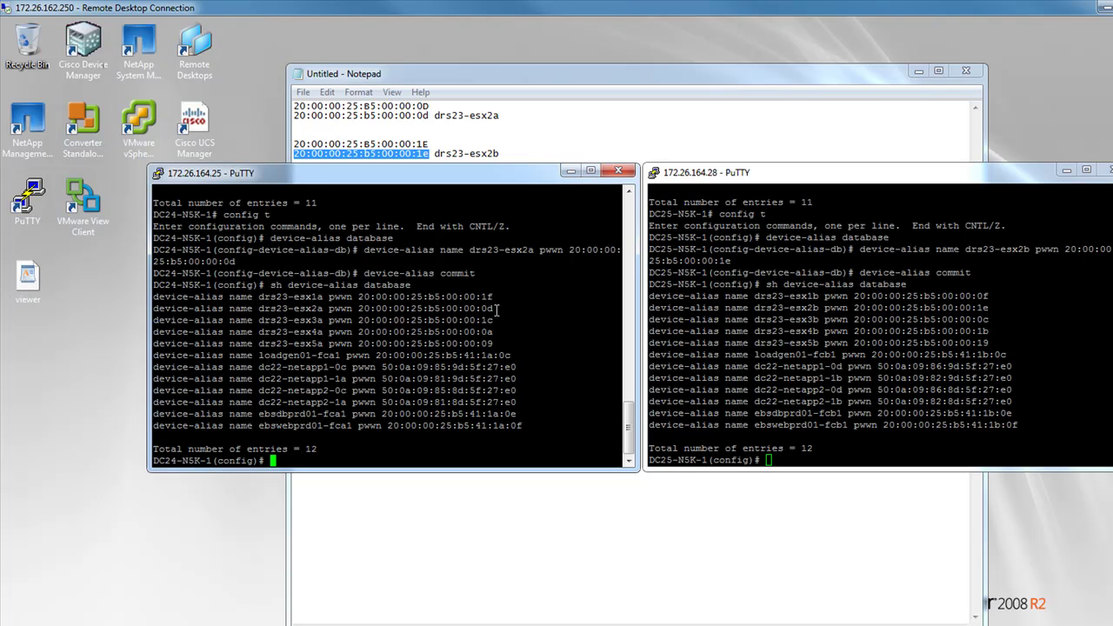
left_click_drag(496, 309, 241, 309)
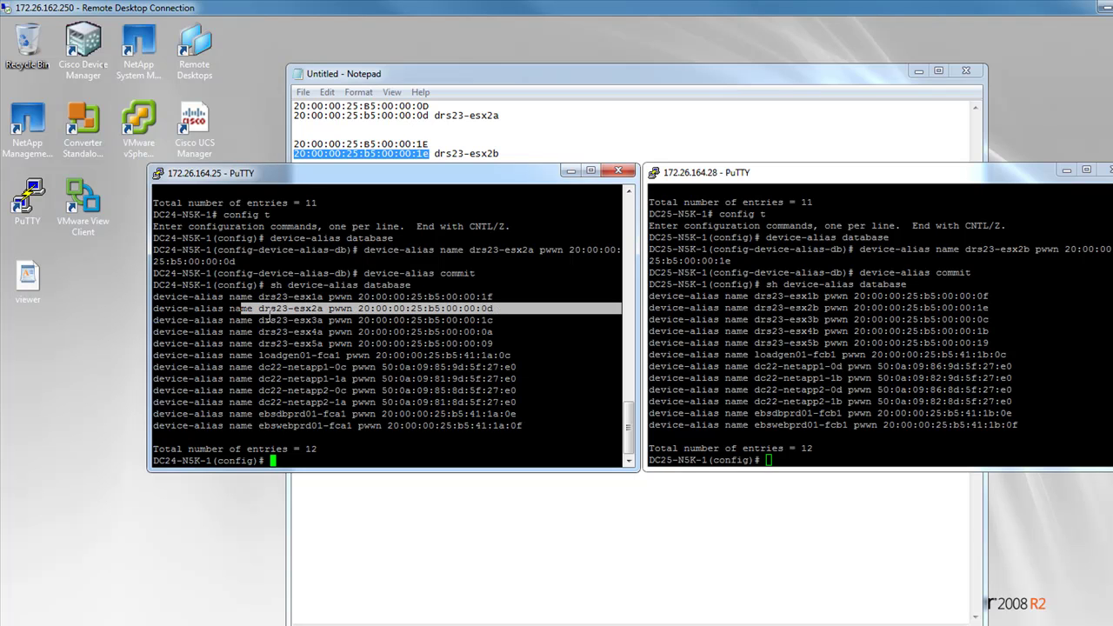
left_click_drag(990, 309, 755, 311)
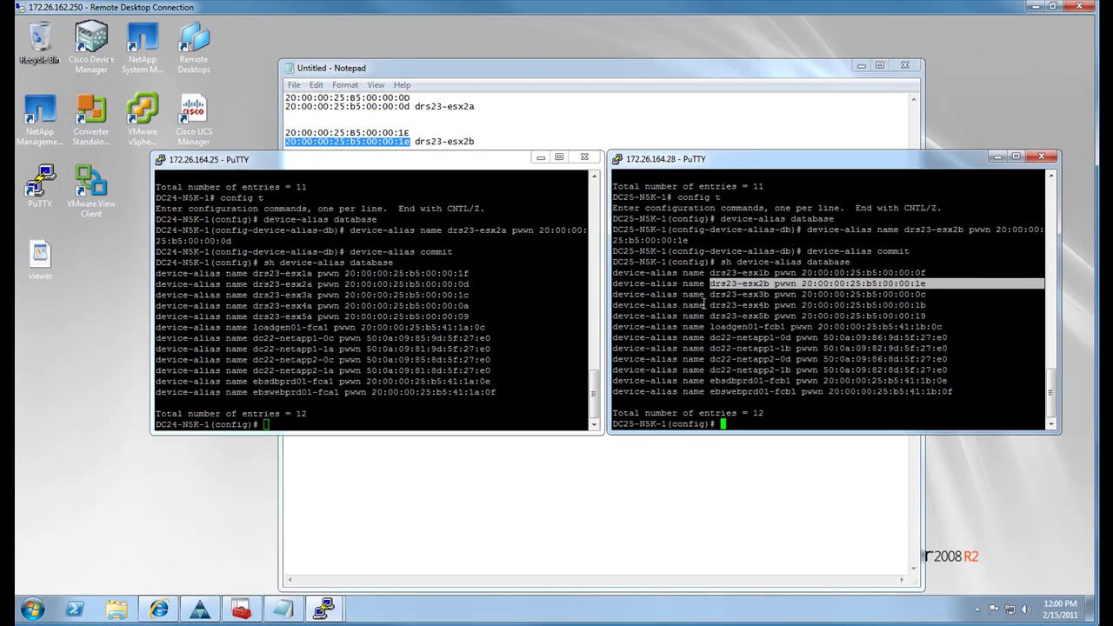
left_click(477, 408)
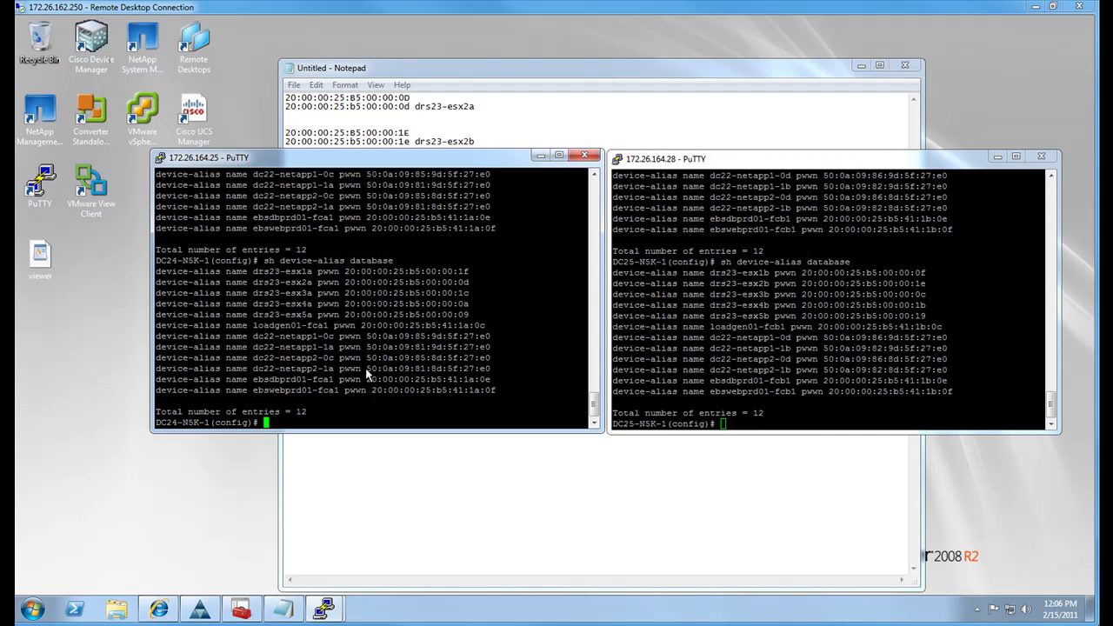
Run 'sh zone' on both DC24 and DC25
type("sh zone")
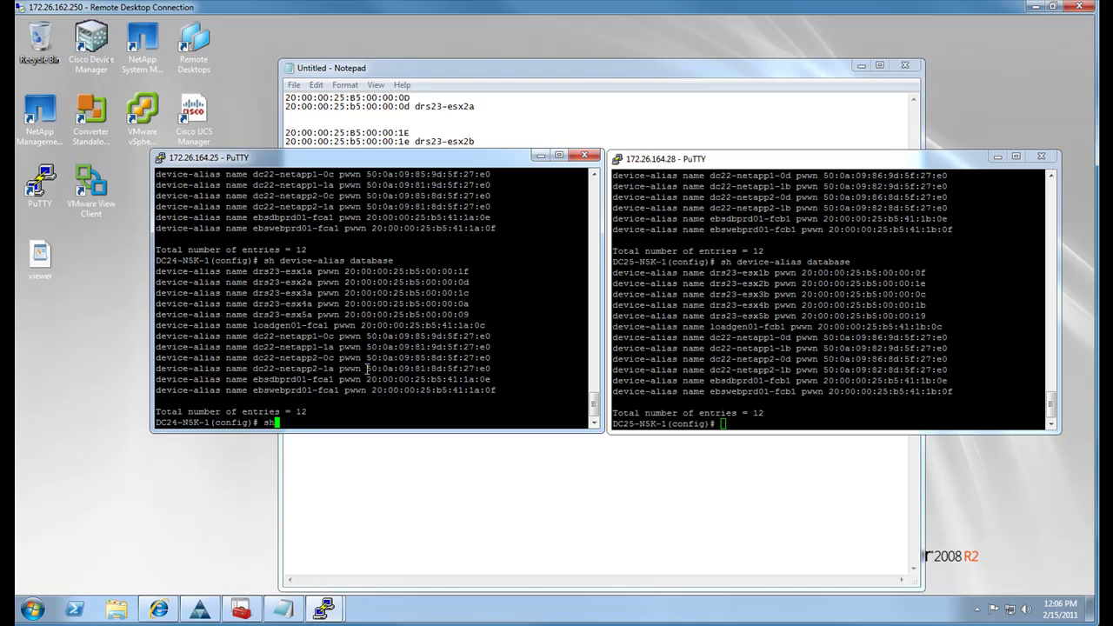
key("Return")
left_click(704, 393)
type("sh zone")
key("Return")
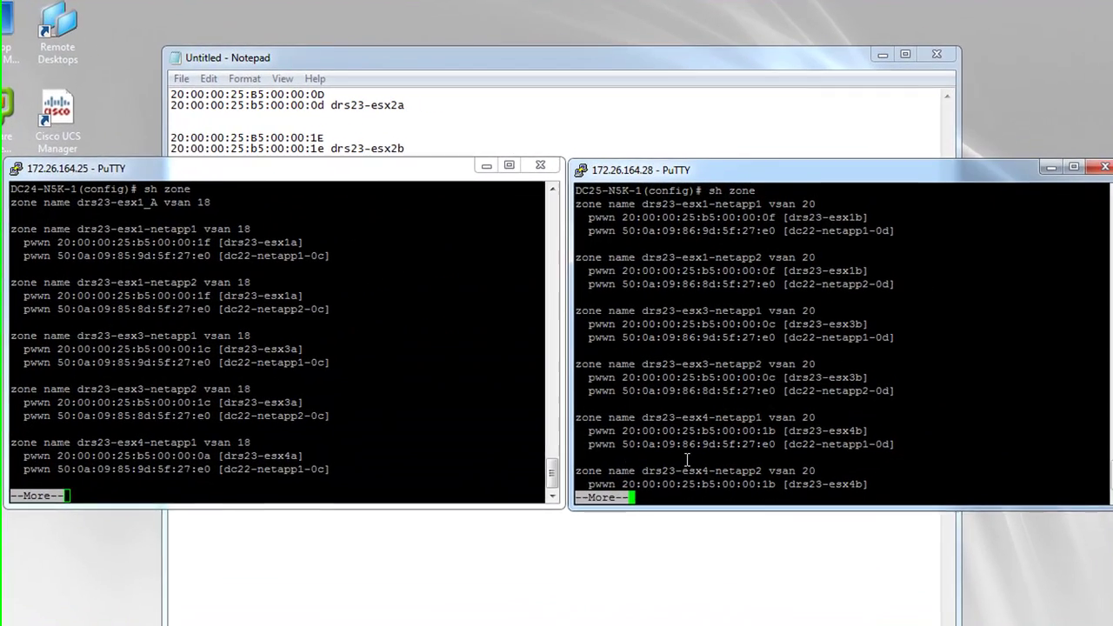
Page through both zone listings to the end: vsan 18 on DC24, vsan 20 on DC25
key("space")
left_click(631, 387)
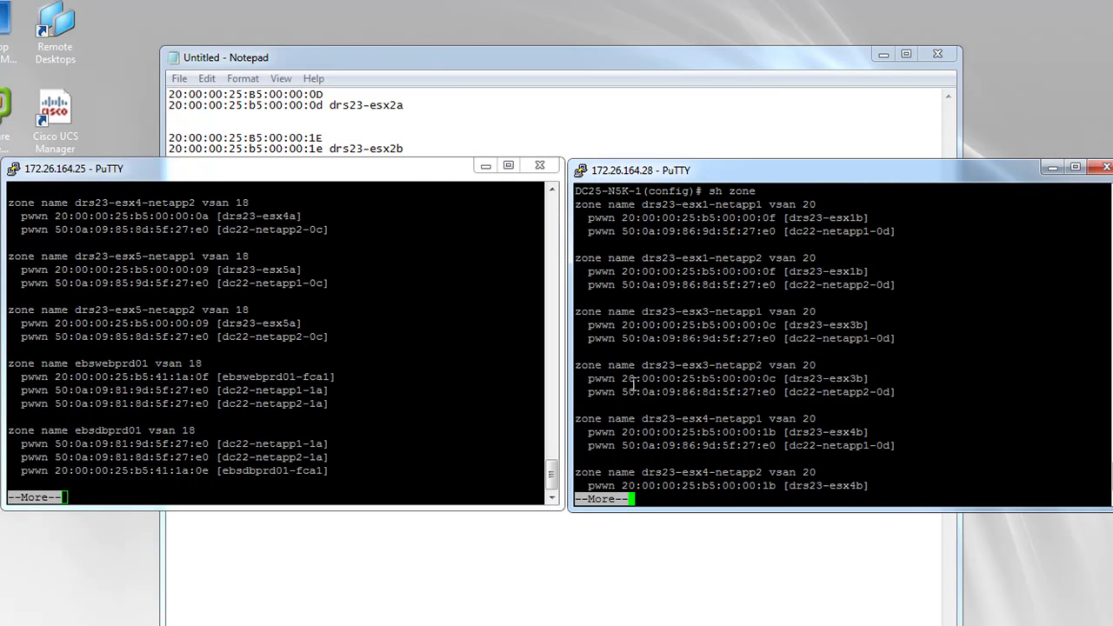
key("space")
left_click(407, 398)
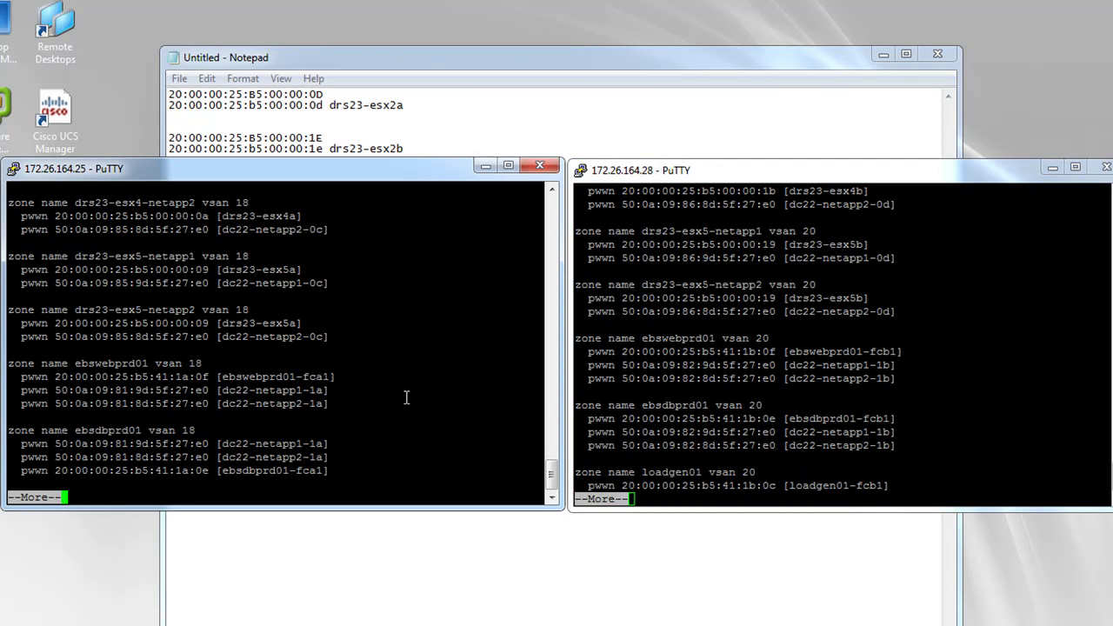
key("space")
left_click(703, 418)
key("space")
left_click(422, 398)
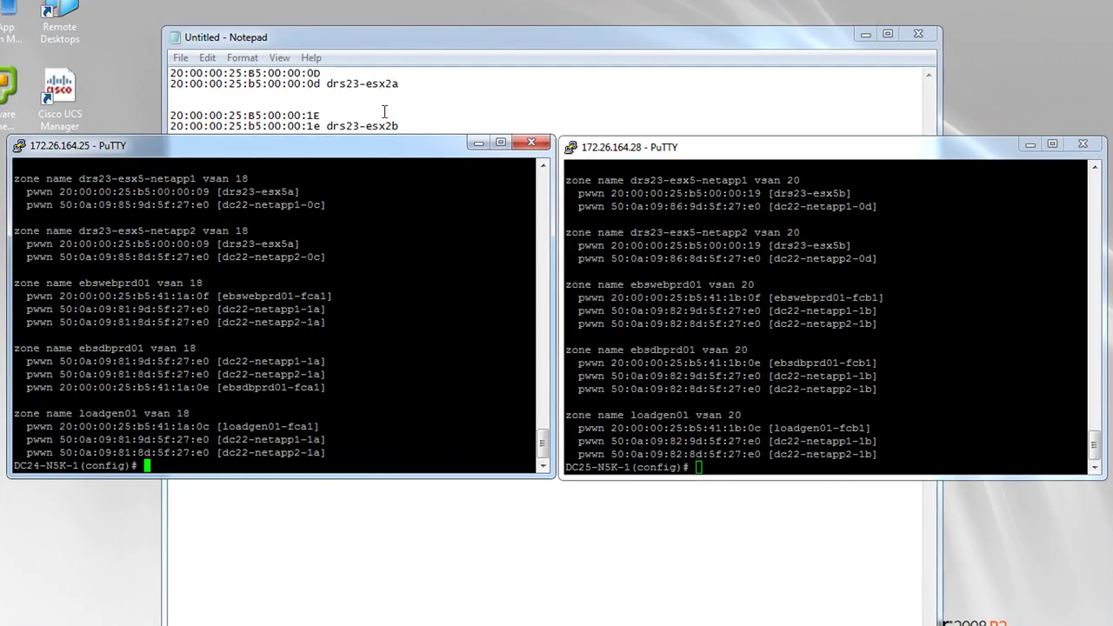
Copy the 'zone name drs23-esx2-netapp1 vsan 18' line from the notes onto DC24-N5K-1's prompt
left_click(384, 111)
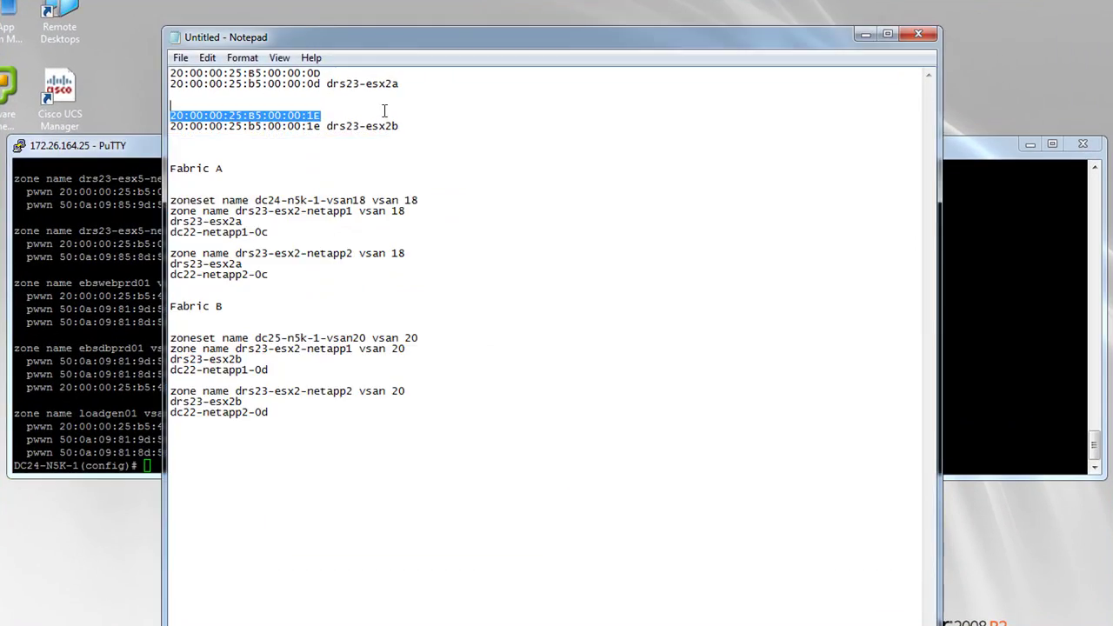
left_click_drag(407, 210, 172, 211)
right_click(174, 211)
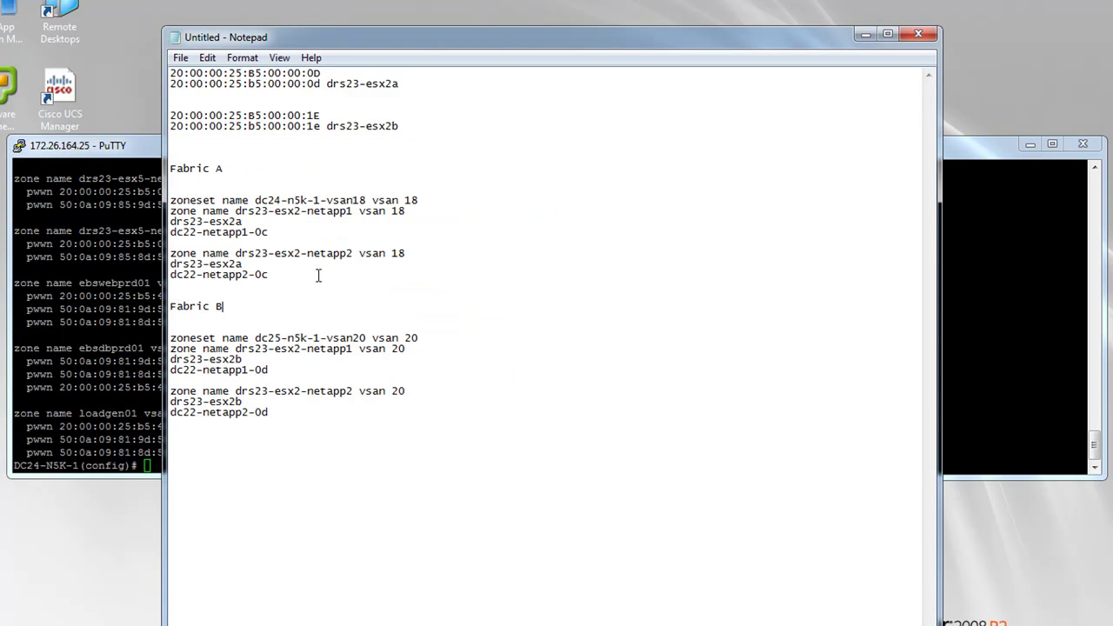
left_click_drag(406, 210, 172, 211)
right_click(189, 211)
left_click(231, 264)
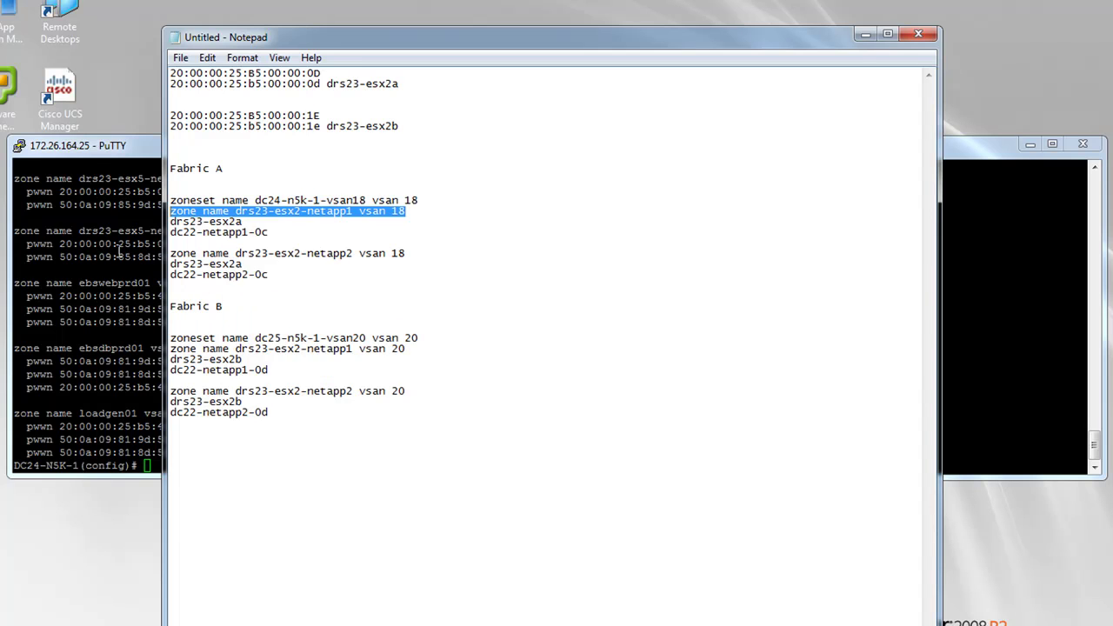
left_click(139, 269)
right_click(184, 271)
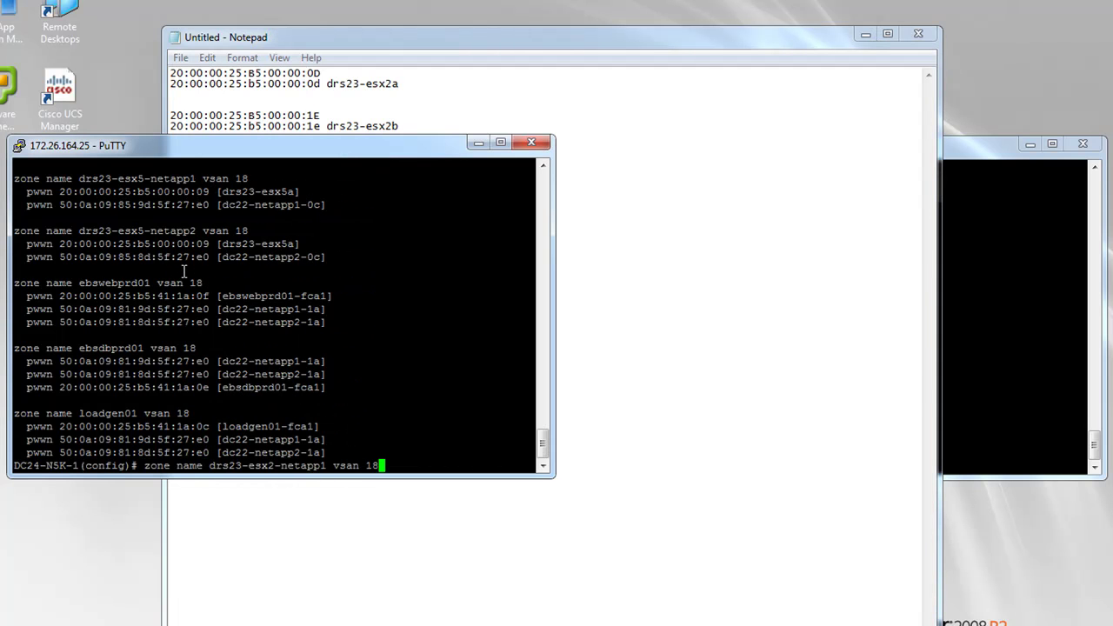
Create zone drs23-esx2-netapp1 with device-alias members drs23-esx2a and dc22-netapp1-0c
key("Return")
type("member device-alias ")
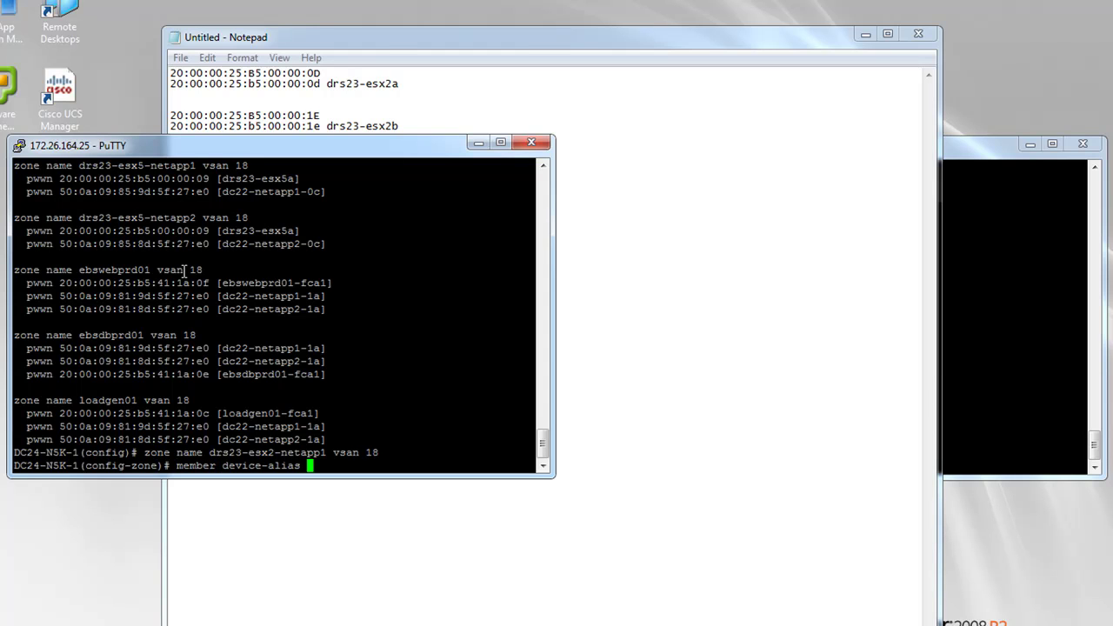
type("drs23-esx2a")
key("Return")
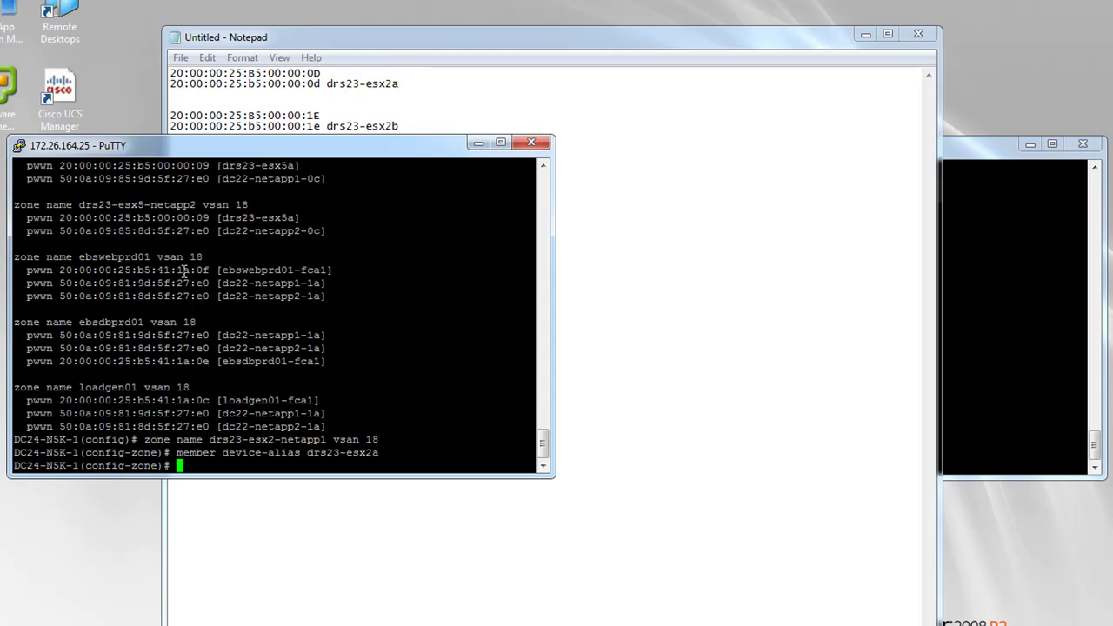
type("member device-alias ")
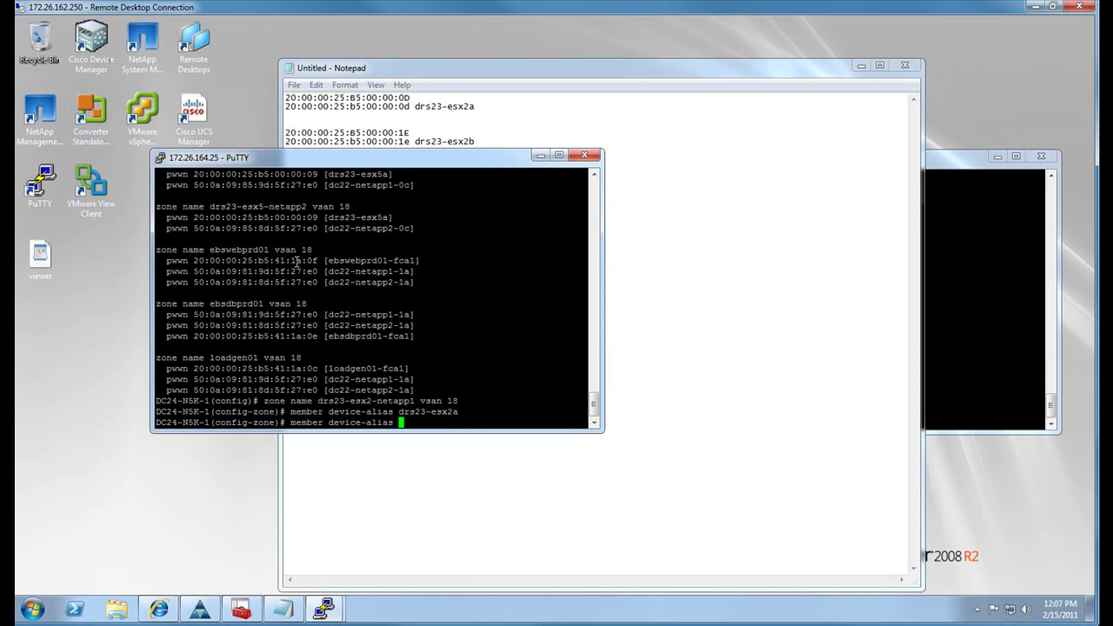
type("dc22-netapp1-0c")
key("Return")
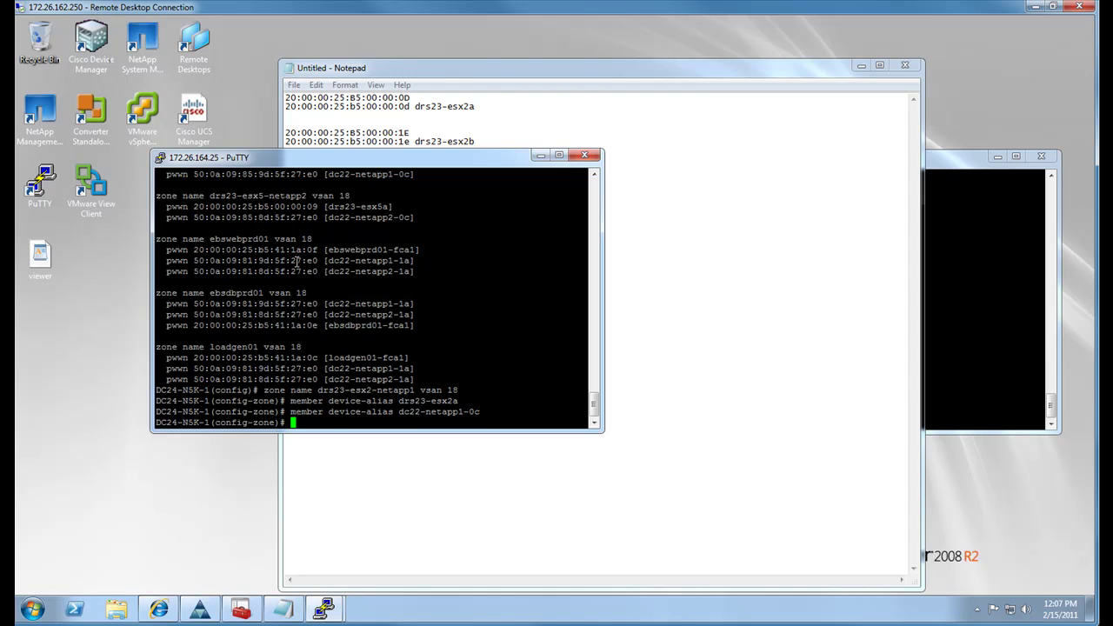
Show zone drs23-esx2-netapp1 to verify its members, then exit zone configuration
type("sh")
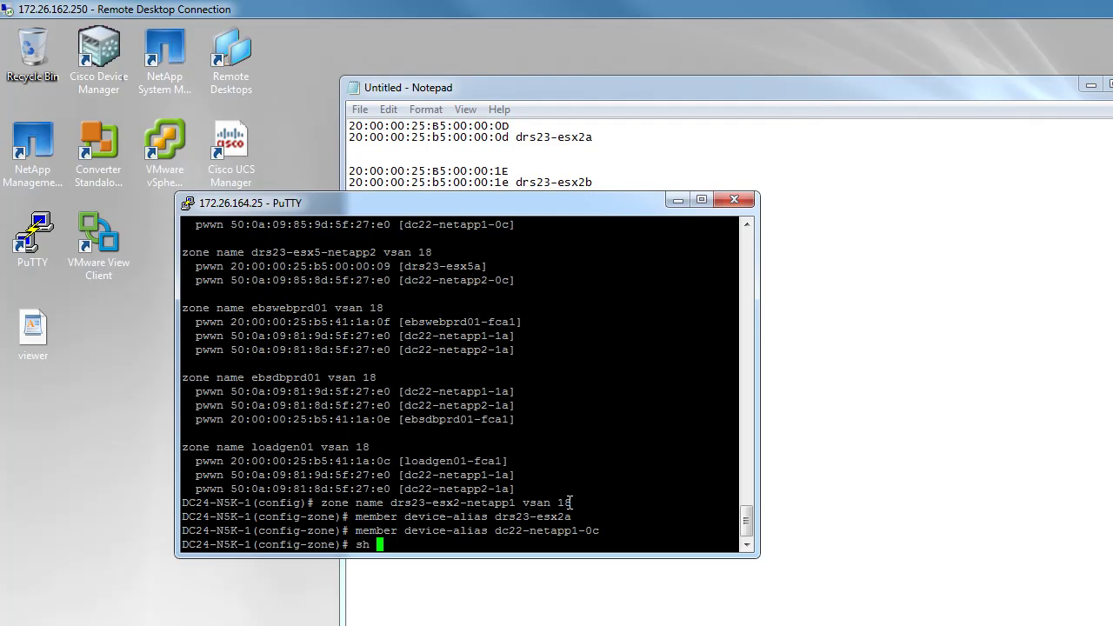
left_click_drag(573, 503, 324, 506)
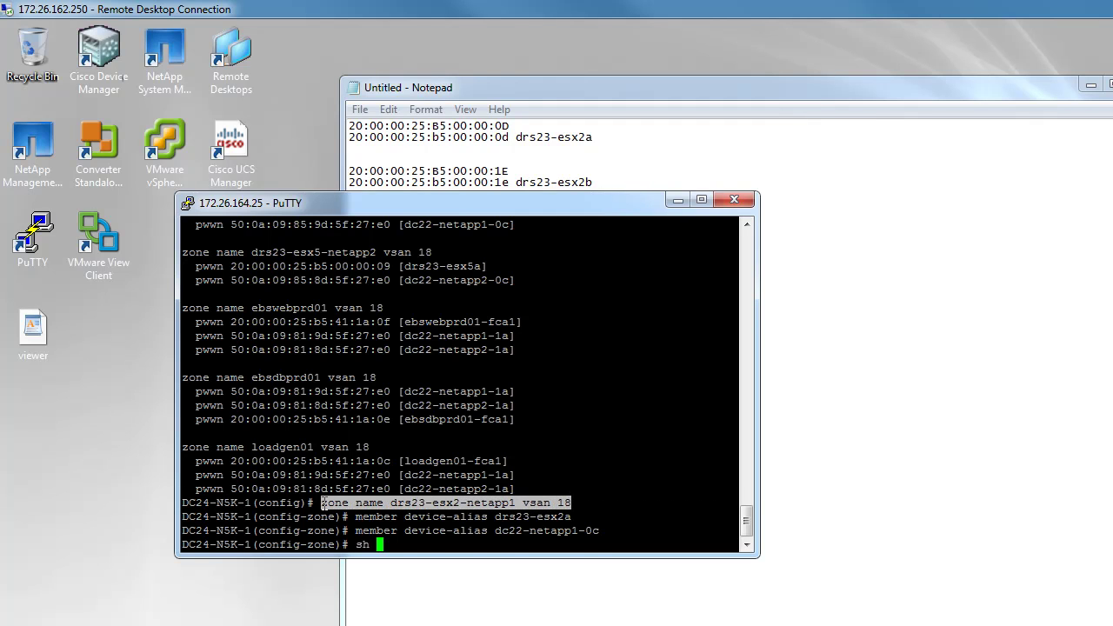
right_click(323, 506)
key("Return")
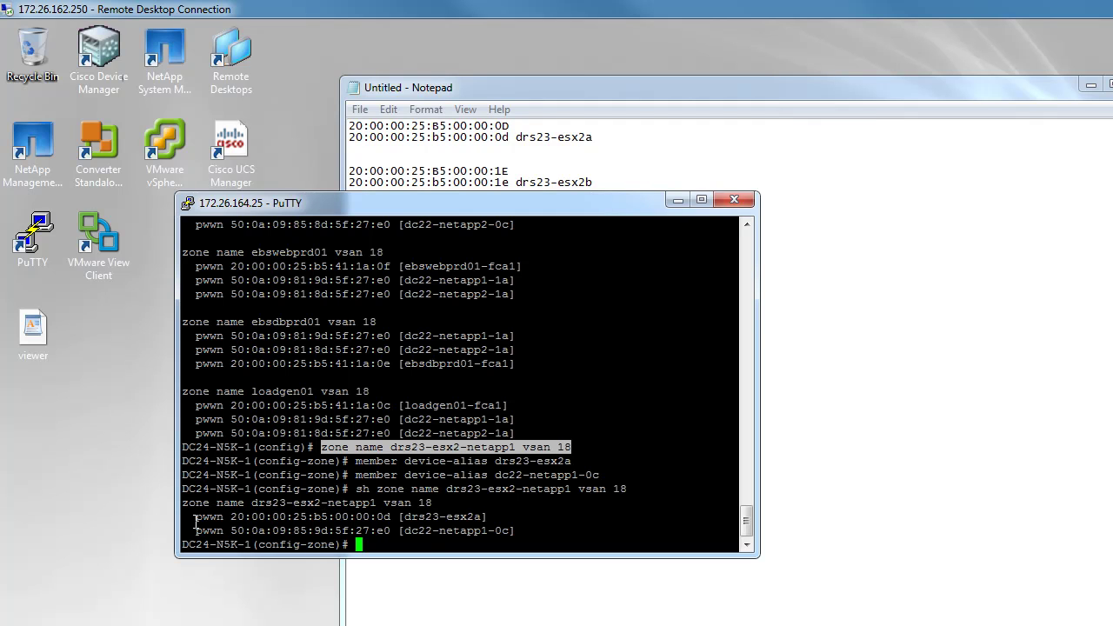
left_click(432, 543)
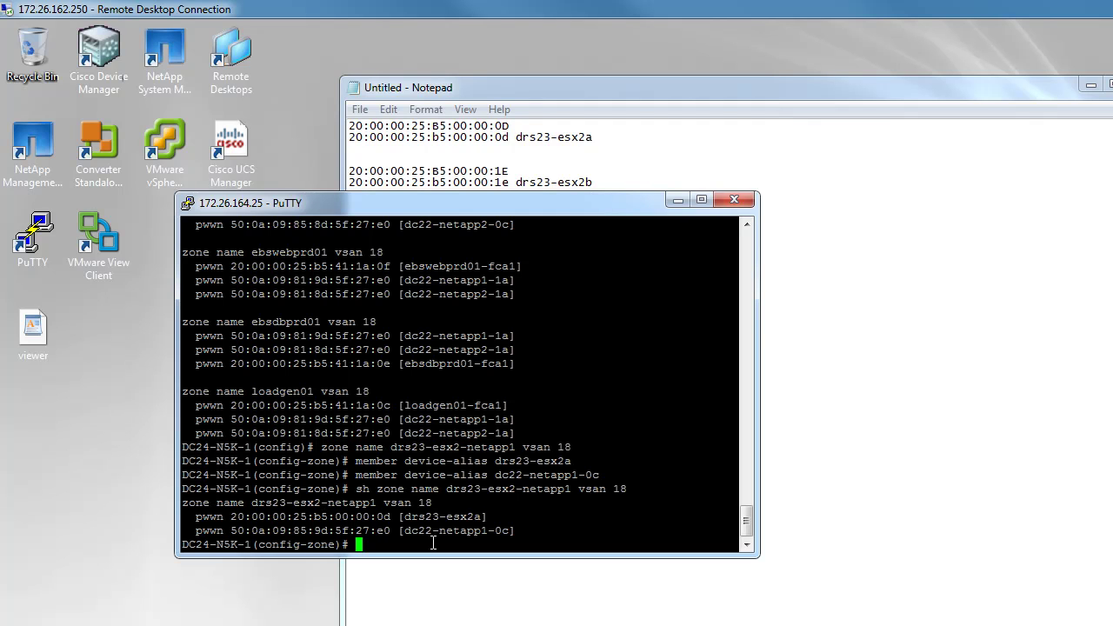
type("exit")
key("Return")
left_click(619, 169)
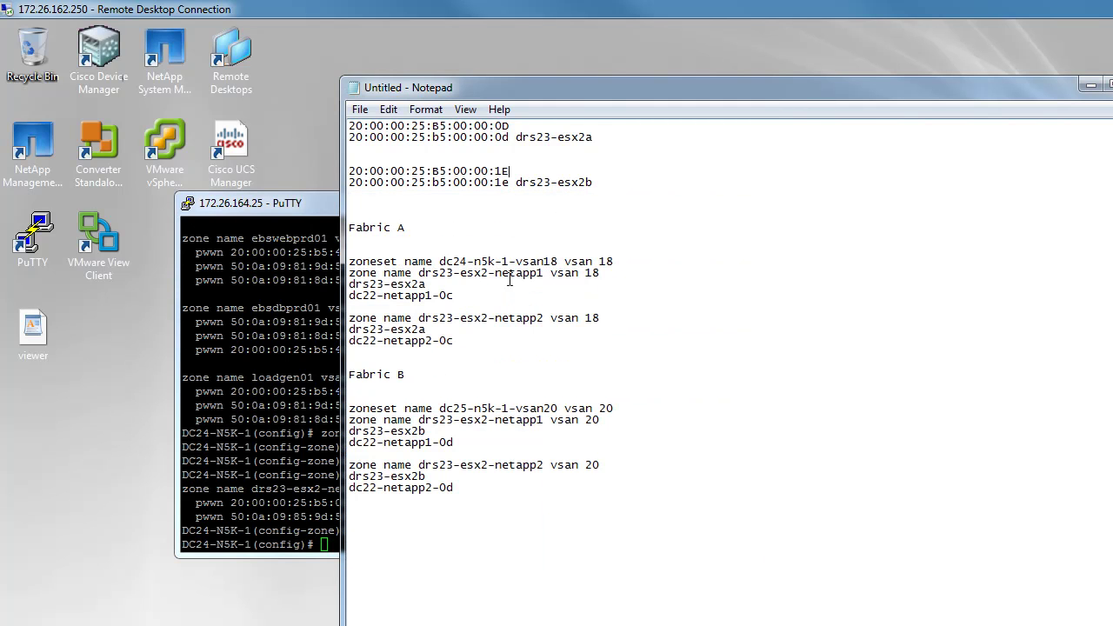
Paste and run the zone drs23-esx2-netapp2 vsan 18 definition from the notes on DC24-N5K-1
left_click_drag(598, 318, 349, 319)
right_click(358, 320)
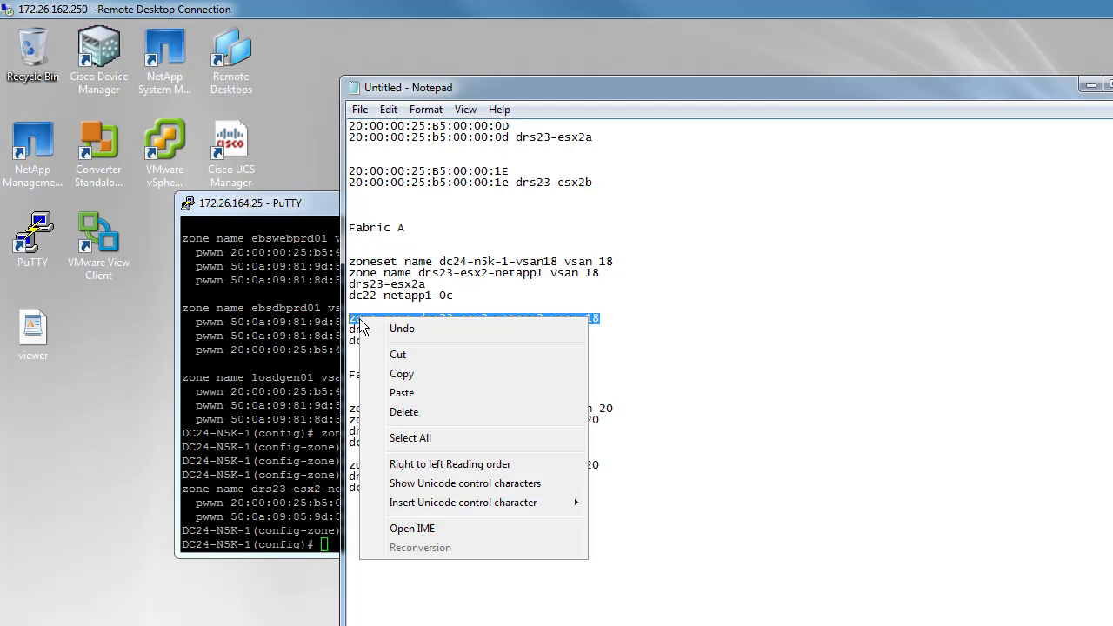
left_click(402, 373)
left_click(324, 377)
right_click(323, 377)
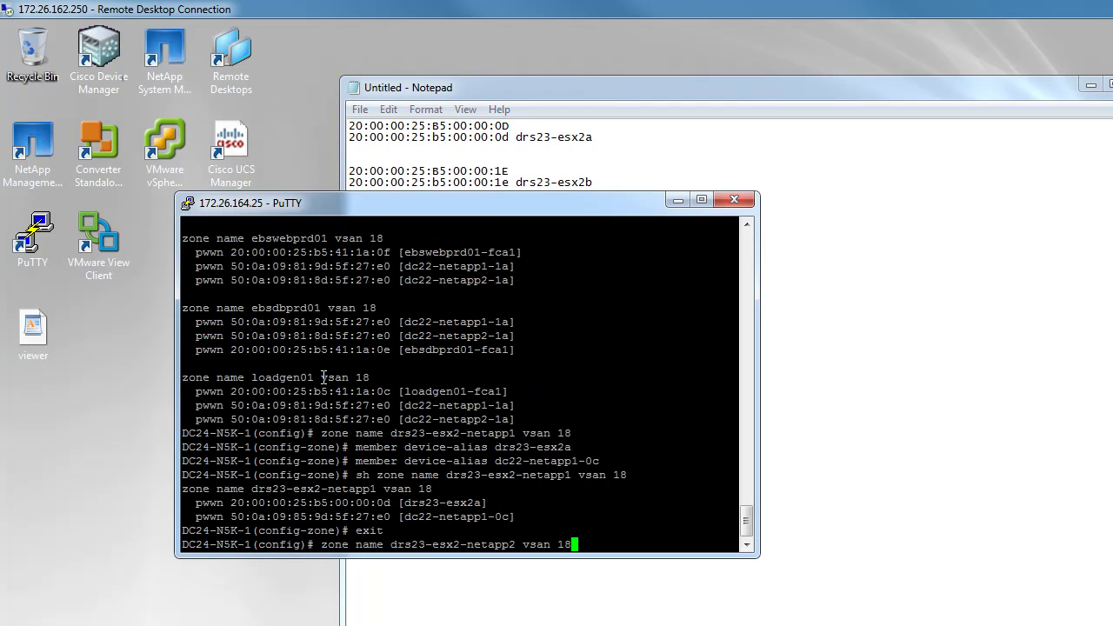
key("Return")
Exit zone configuration on DC24-N5K-1, back to config mode
left_click(783, 439)
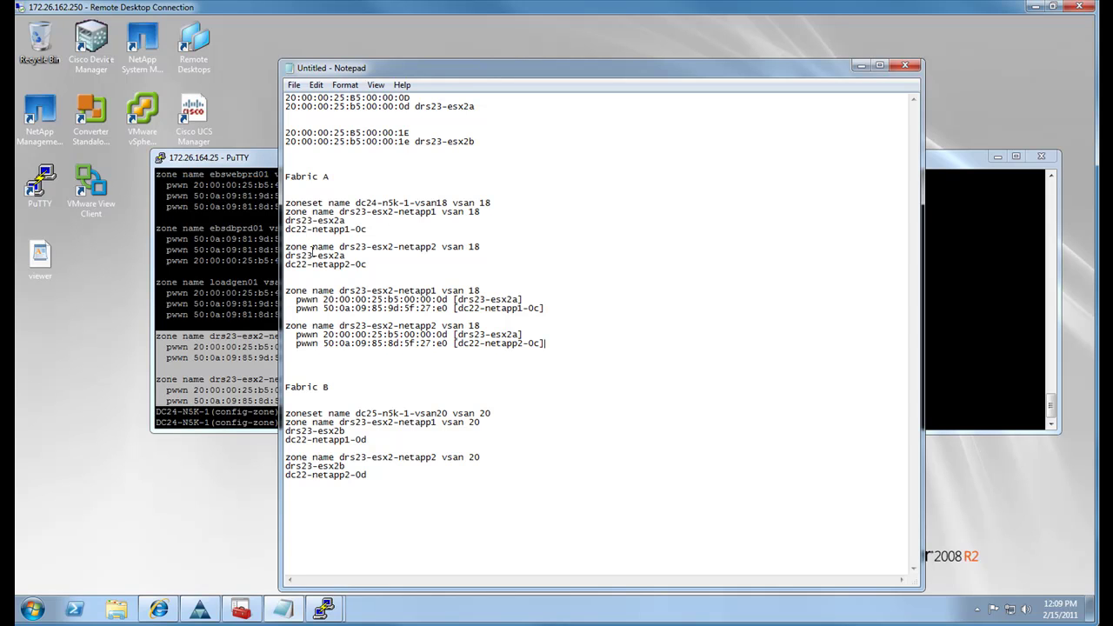
left_click(210, 300)
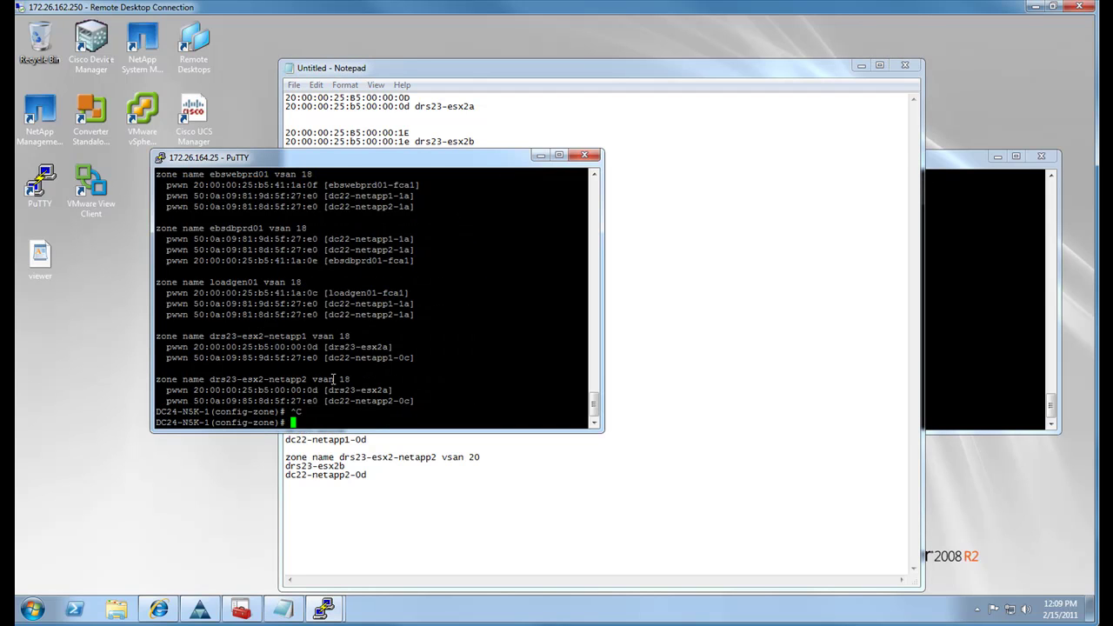
type("exit")
key("Return")
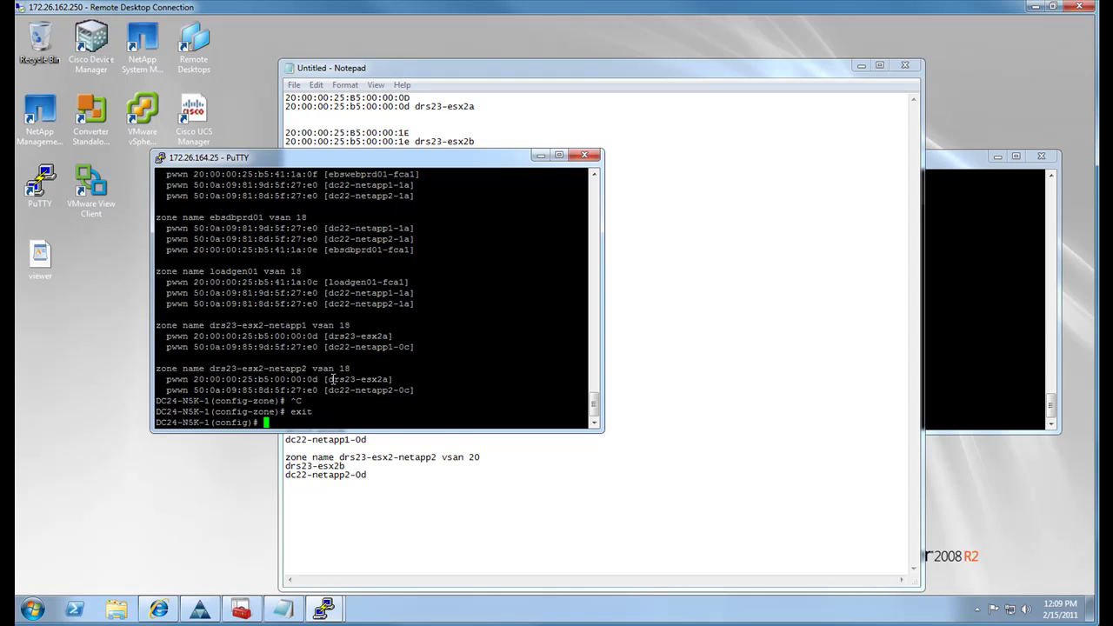
left_click(940, 335)
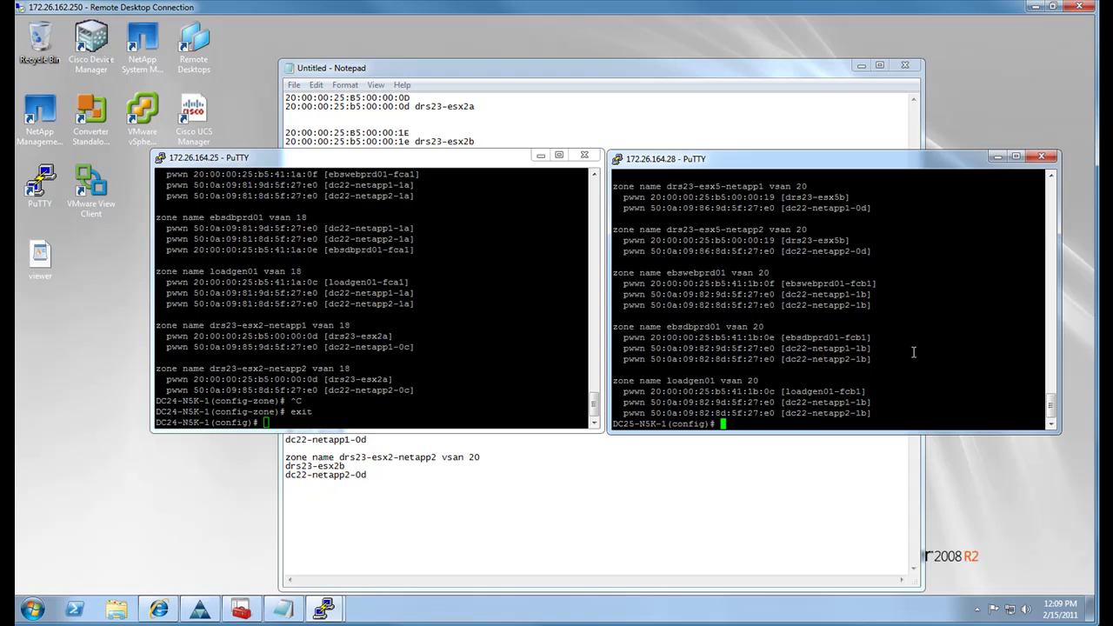
Page through DC25-N5K-1's zone list to show the drs23-esx2 zones on VSAN 20
left_click(487, 505)
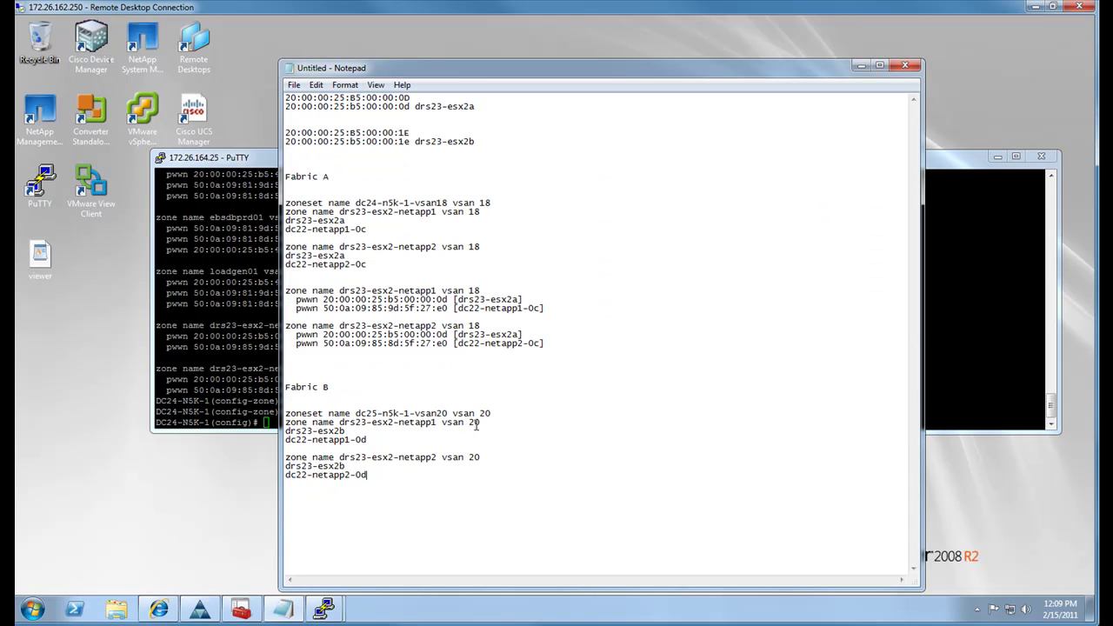
left_click_drag(479, 422, 285, 423)
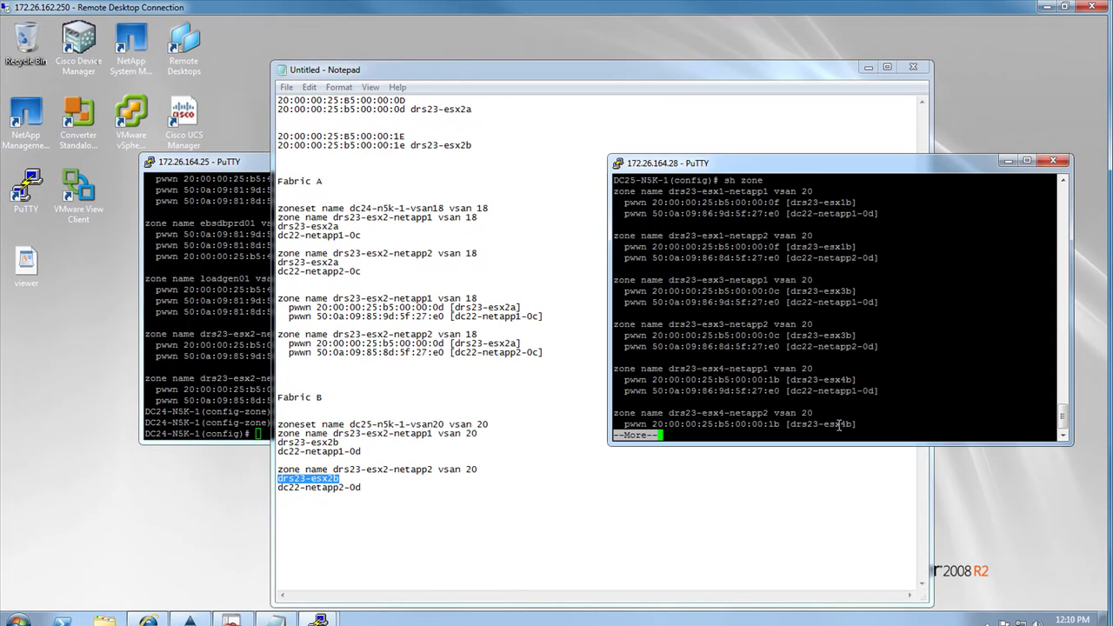
key("Return")
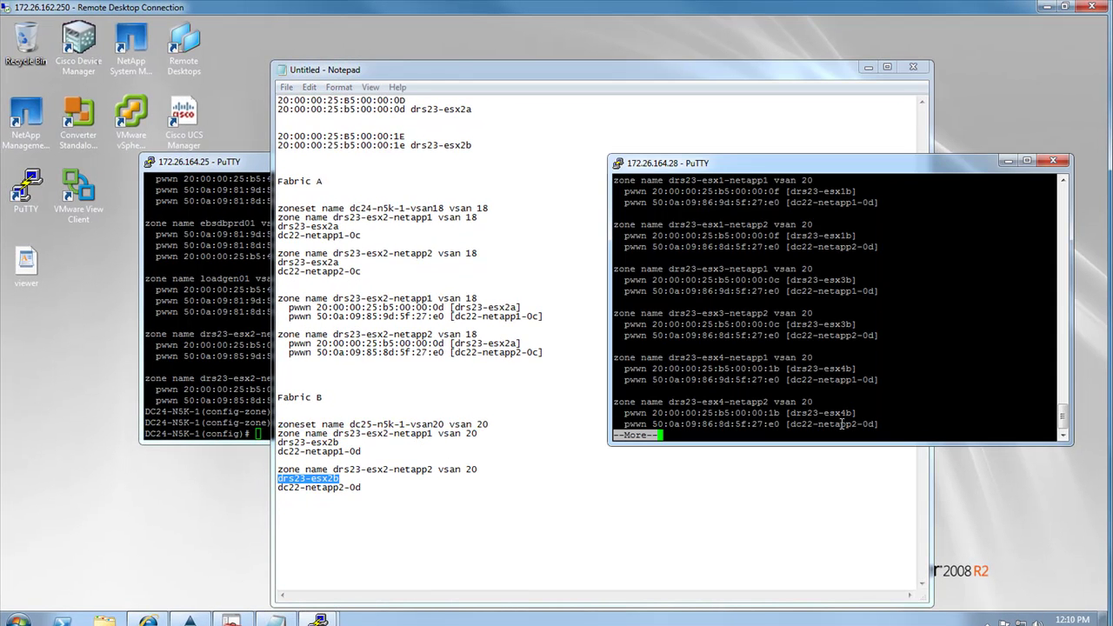
key("space")
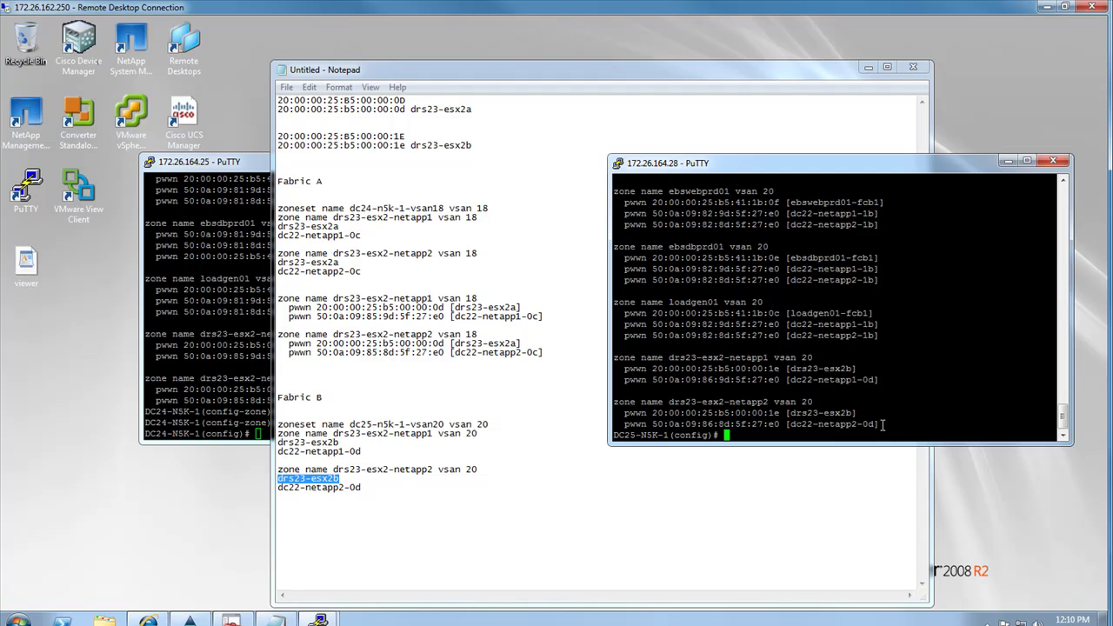
Copy the two drs23-esx2 zone blocks onto a new line at the end of the notes
left_click_drag(628, 357, 879, 423)
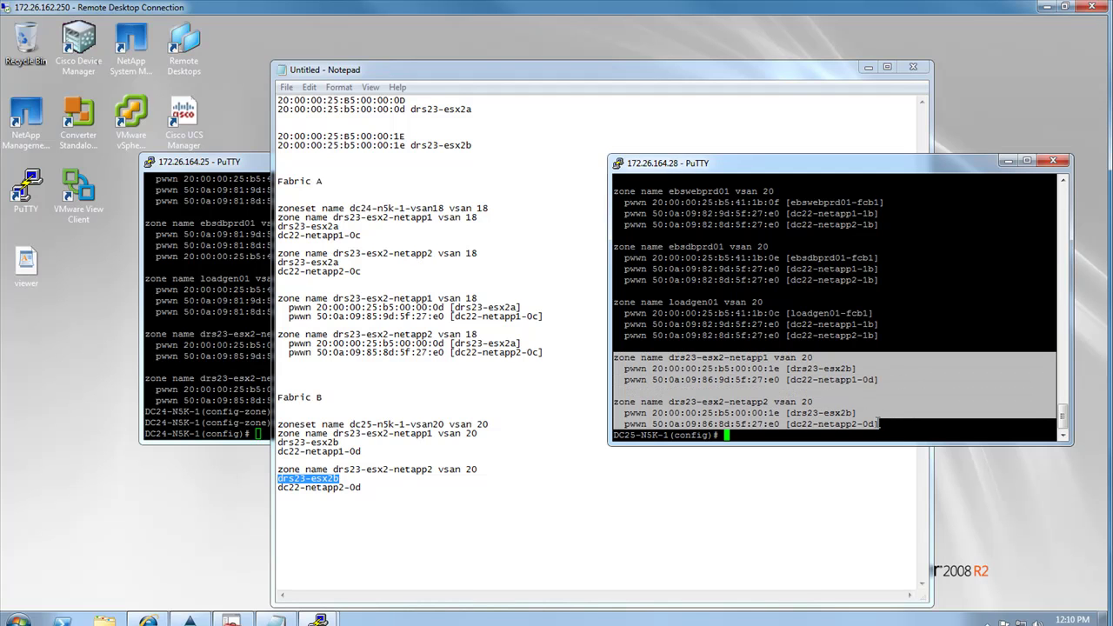
left_click(415, 491)
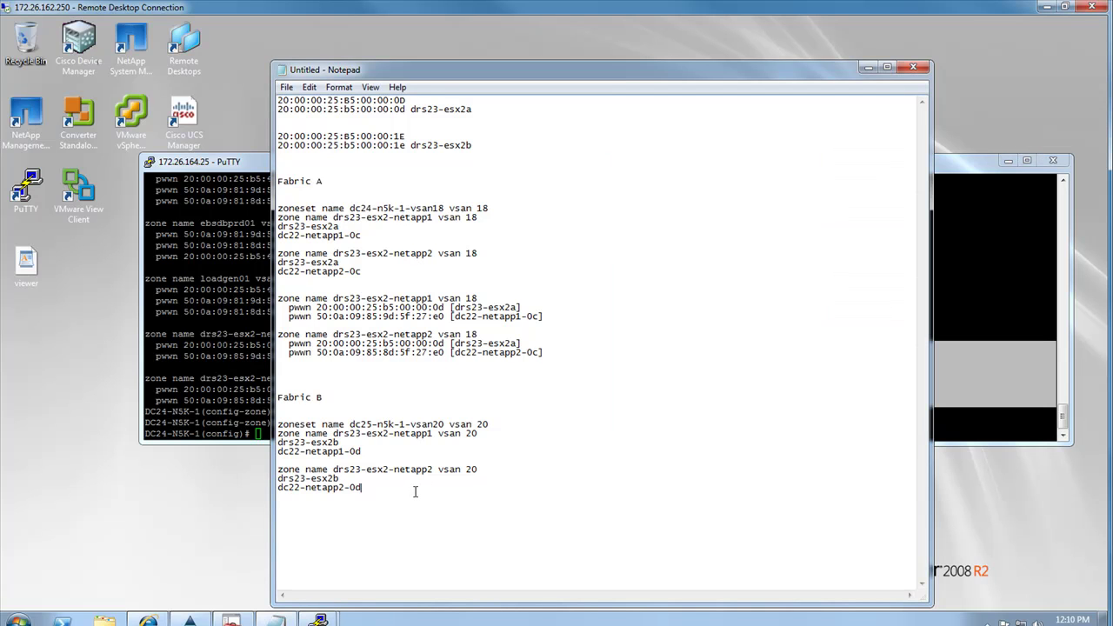
key("Return")
key("Return")
key("ctrl+v")
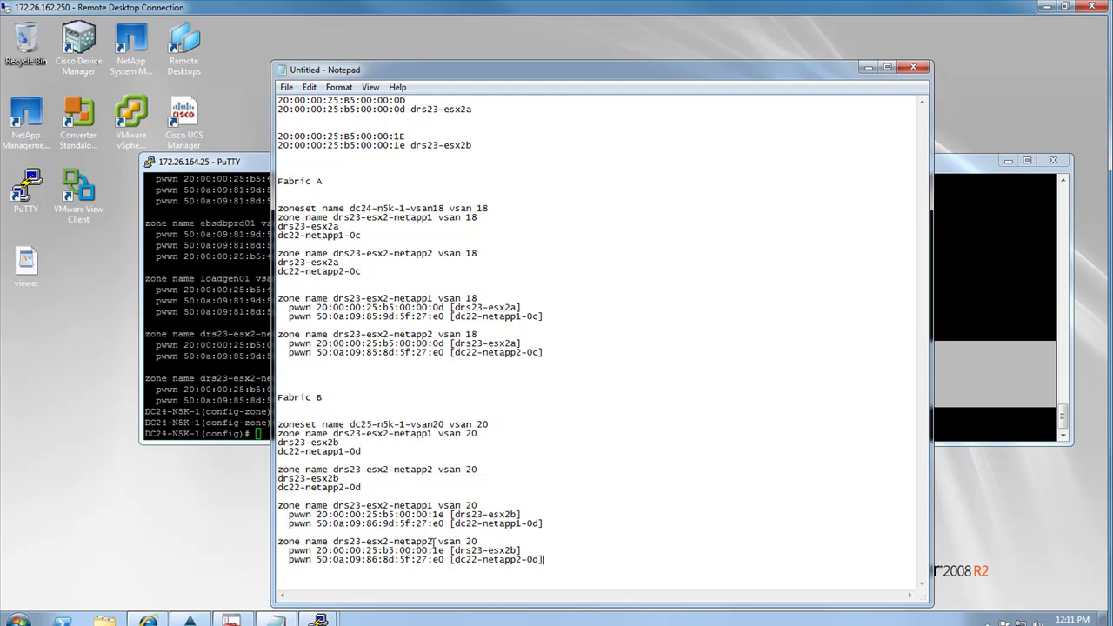
left_click(962, 157)
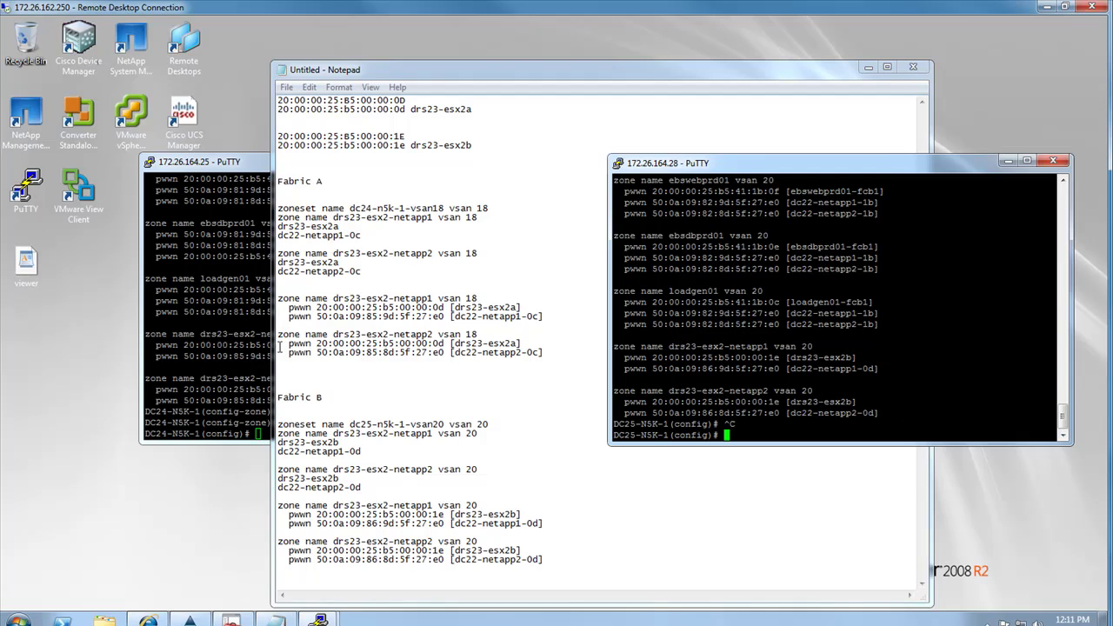
left_click(261, 365)
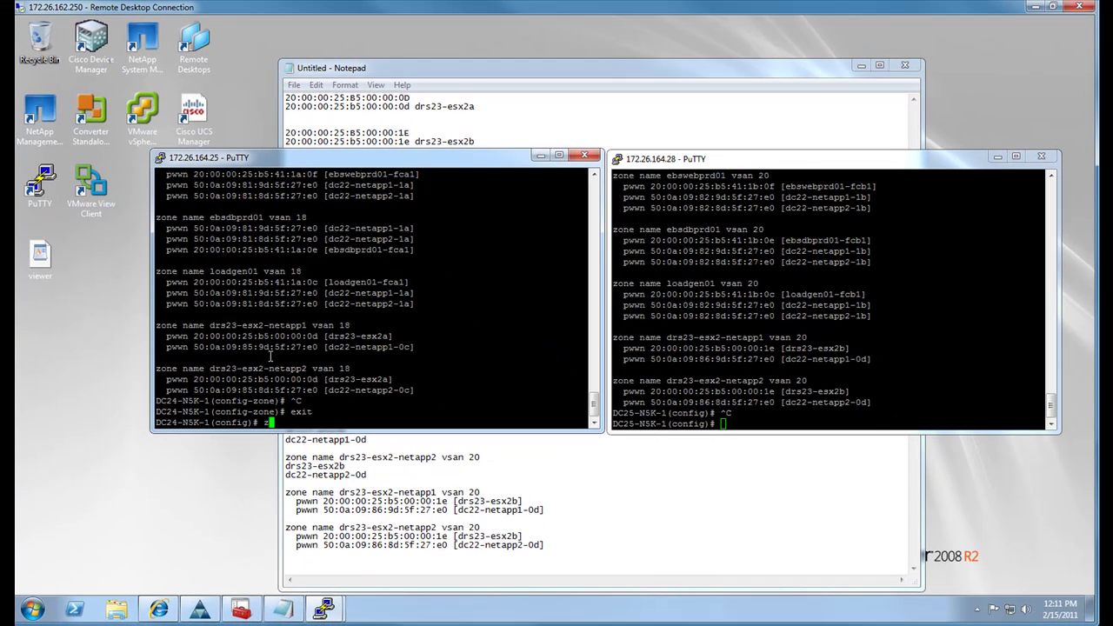
Enter configuration of zoneset dc24-n5k-1-vsan18 vsan 18 on DC24-N5K-1
type("zoneset name")
left_click(462, 108)
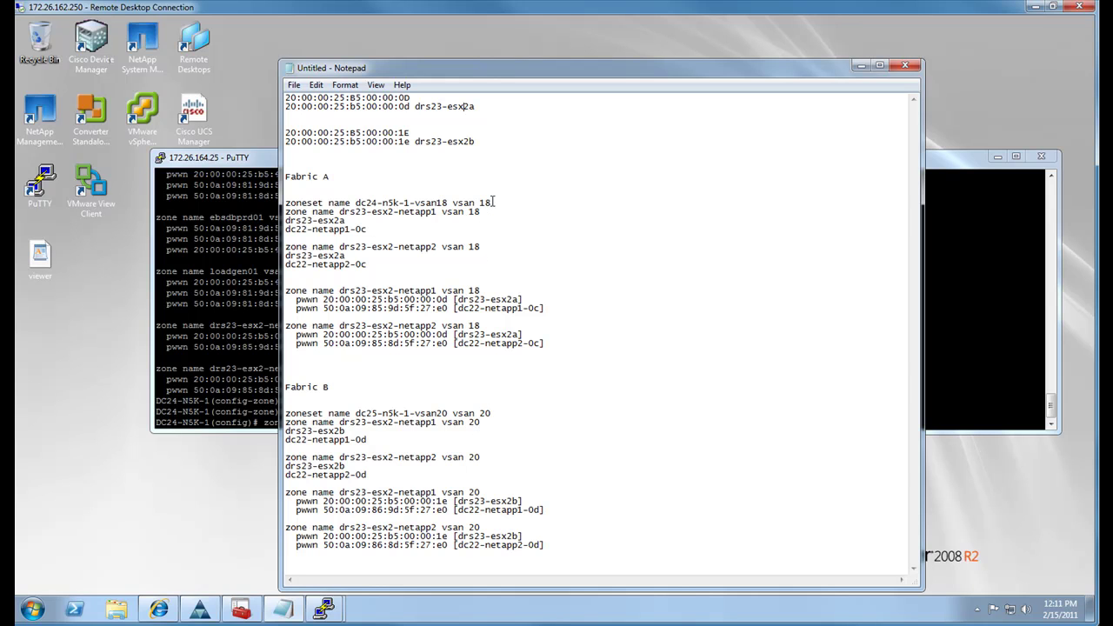
left_click_drag(492, 203, 356, 201)
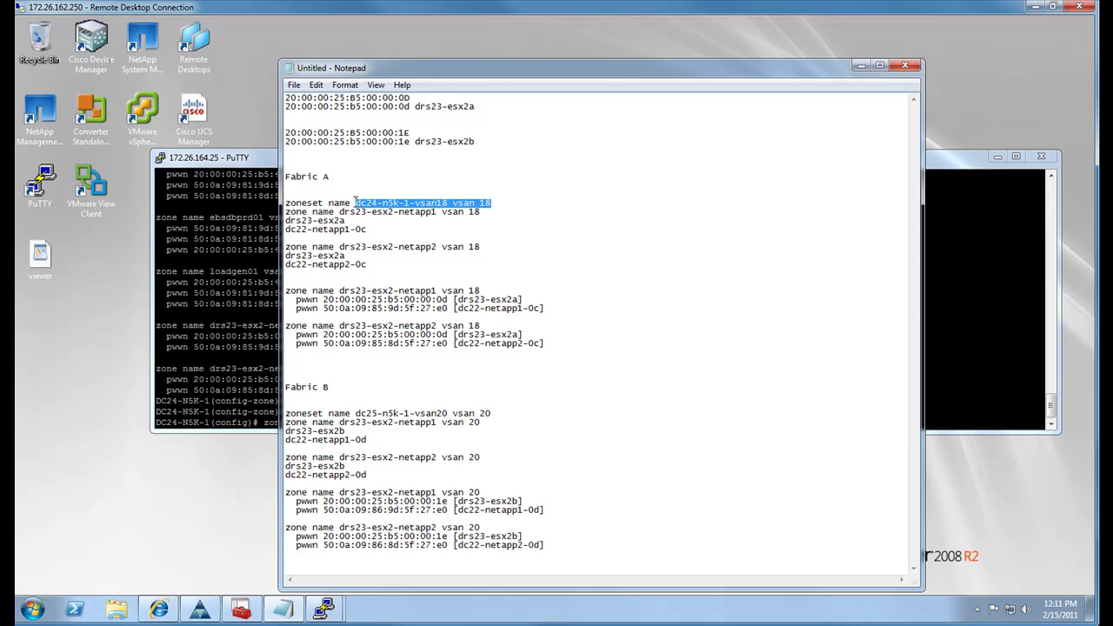
right_click(356, 202)
left_click(382, 249)
left_click(222, 261)
right_click(382, 328)
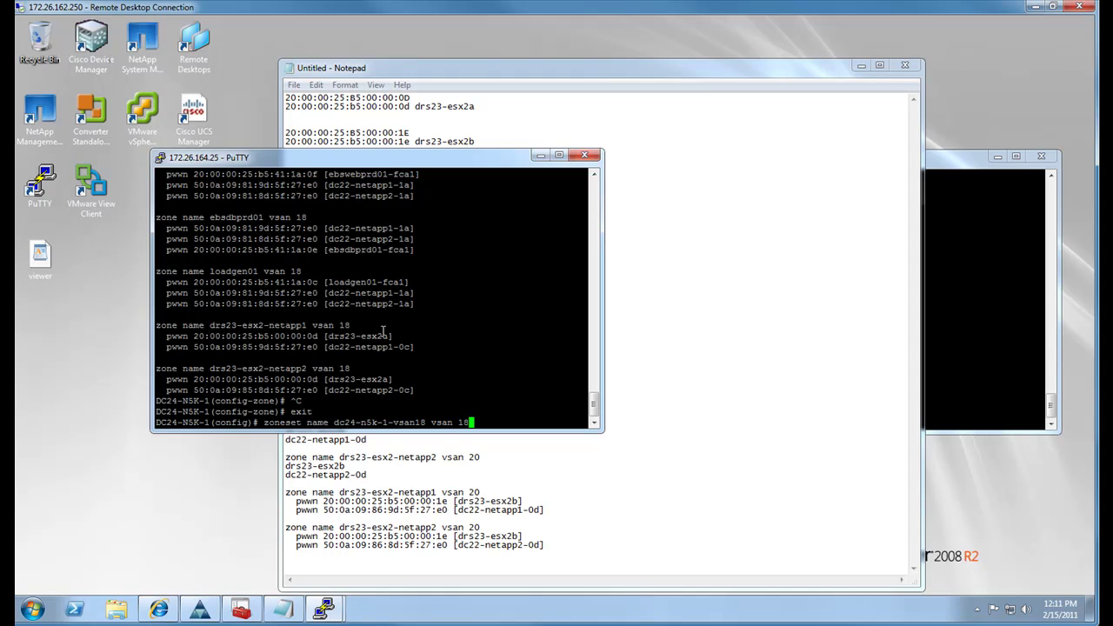
key("Return")
Add zones drs23-esx2-netapp1 and drs23-esx2-netapp2 as zoneset members
type("m")
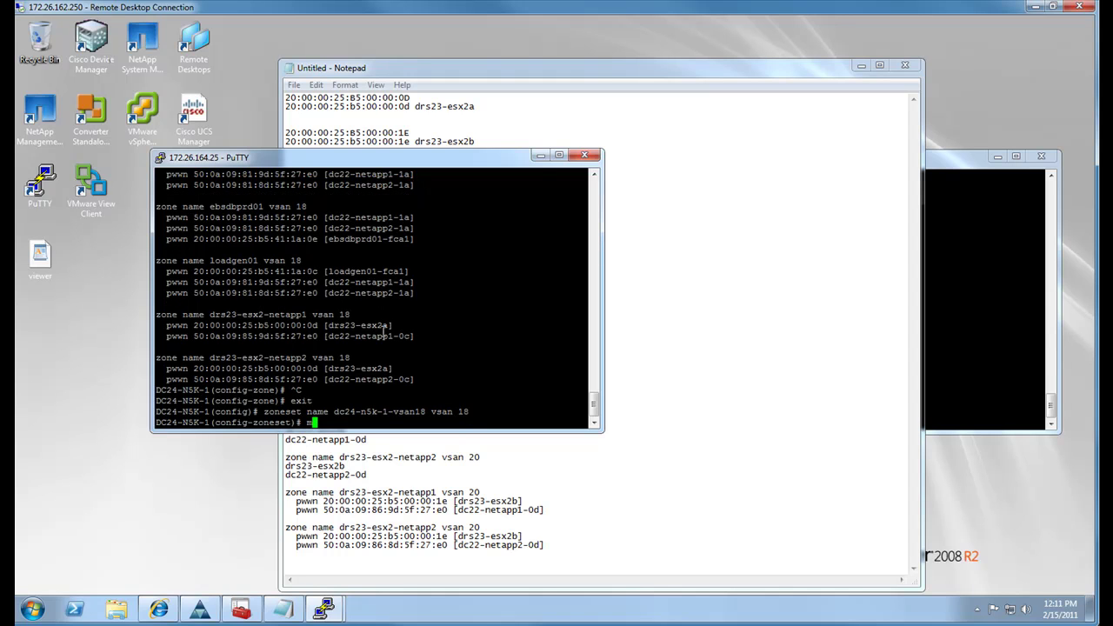
type("ember")
left_click(713, 369)
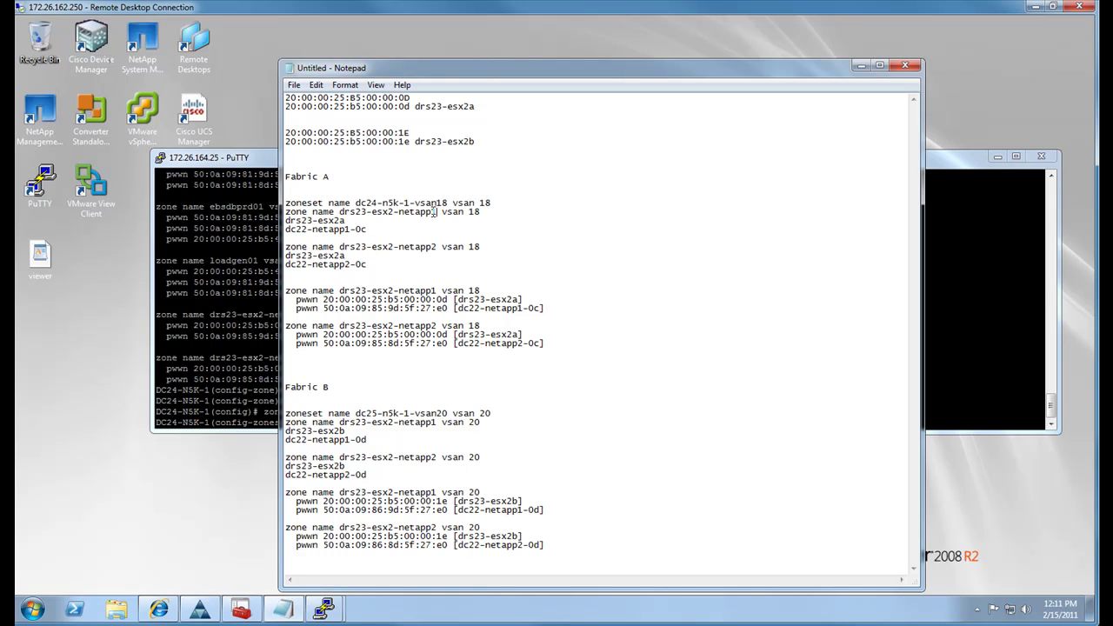
left_click_drag(432, 211, 345, 212)
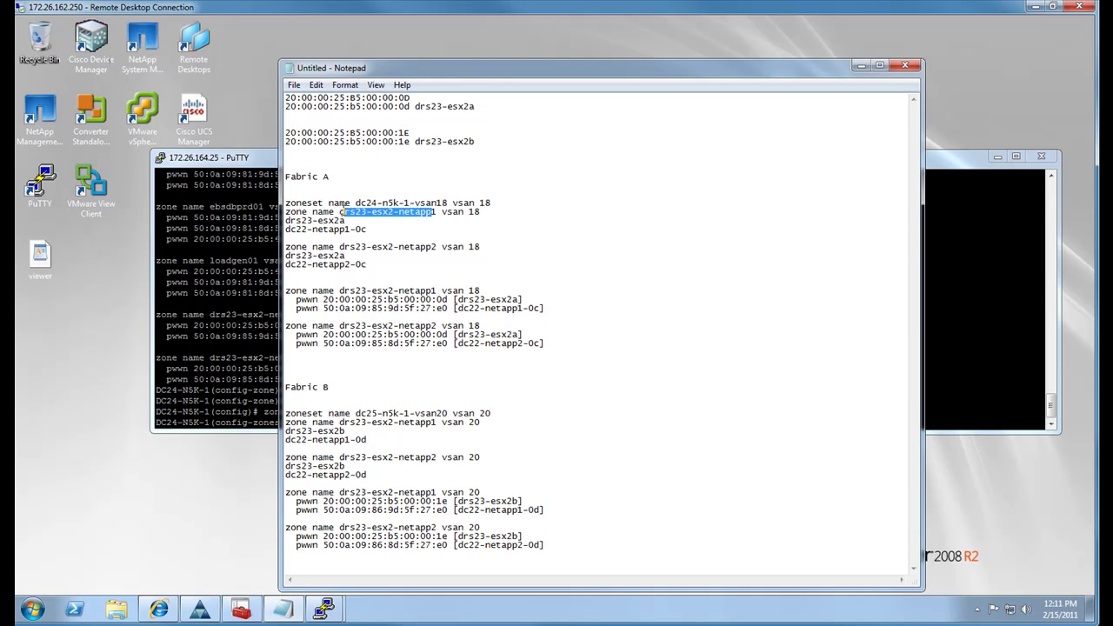
left_click_drag(439, 211, 339, 211)
left_click(213, 302)
right_click(310, 335)
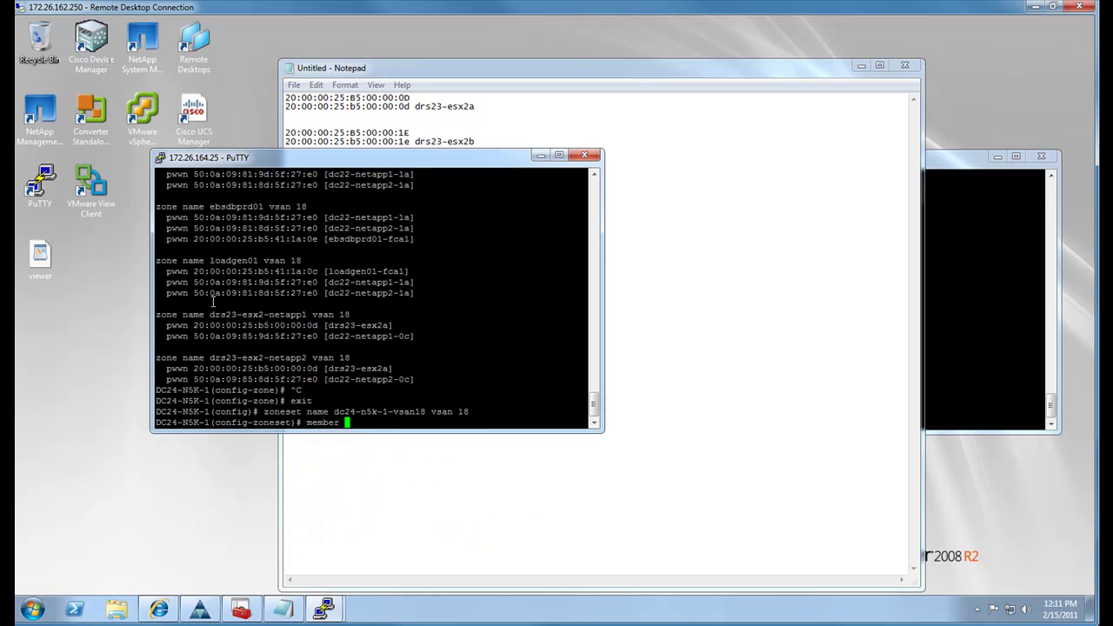
key("Return")
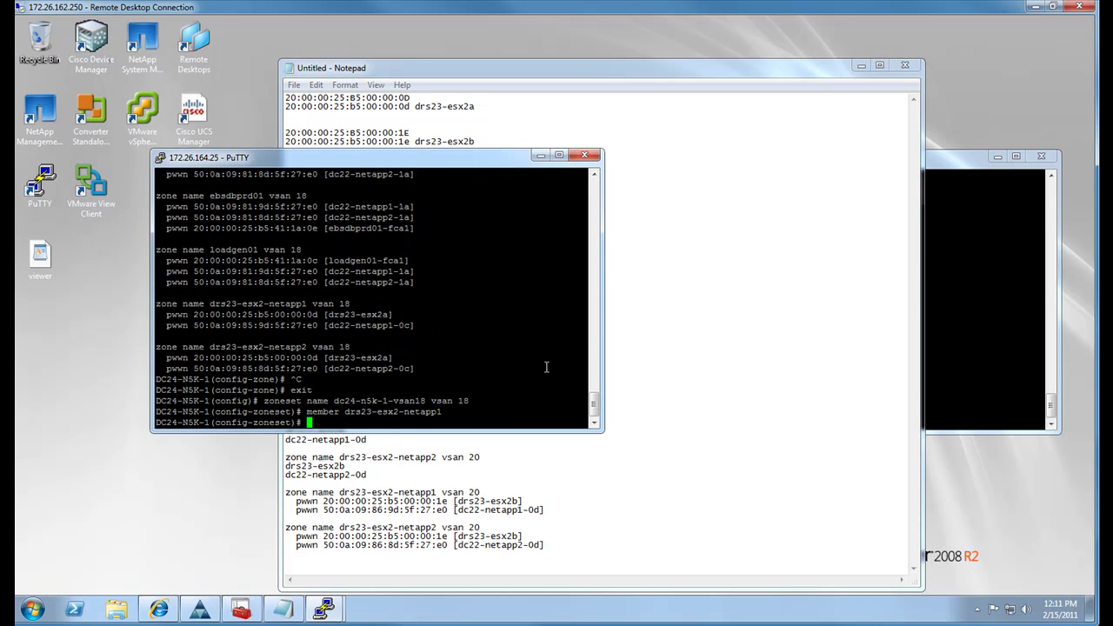
left_click(676, 346)
left_click(257, 288)
key("Up")
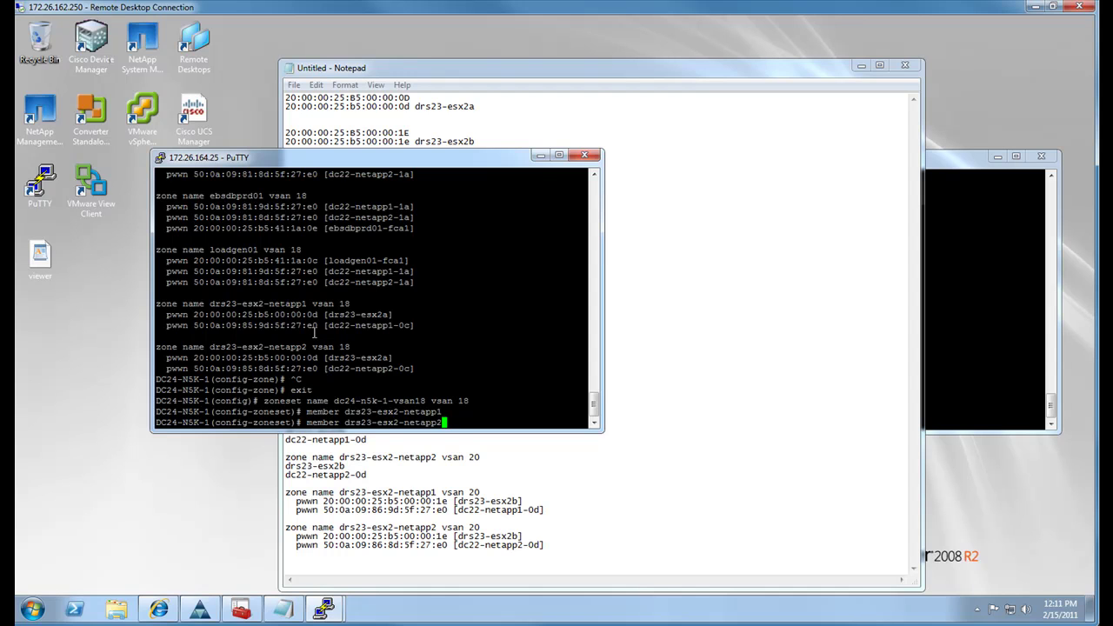
type("2")
key("Return")
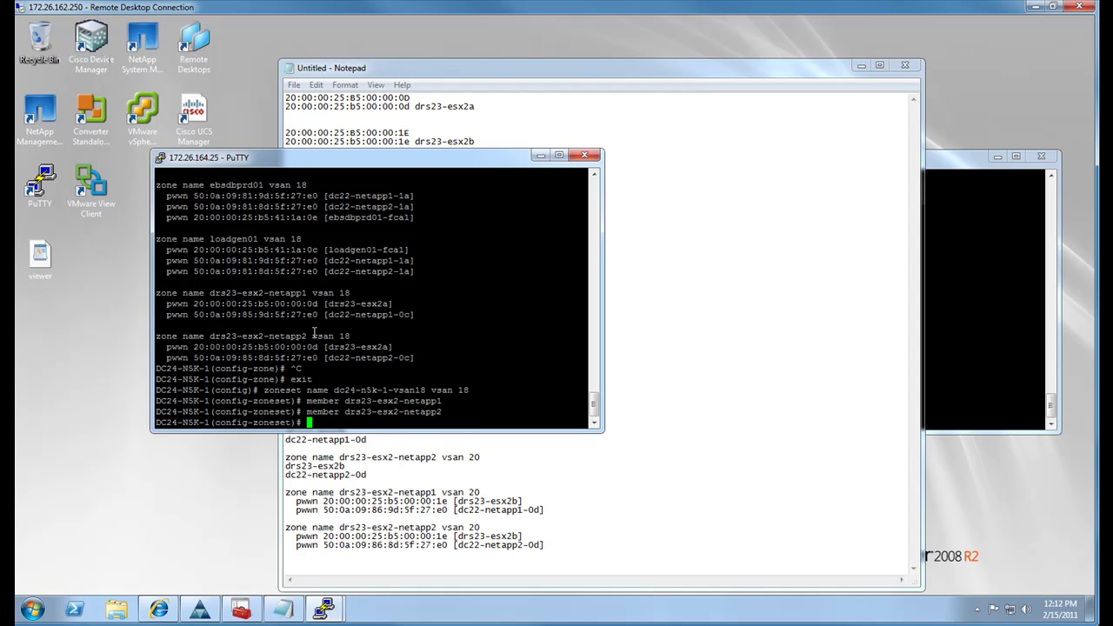
Exit zoneset configuration and list the zonesets to confirm both new members
type("exit")
key("Return")
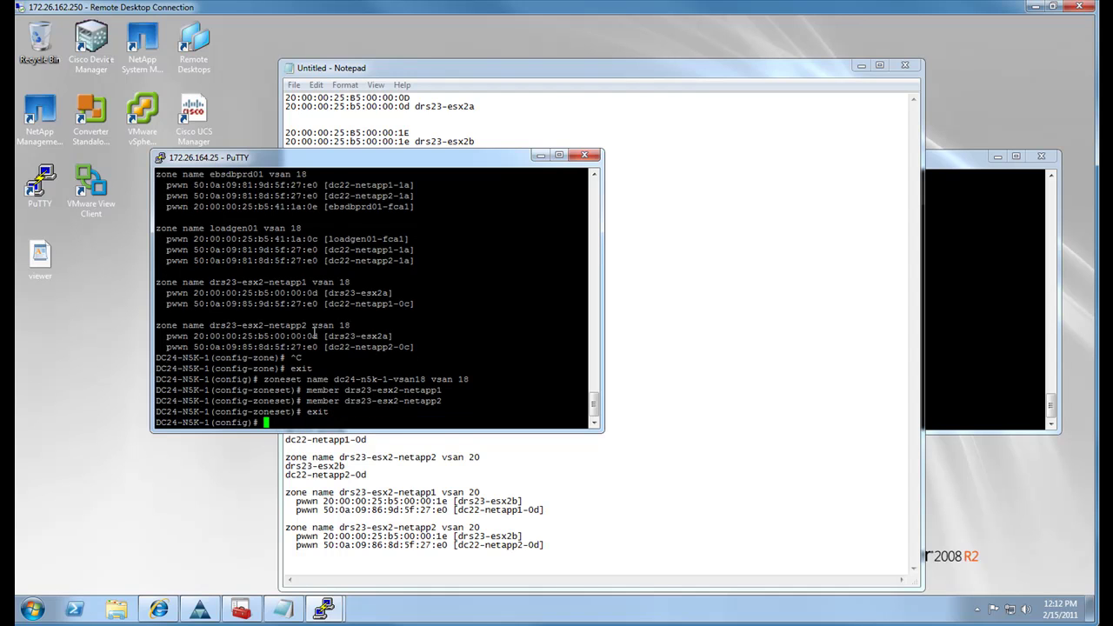
type("sh zoneset")
key("Return")
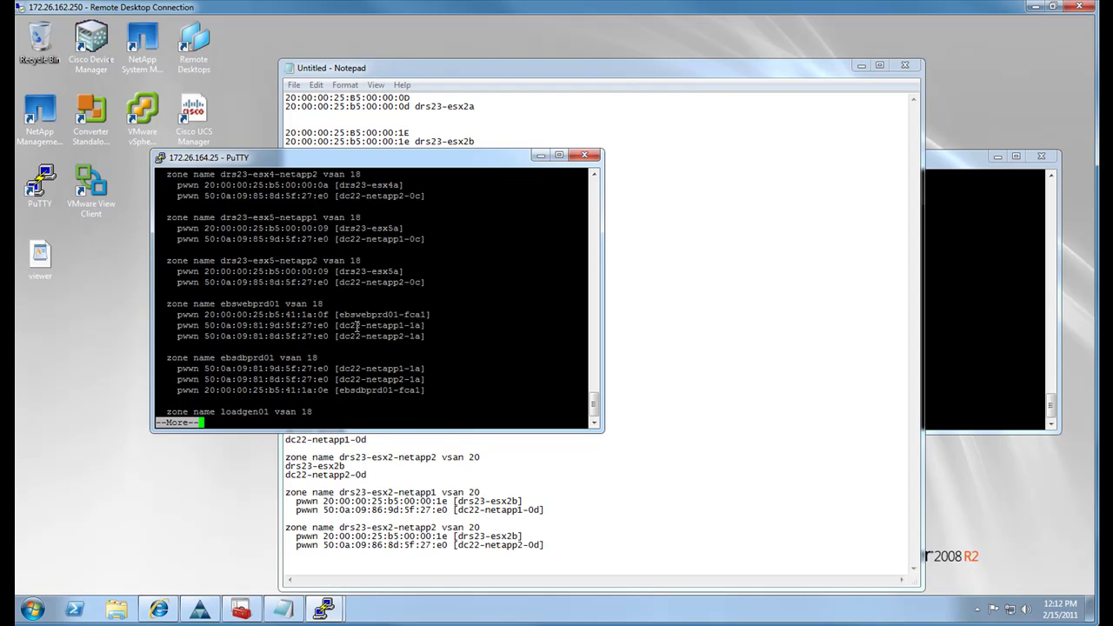
key("space")
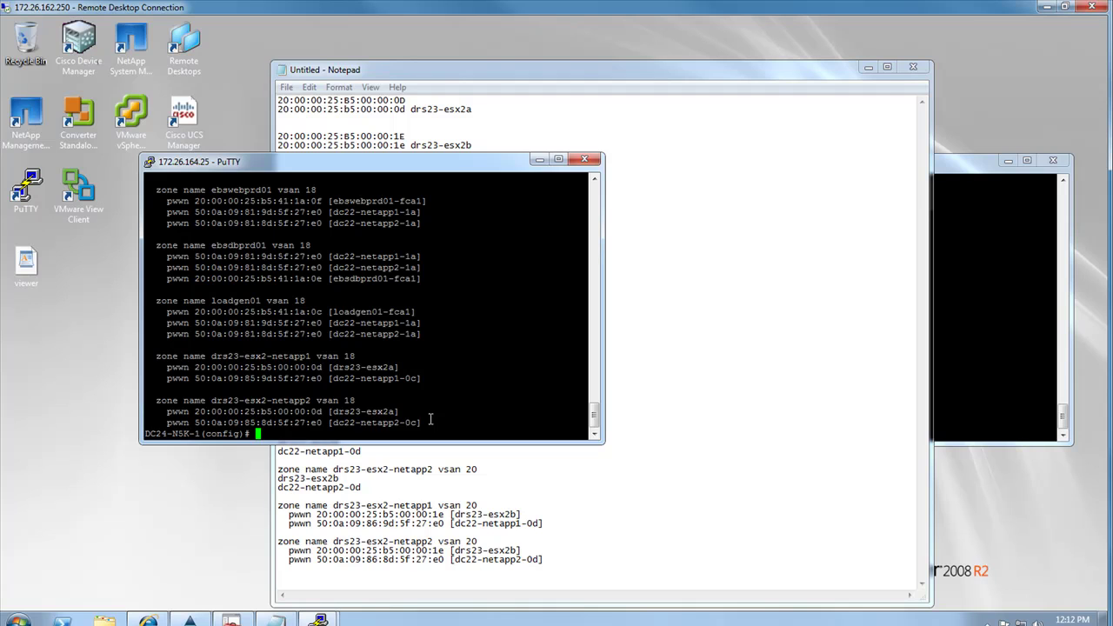
key("Up")
key("Up")
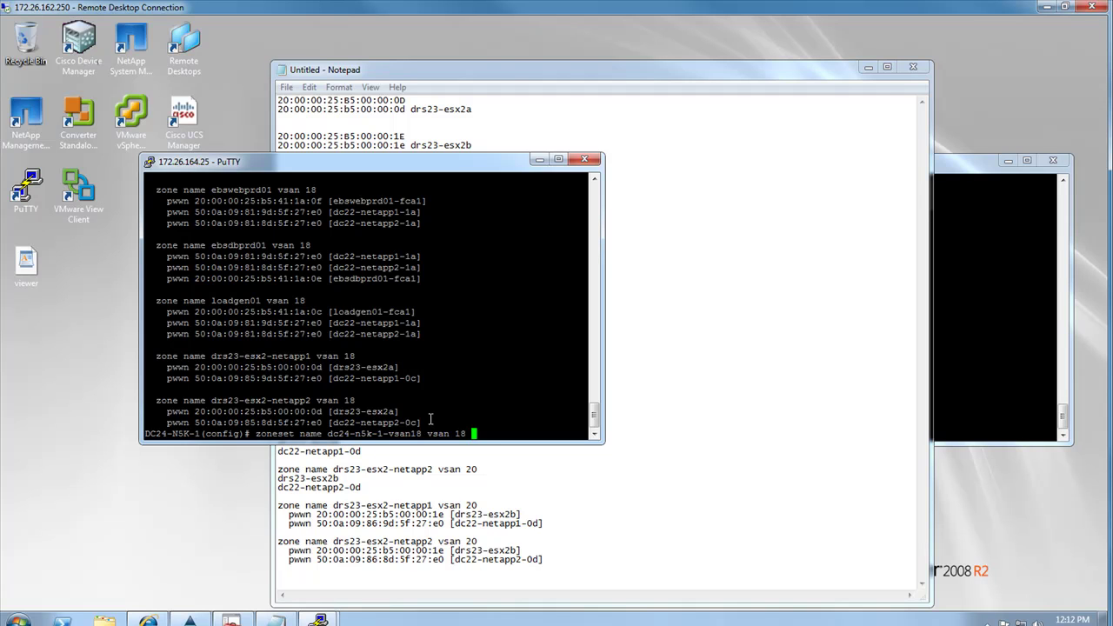
Run 'zoneset activate name dc24-n5k-1-vsan18 vsan 18' on DC24-N5K-1
type("a")
key("BackSpace")
key("BackSpace")
key("BackSpace")
key("BackSpace")
key("BackSpace")
key("BackSpace")
key("BackSpace")
key("BackSpace")
key("BackSpace")
key("BackSpace")
key("BackSpace")
key("BackSpace")
key("BackSpace")
key("BackSpace")
key("BackSpace")
key("BackSpace")
key("BackSpace")
key("BackSpace")
key("BackSpace")
key("BackSpace")
key("BackSpace")
type("activate name")
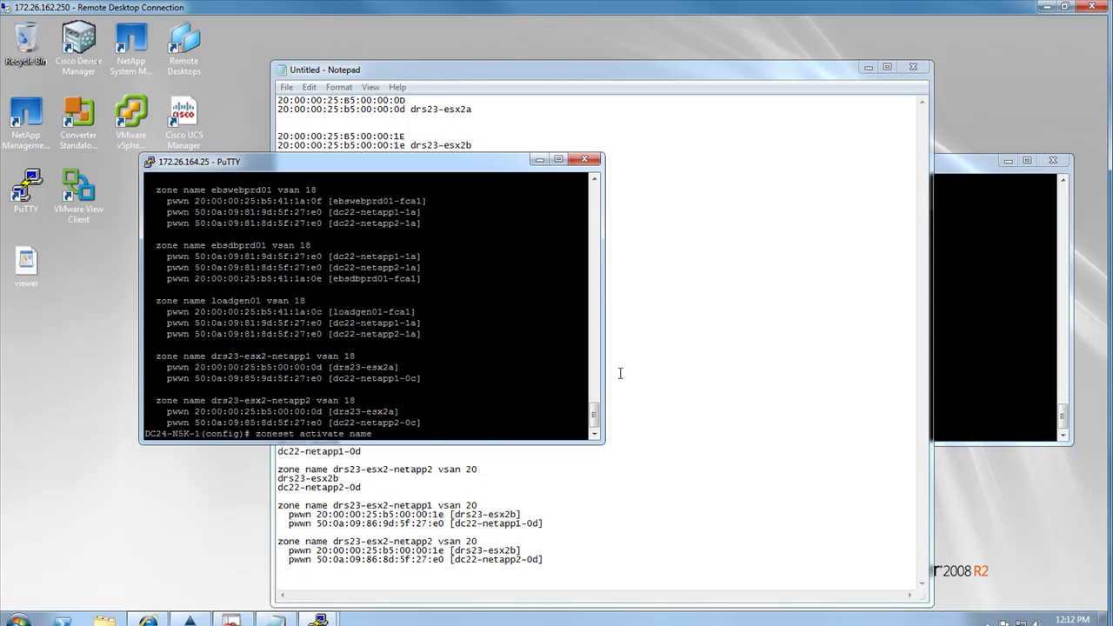
left_click(619, 374)
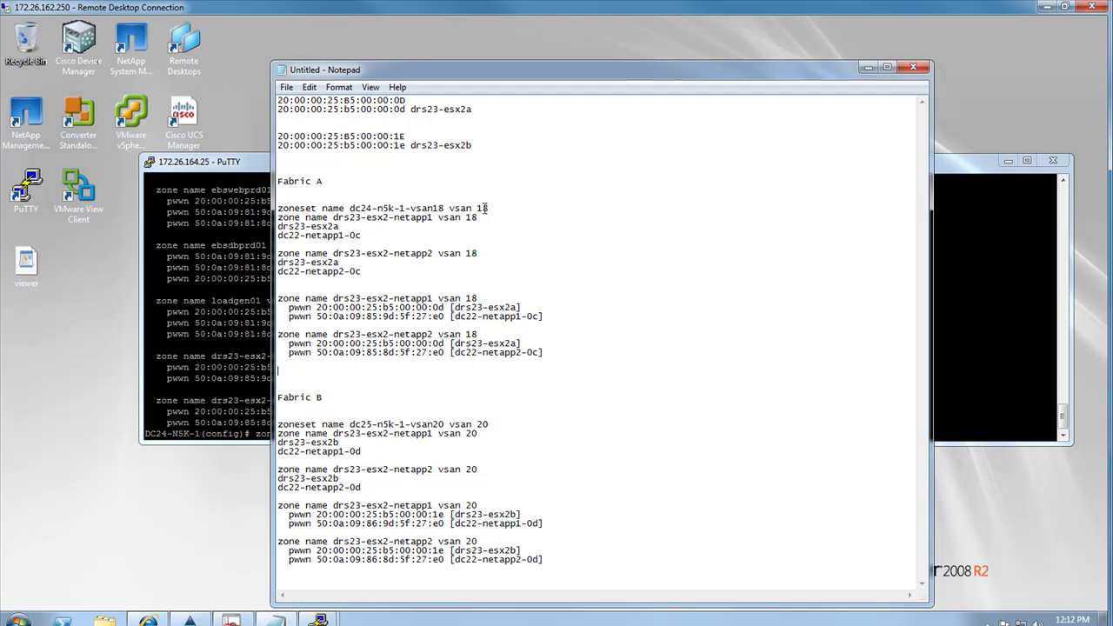
left_click_drag(490, 209, 351, 209)
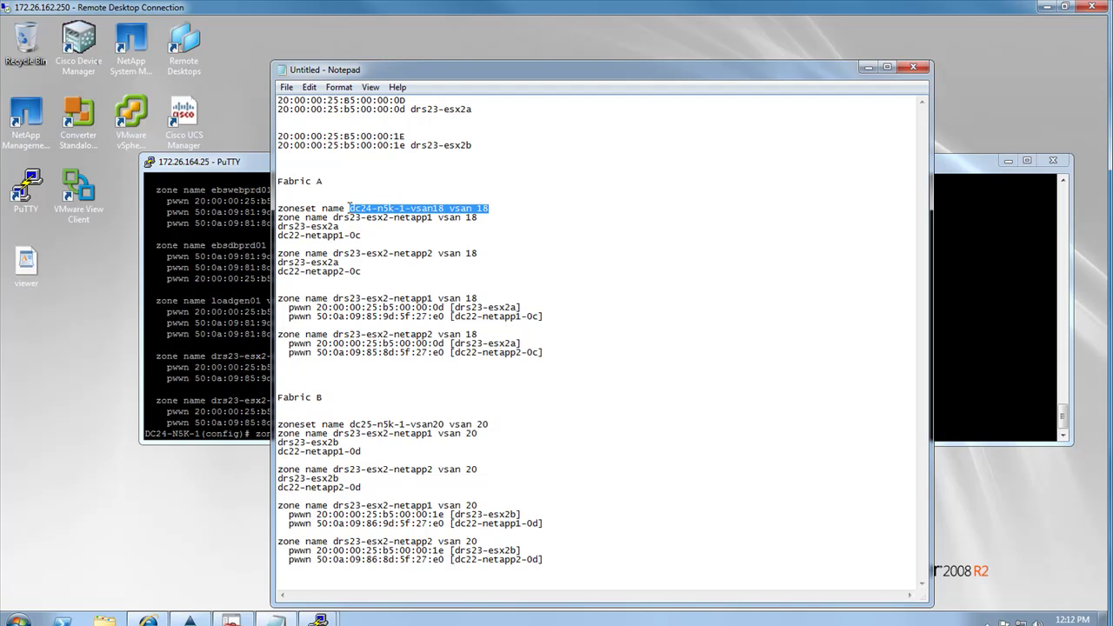
right_click(352, 207)
left_click(387, 255)
left_click(223, 295)
right_click(358, 335)
key("Return")
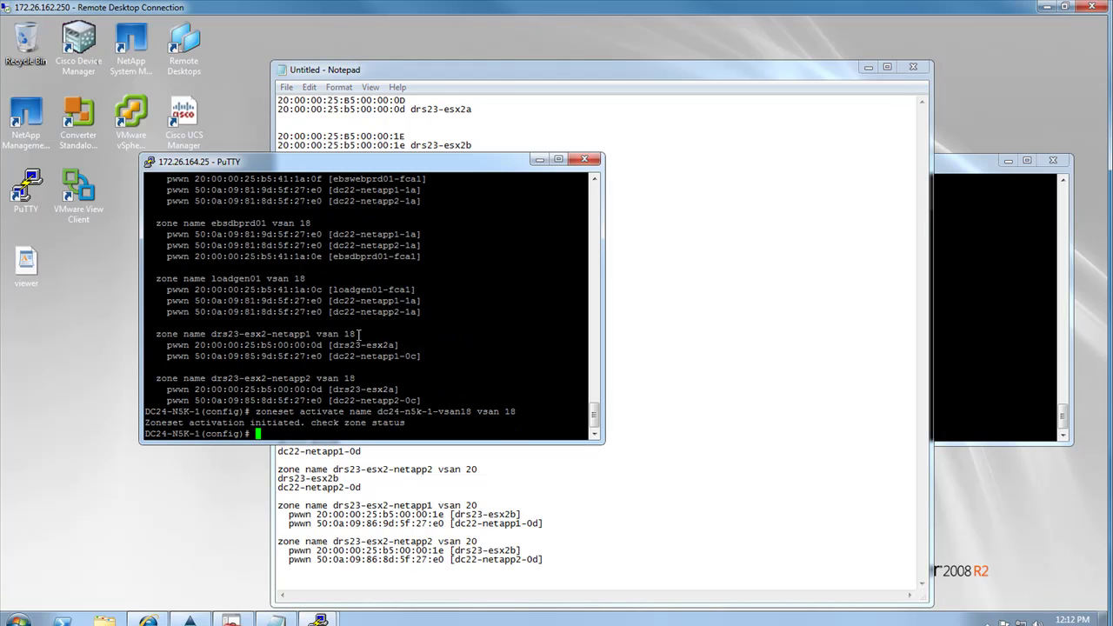
left_click(650, 469)
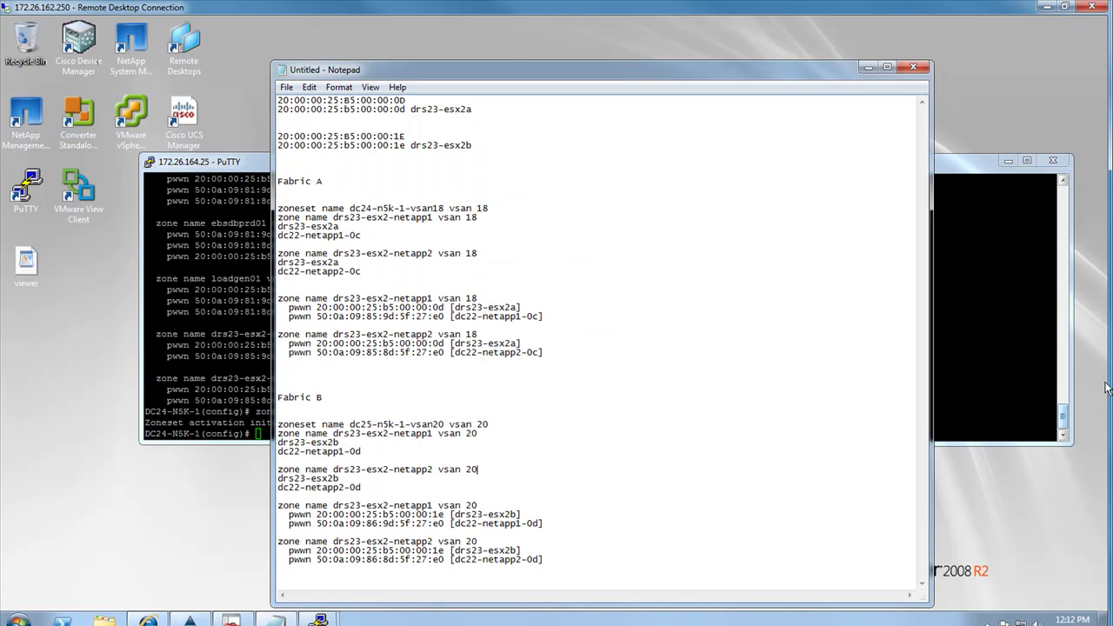
left_click(241, 323)
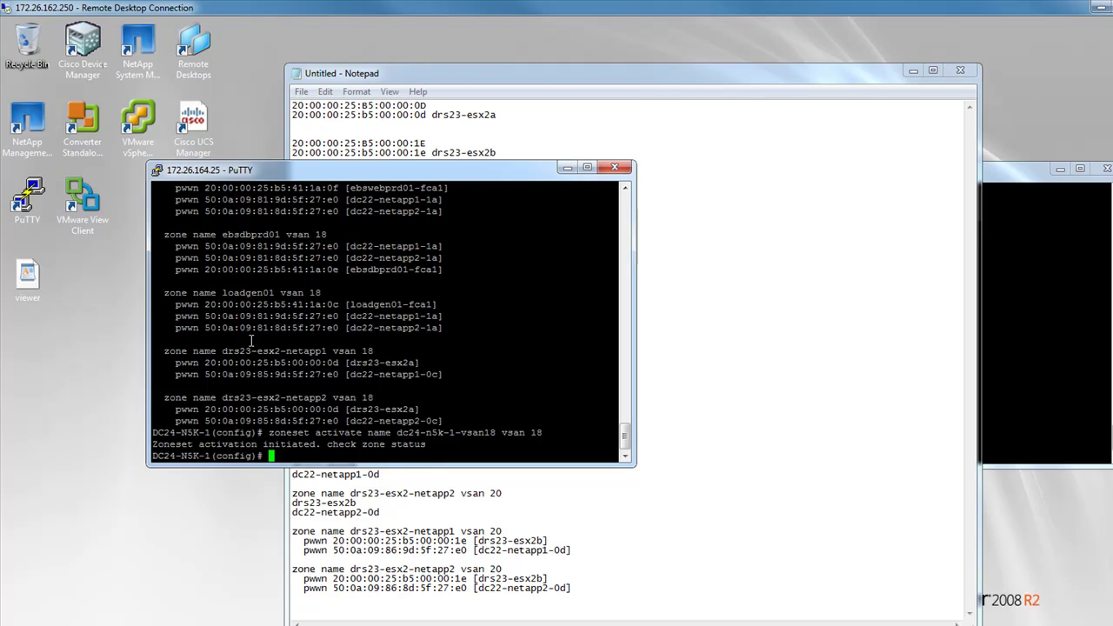
key("alt+Tab")
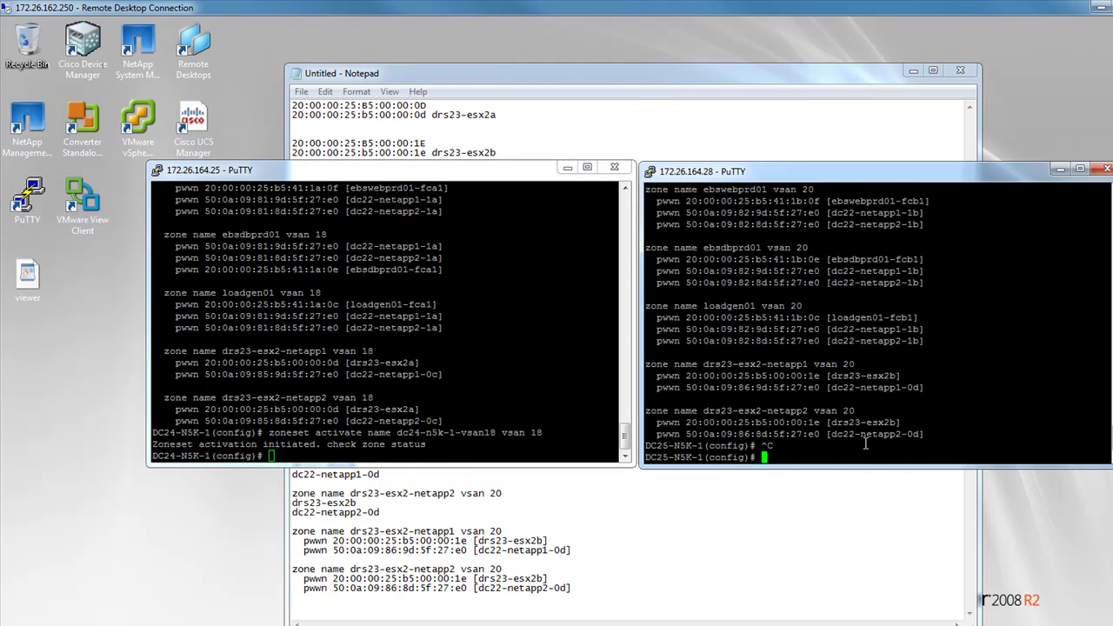
Enter configuration of zoneset dc25-n5k-1-vsan20 vsan 20 on DC25-N5K-1
type("zoneset name")
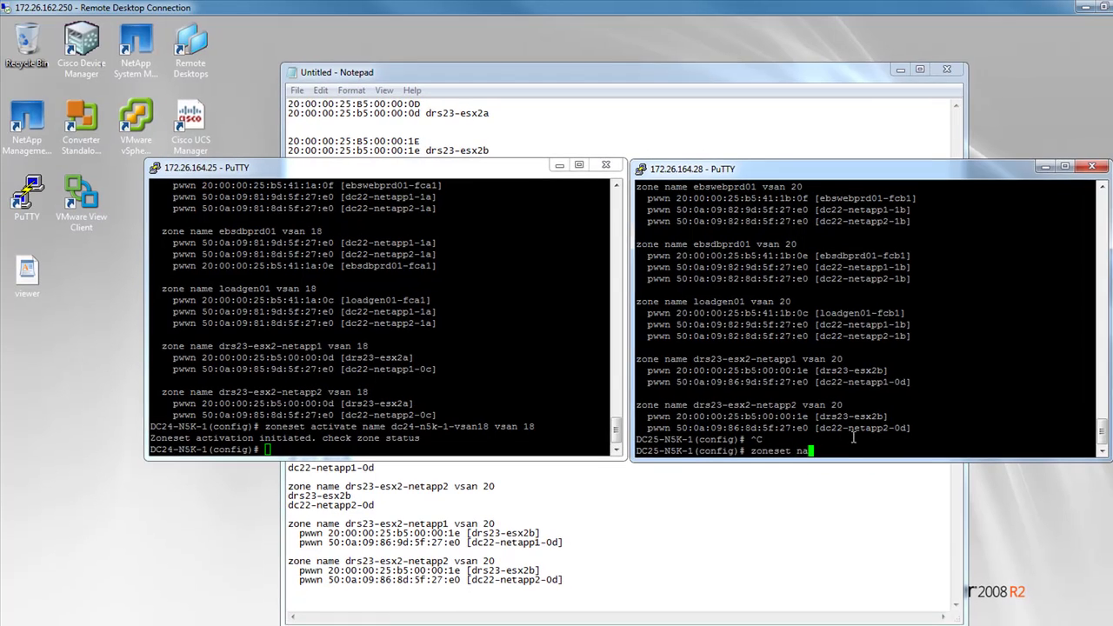
left_click(606, 582)
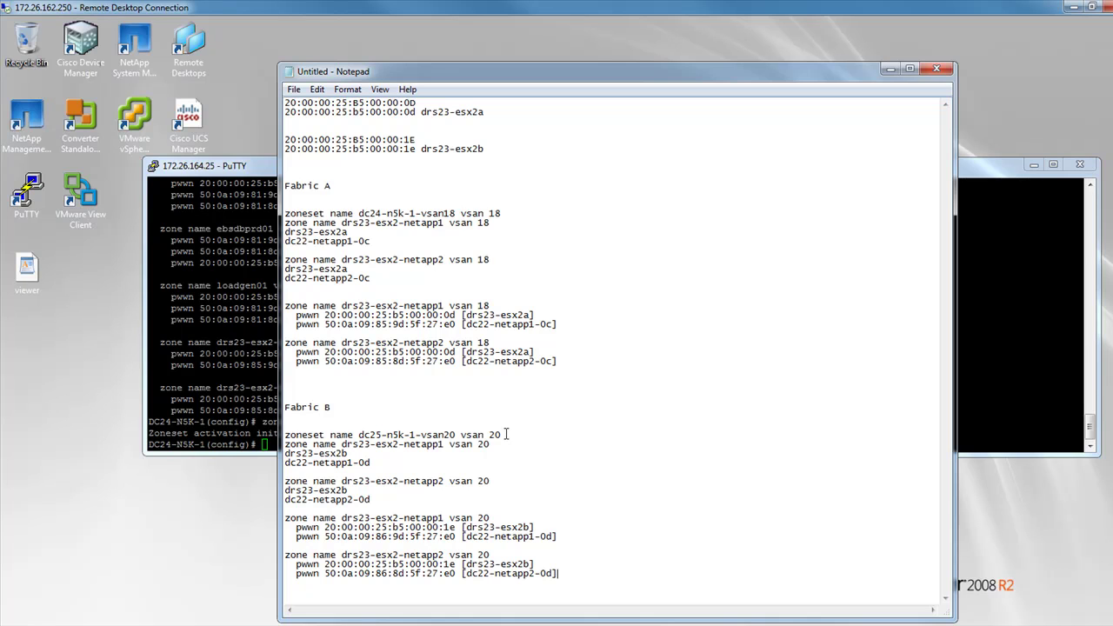
mouse_move(502, 434)
left_mouse_down()
mouse_move(355, 434)
mouse_move(501, 433)
left_mouse_up()
right_click(361, 435)
left_click(357, 435)
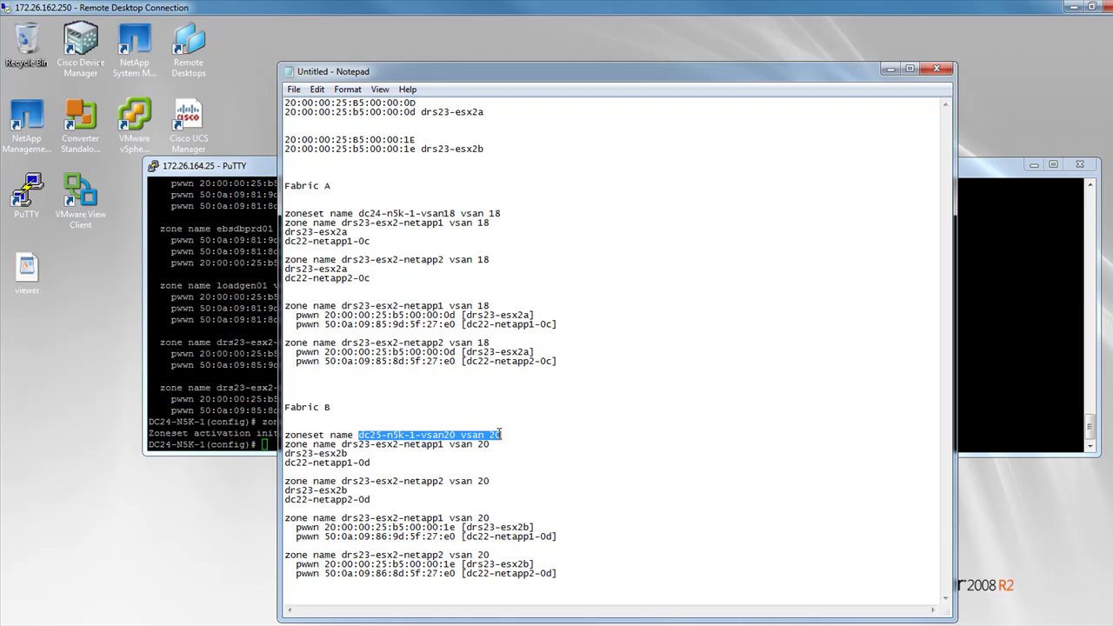
right_click(487, 435)
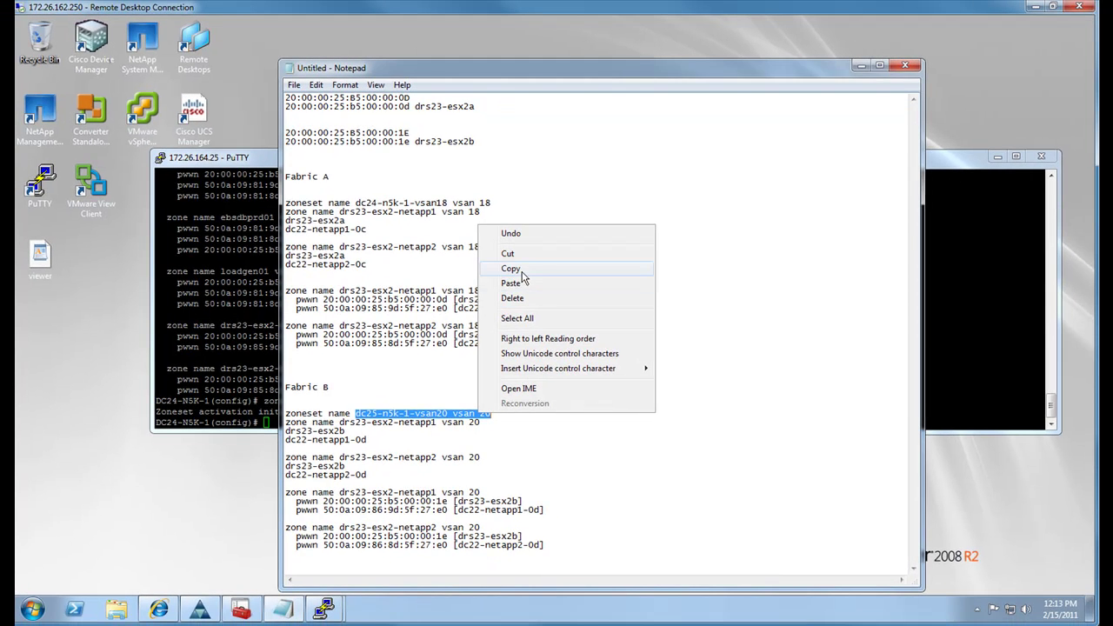
left_click(539, 284)
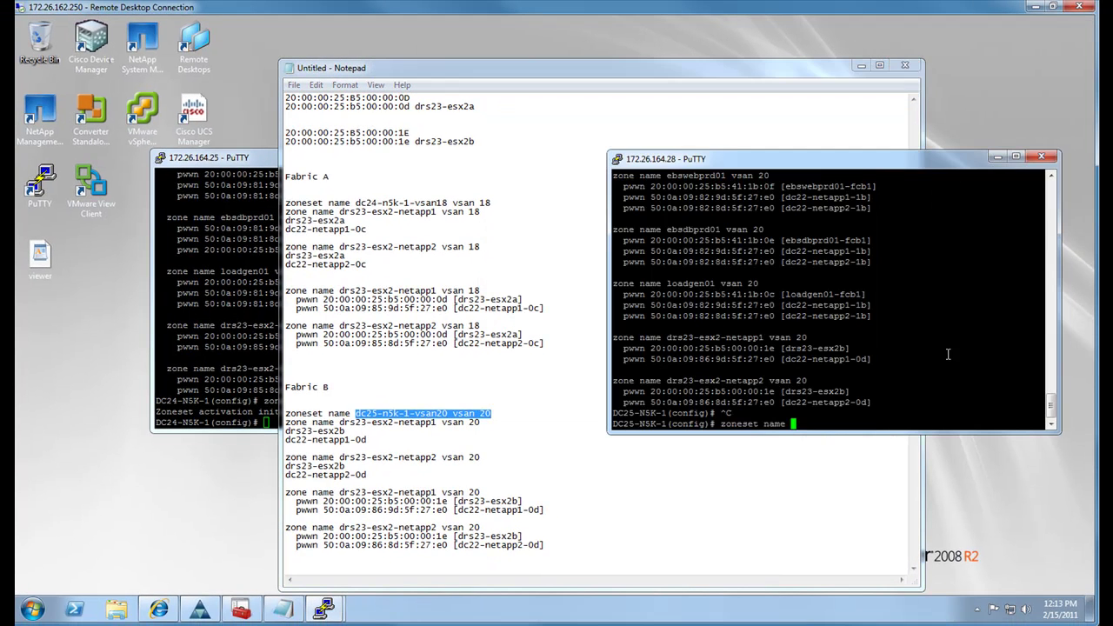
right_click(948, 354)
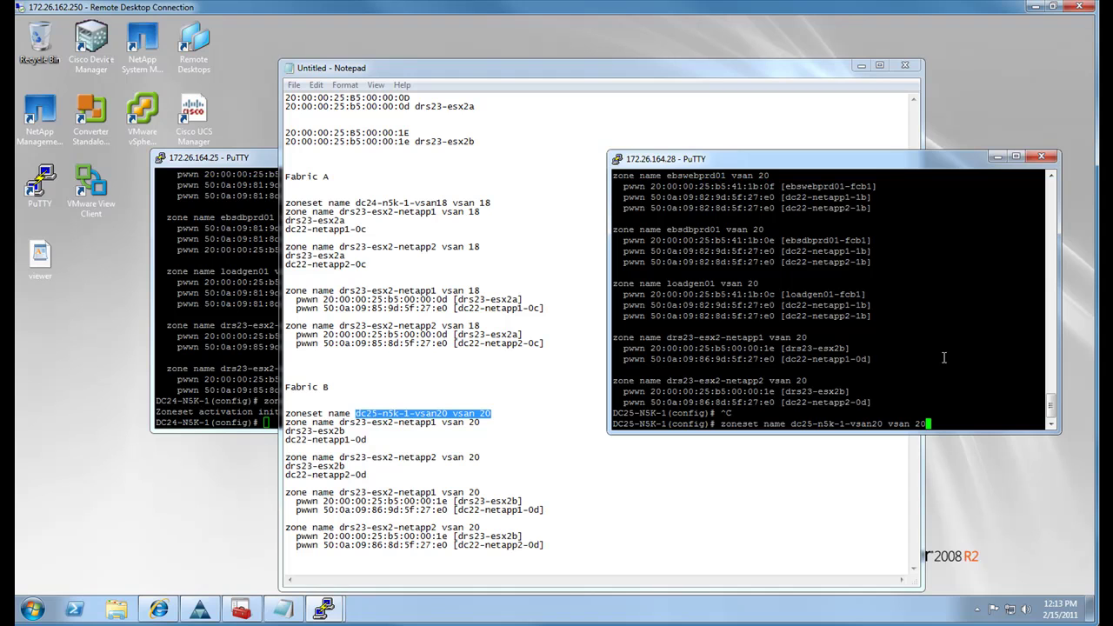
key("Return")
Add zones drs23-esx2-netapp1 and drs23-esx2-netapp2 as zoneset members
type("member")
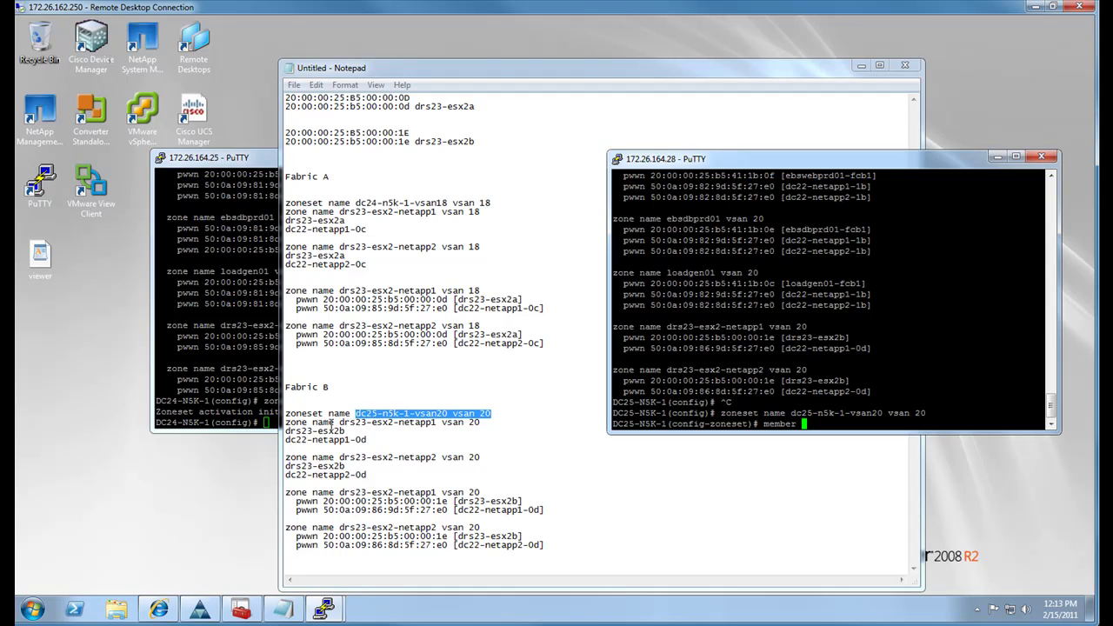
left_click_drag(339, 423, 439, 416)
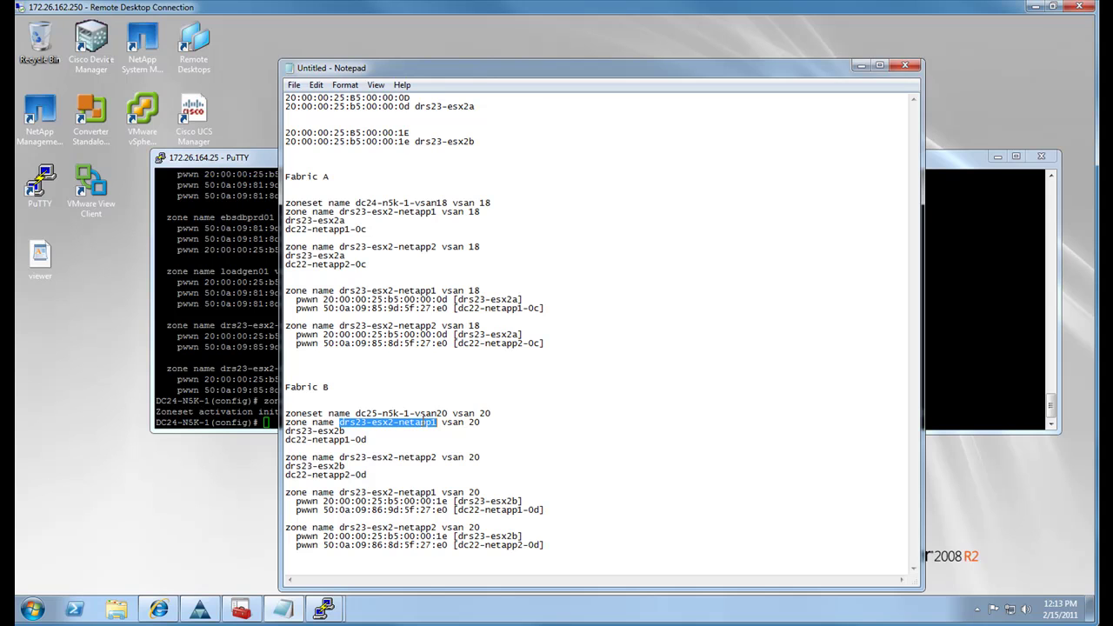
right_click(421, 420)
left_click(477, 280)
left_click(945, 356)
right_click(944, 356)
key("Return")
key("Up")
key("BackSpace")
type("2")
key("Return")
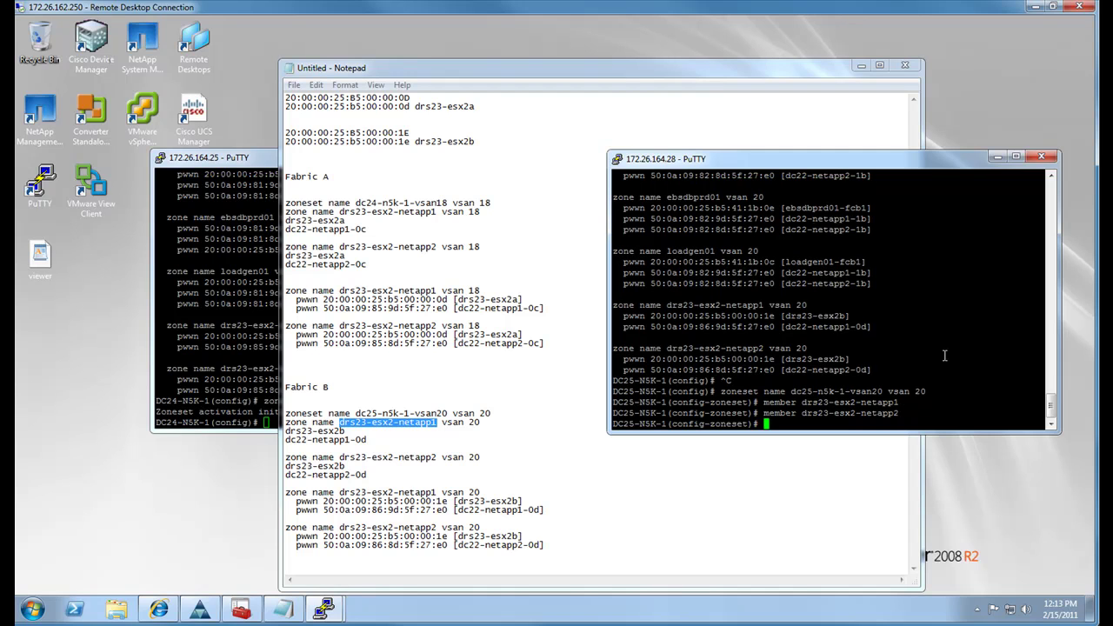
Exit zoneset configuration and list the zonesets to confirm both new members
type("exit")
key("Return")
type("sh zonesety")
key("BackSpace")
key("Return")
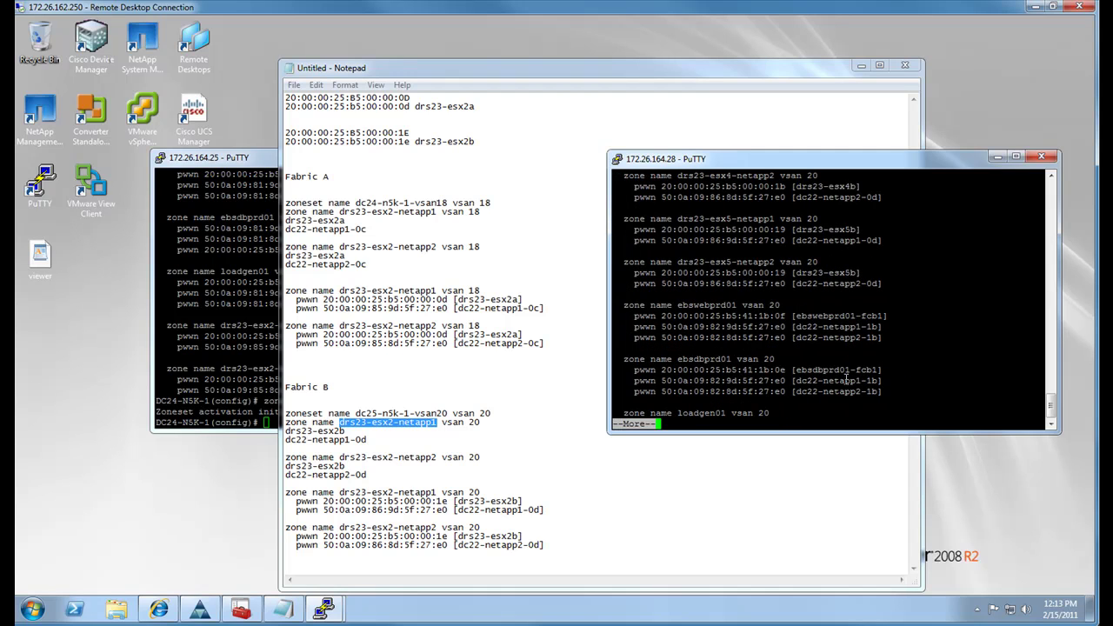
key("space")
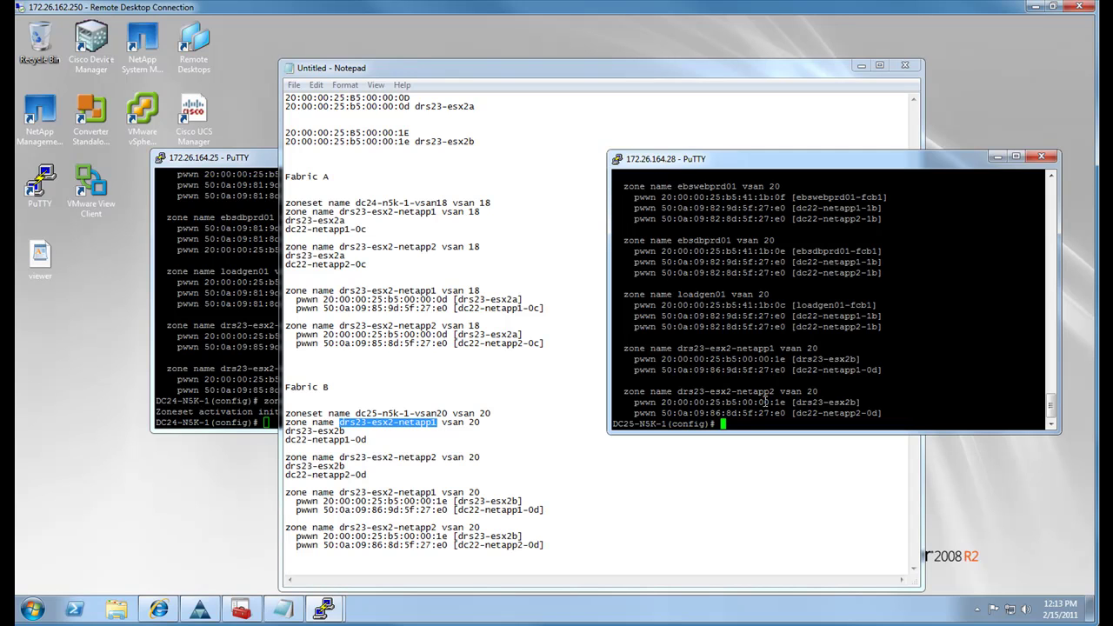
Run 'zoneset activate name dc25-n5k-1-vsan20 vsan 20' on DC25-N5K-1
type("zone")
key("Tab")
type("set activate ")
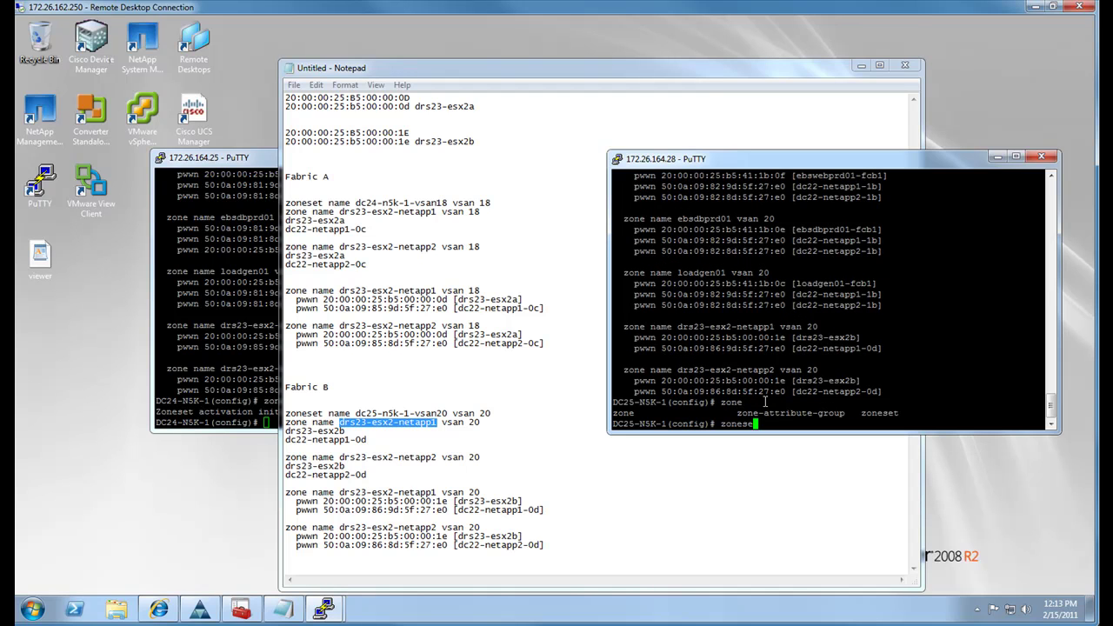
type("name")
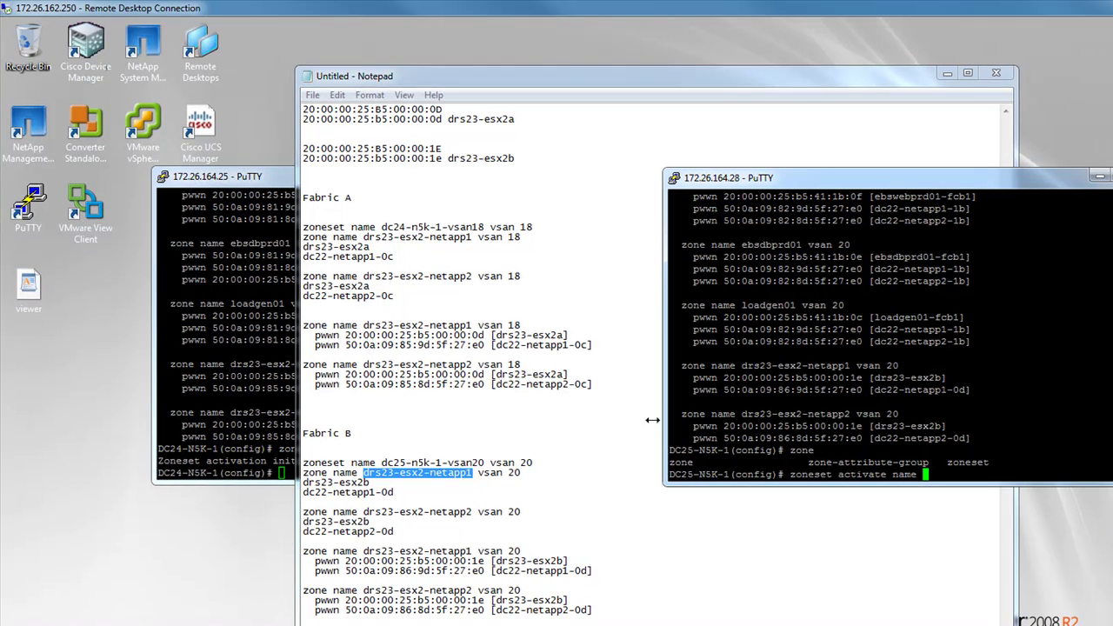
left_click_drag(532, 462, 381, 461)
right_click(383, 462)
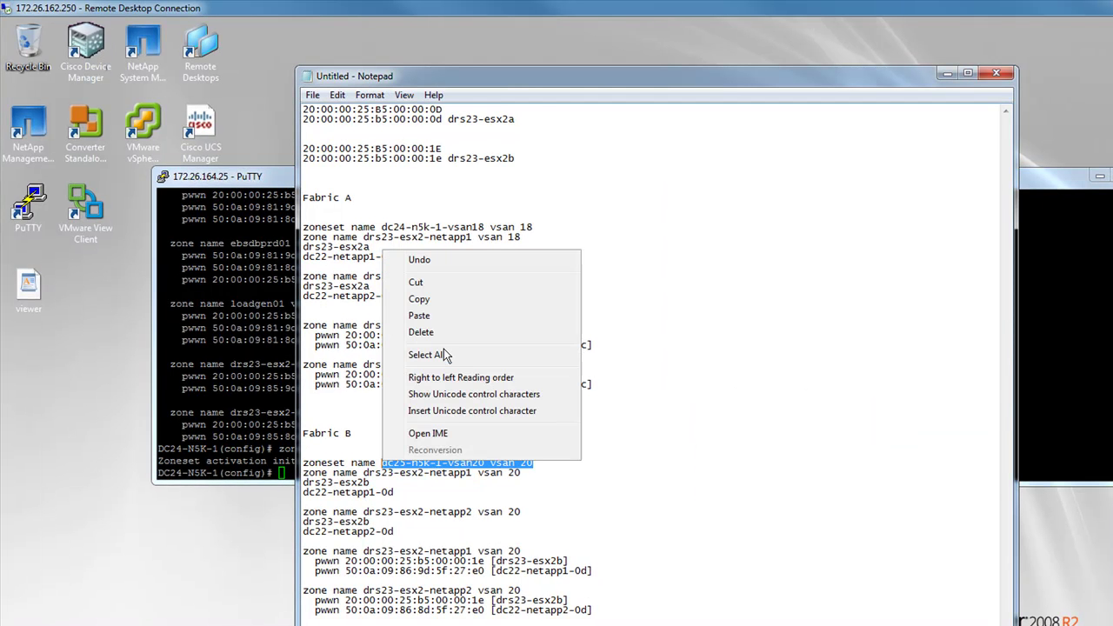
left_click(439, 299)
left_click(1066, 406)
right_click(1066, 406)
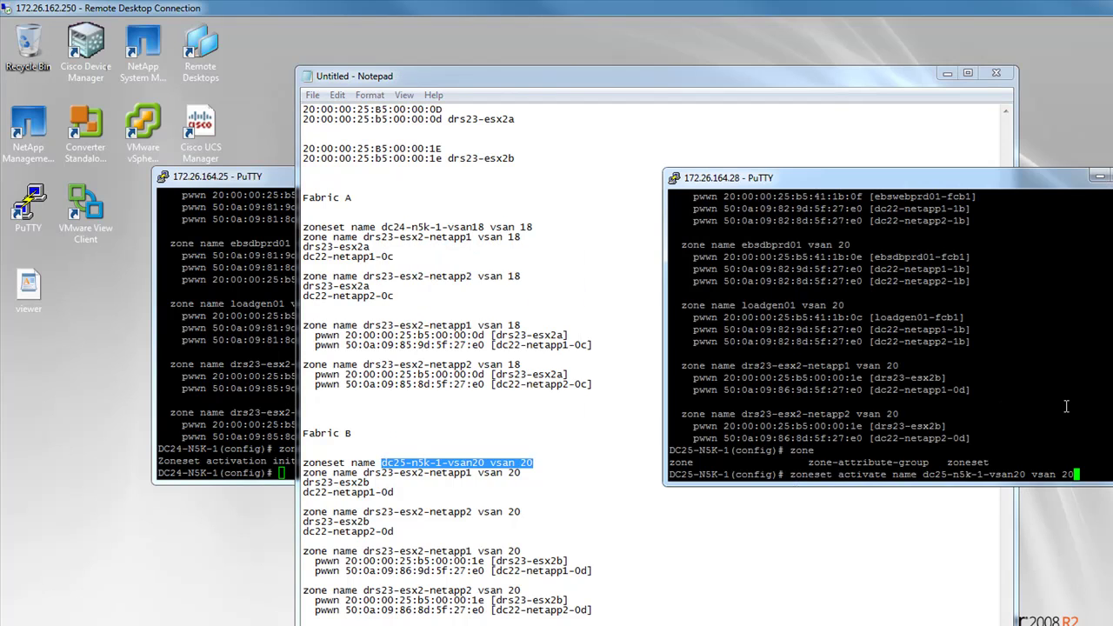
key("Return")
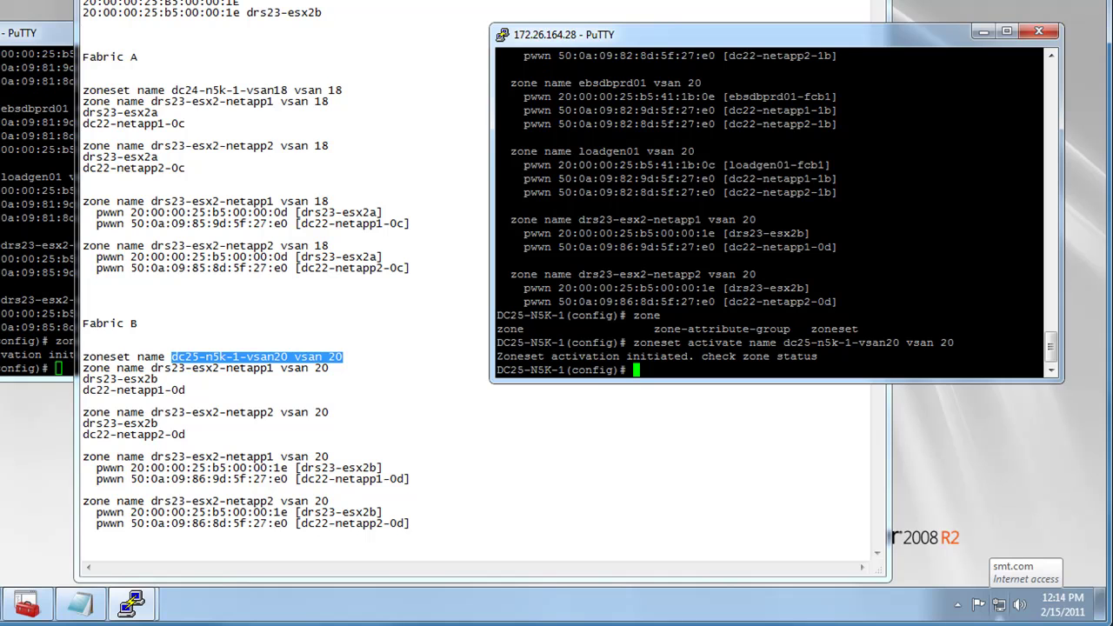
left_click(54, 253)
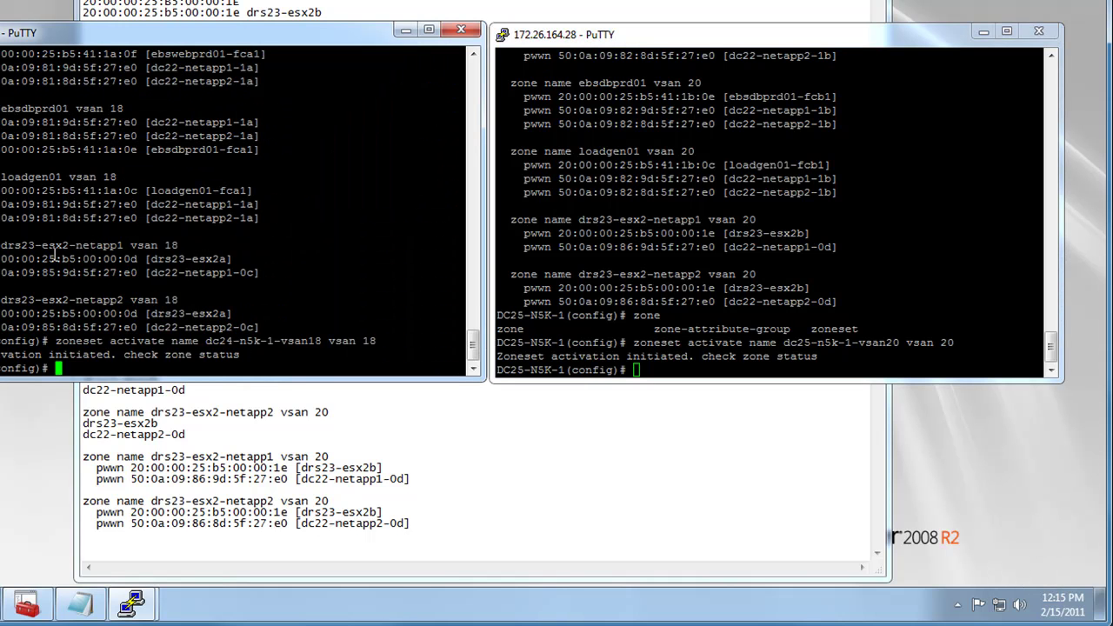
type("sh zone st")
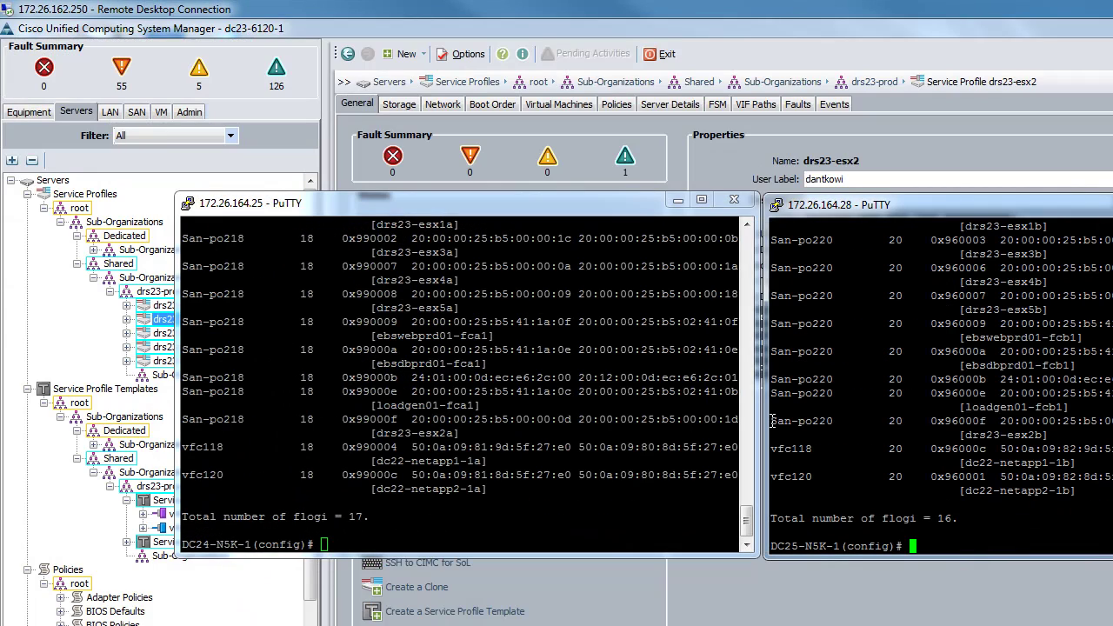
Highlight the drs23-esx2b and drs23-esx2a FLOGI entries on the Fabric B and Fabric A switches
left_click_drag(772, 421, 1083, 435)
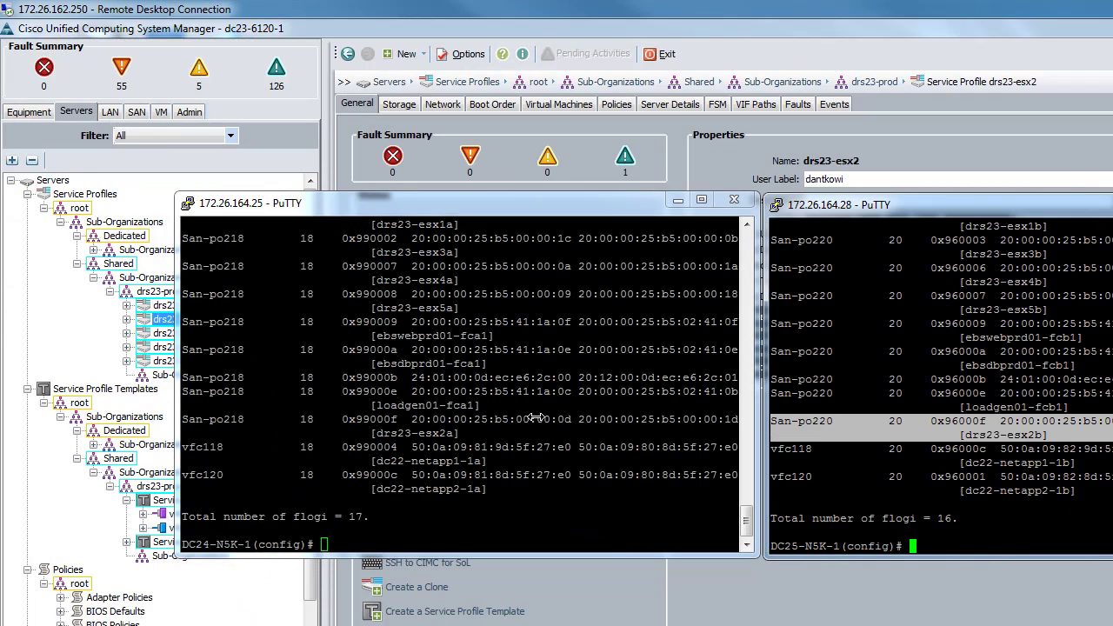
left_click_drag(185, 417, 481, 431)
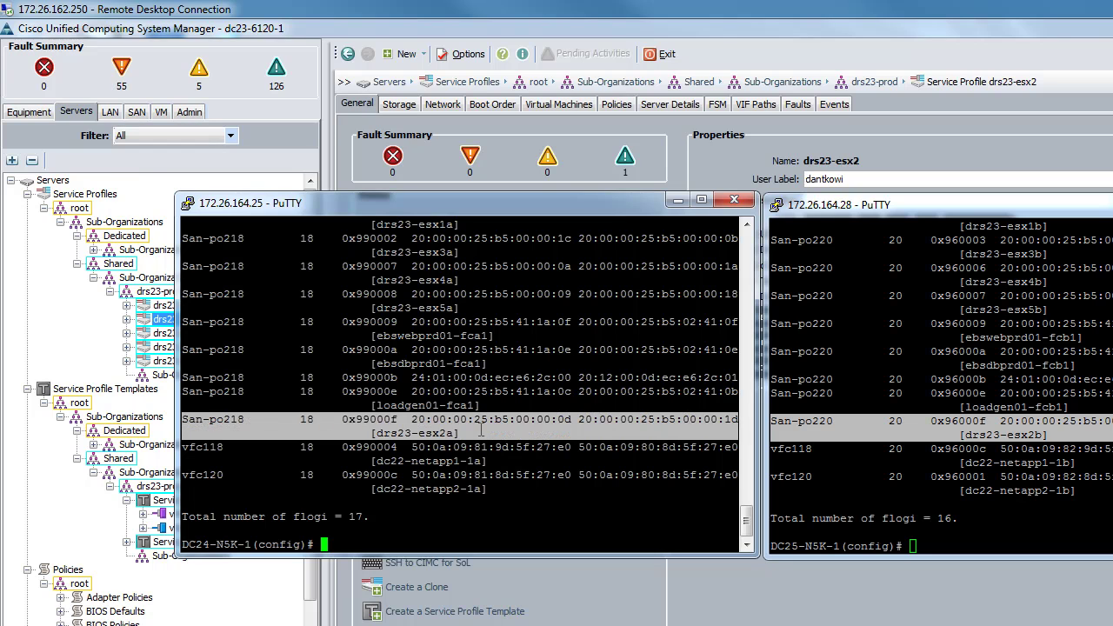
left_click(413, 524)
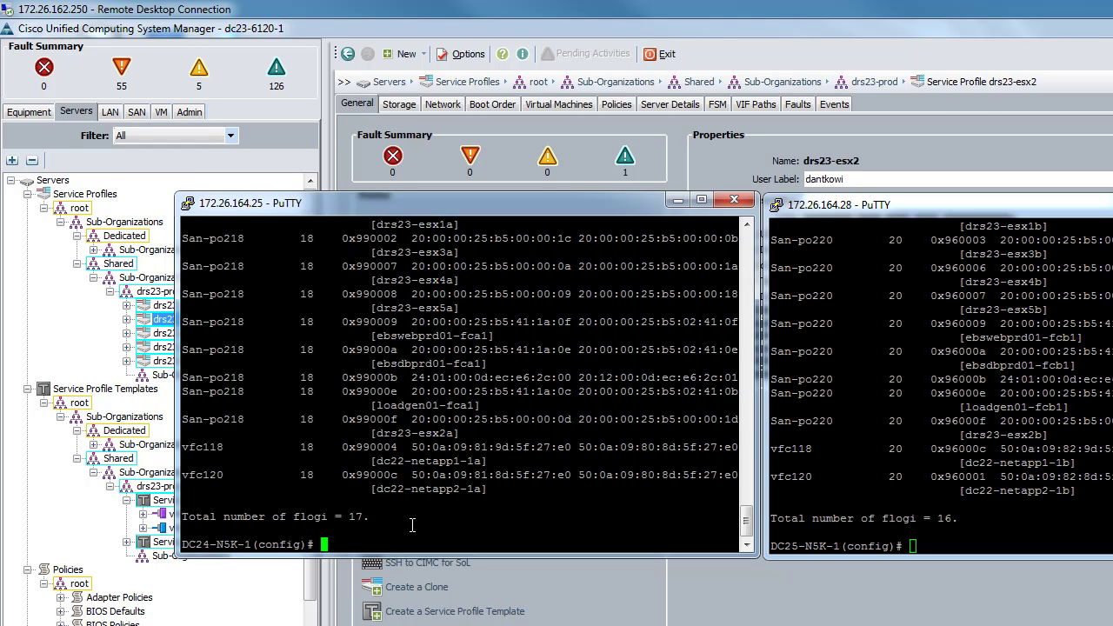
type("copy run start")
Run 'copy run start' on DC24-N5K-1, then on DC25-N5K-1
key("Return")
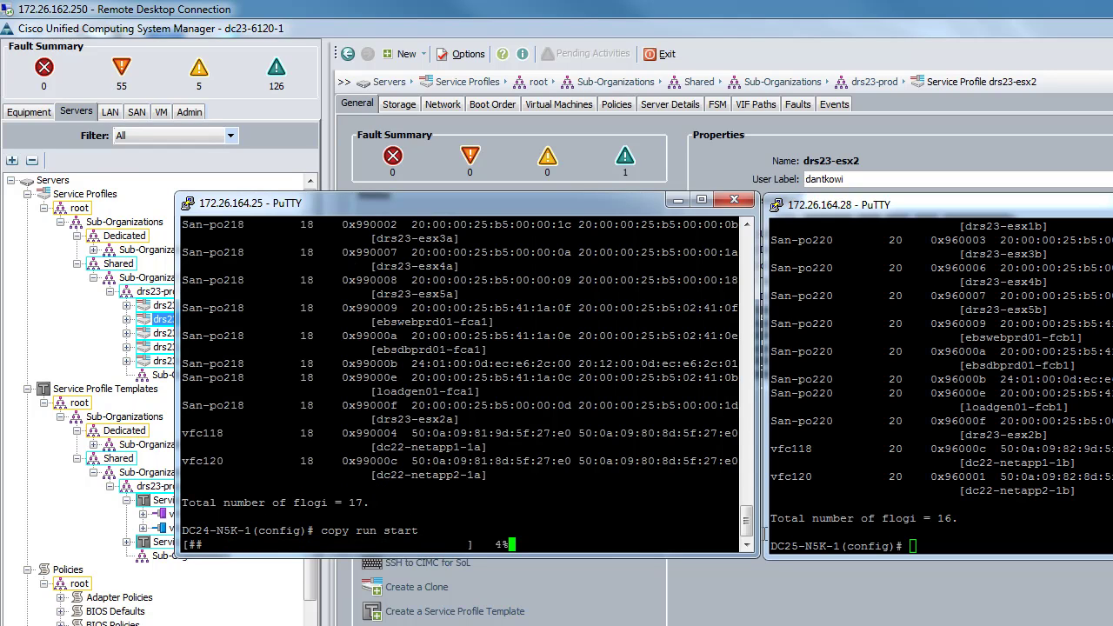
left_click(953, 526)
type("y run start")
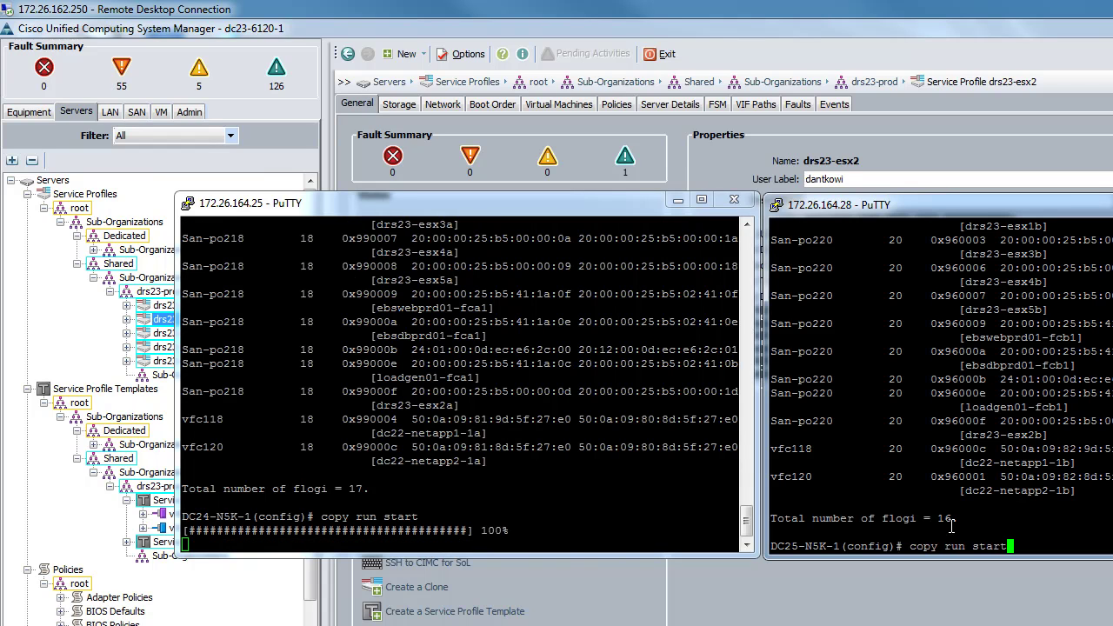
key("Return")
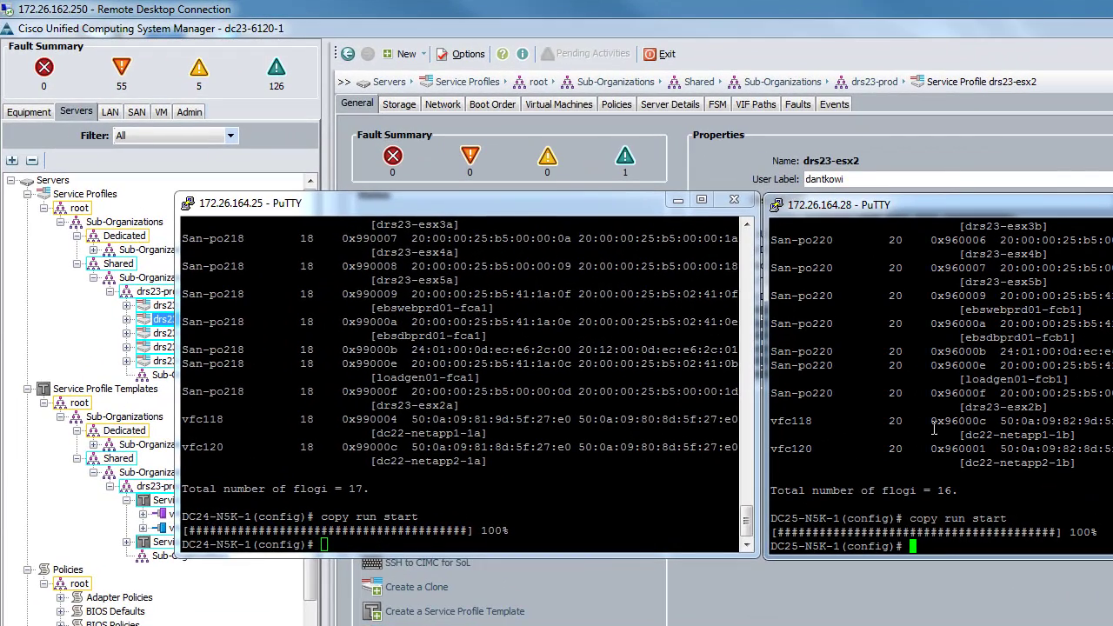
Minimize the Fabric A and Fabric B PuTTY sessions to reveal the drs23-esx2 service profile
left_click(723, 420)
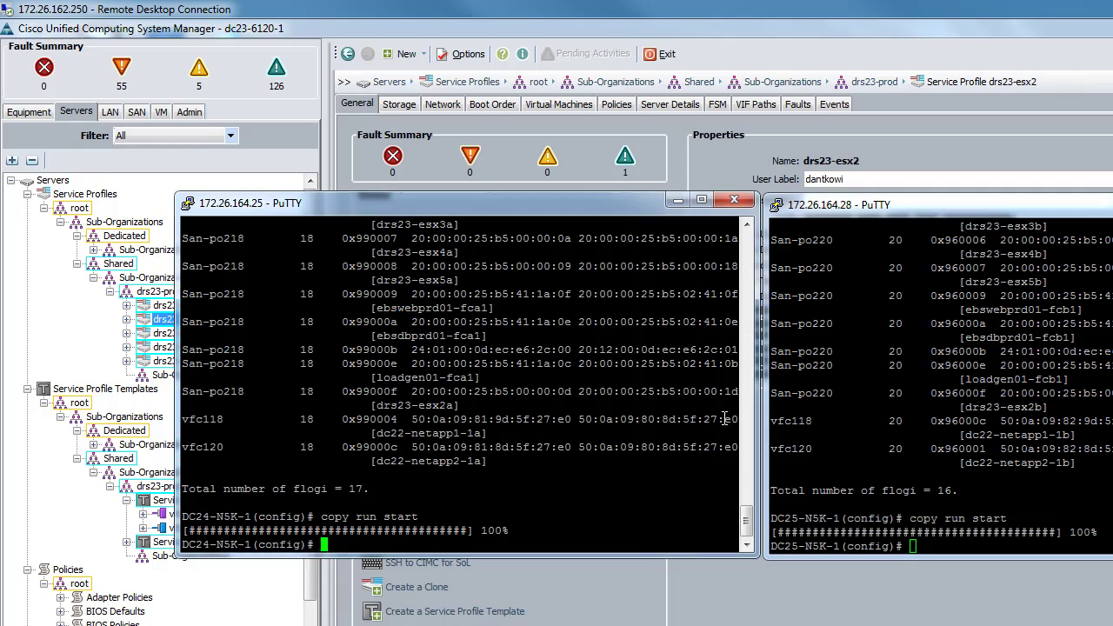
scroll(722, 419, "up", 4)
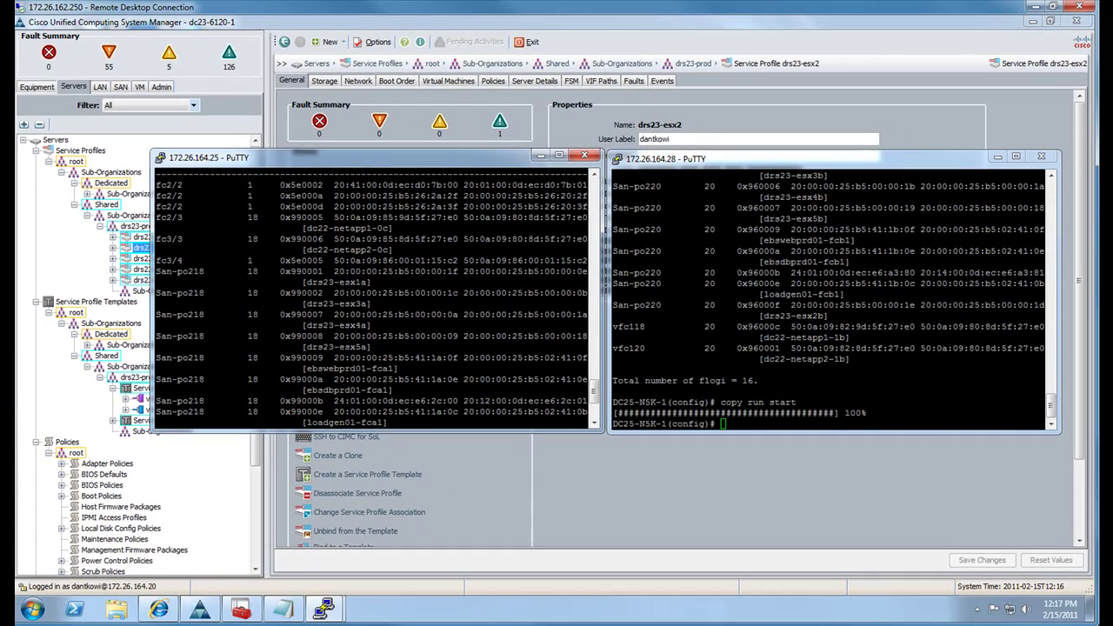
scroll(672, 296, "down", 4)
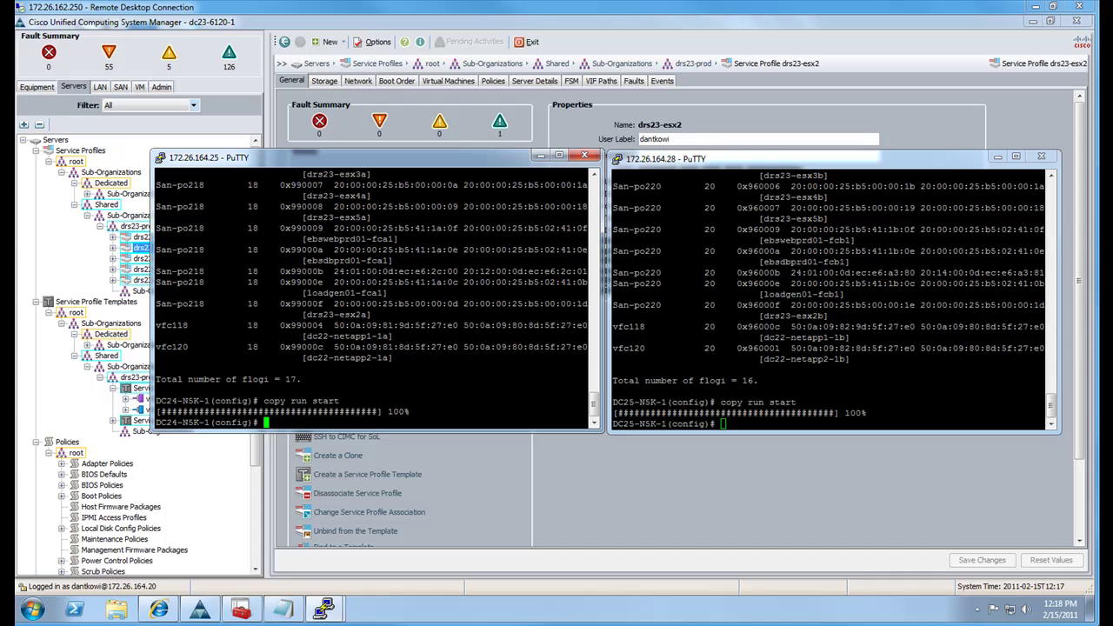
left_click(540, 157)
left_click(998, 156)
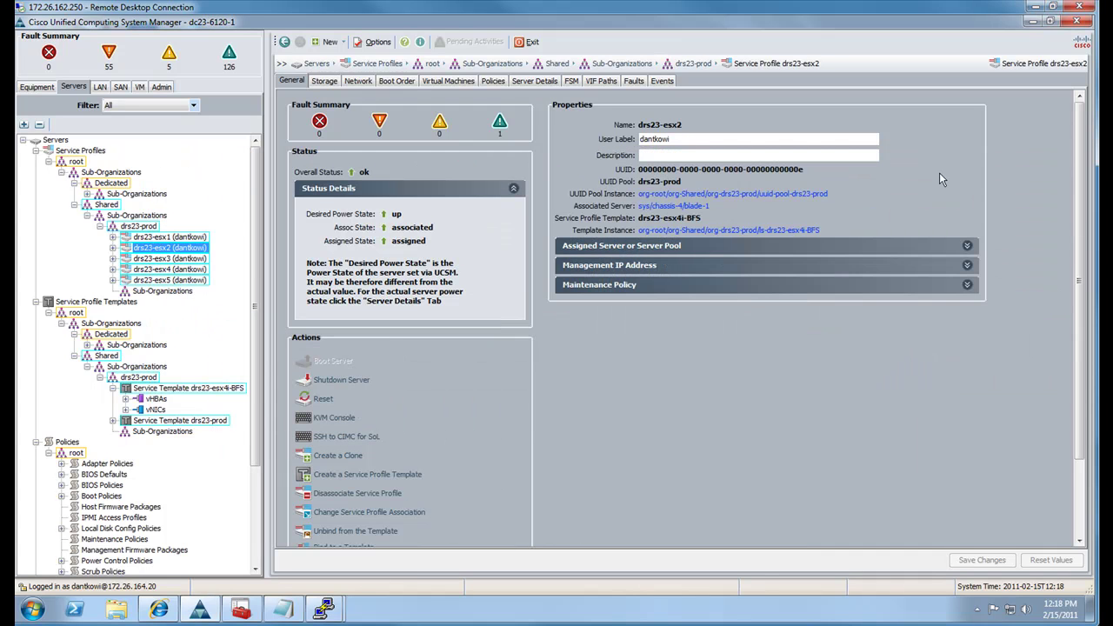